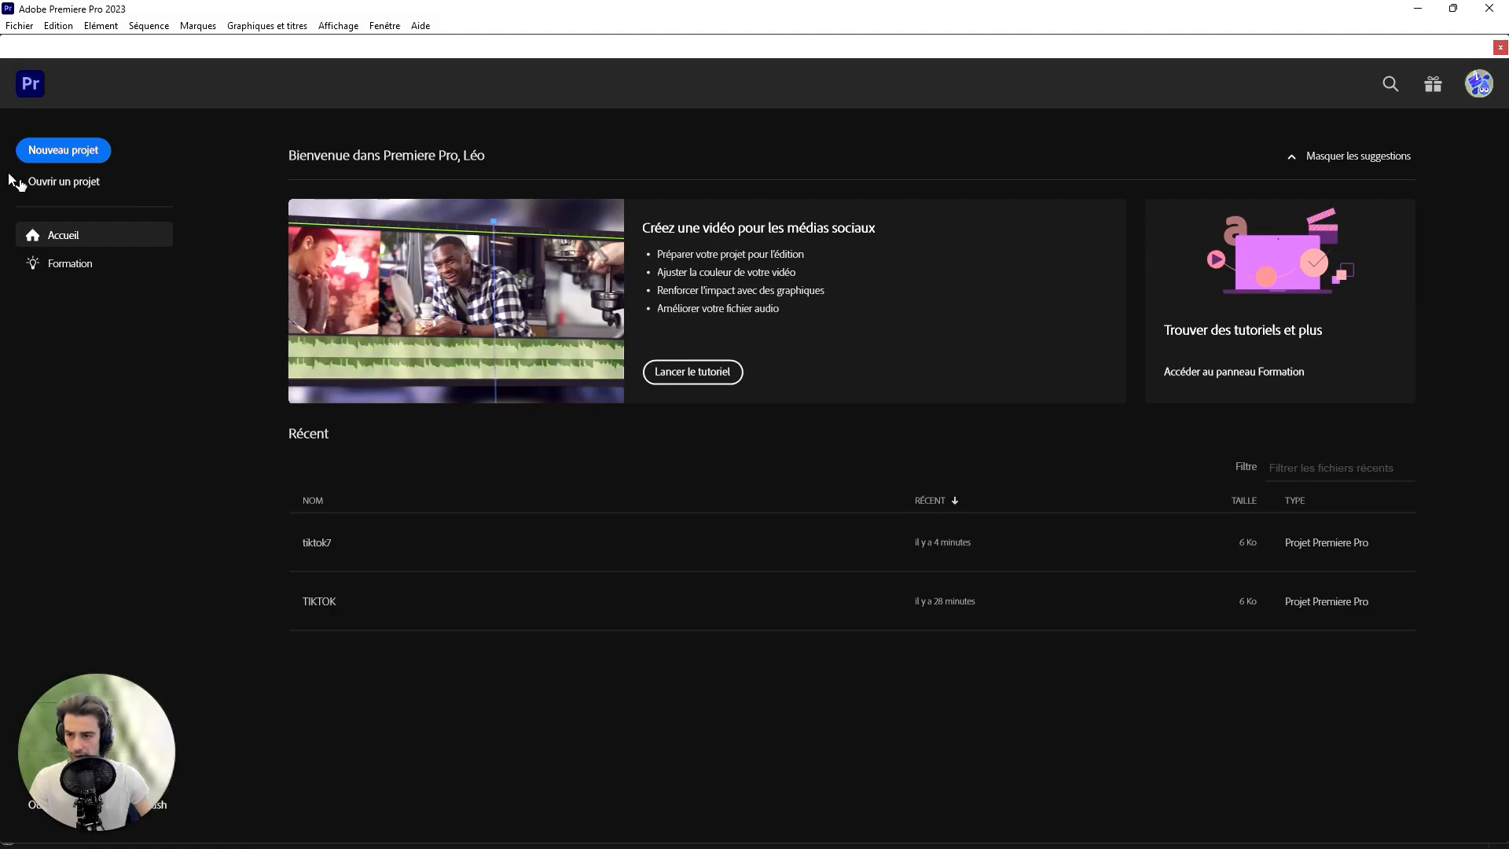
- Create a new project named tiltok8
{"action": "left_click", "coordinate": [77, 151]}
{"action": "type", "text": "tiltok8"}
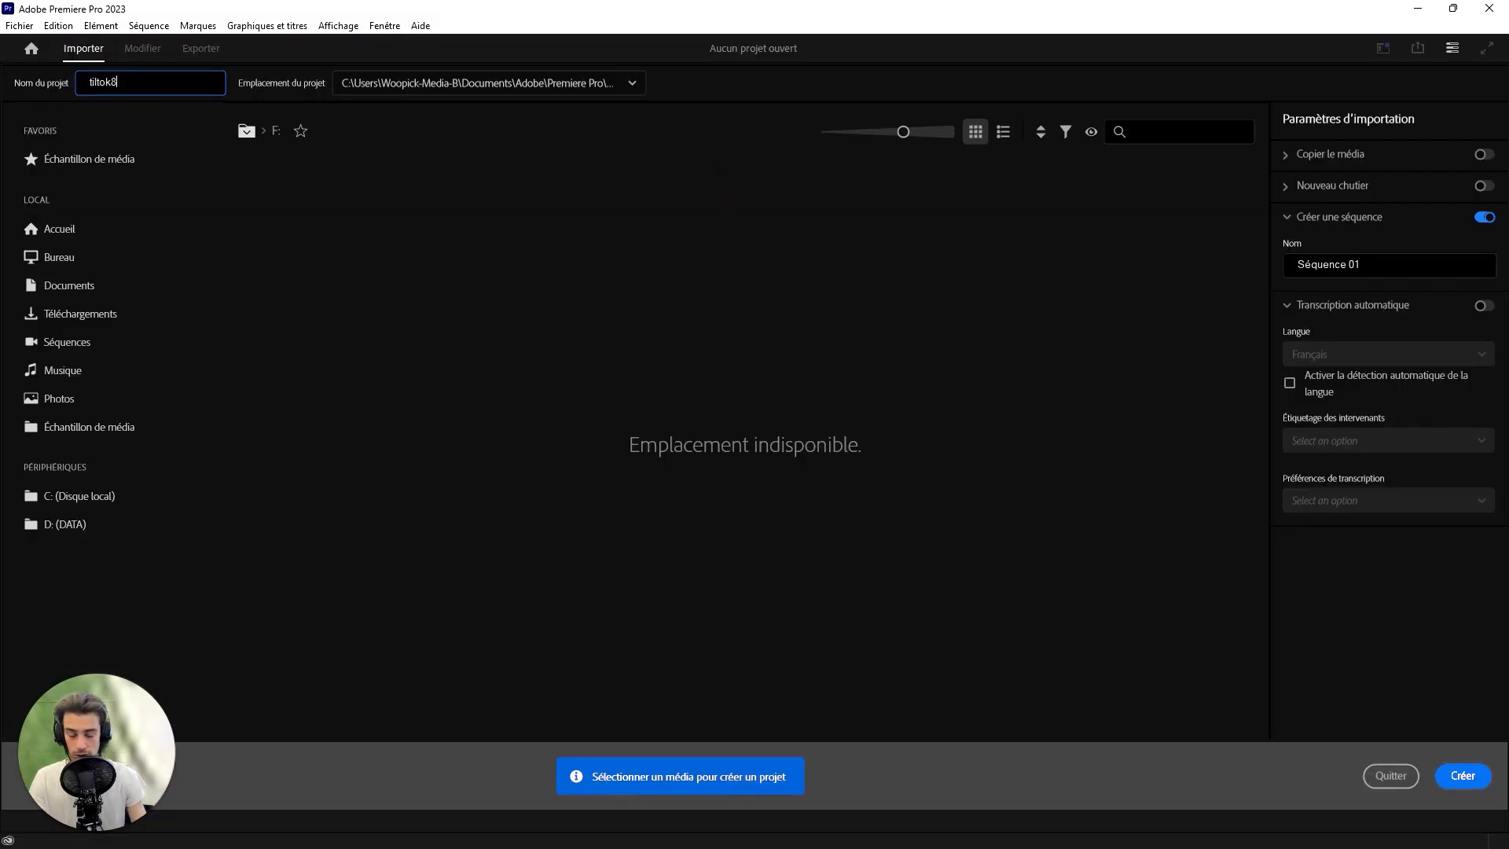
{"action": "key", "text": "Return"}
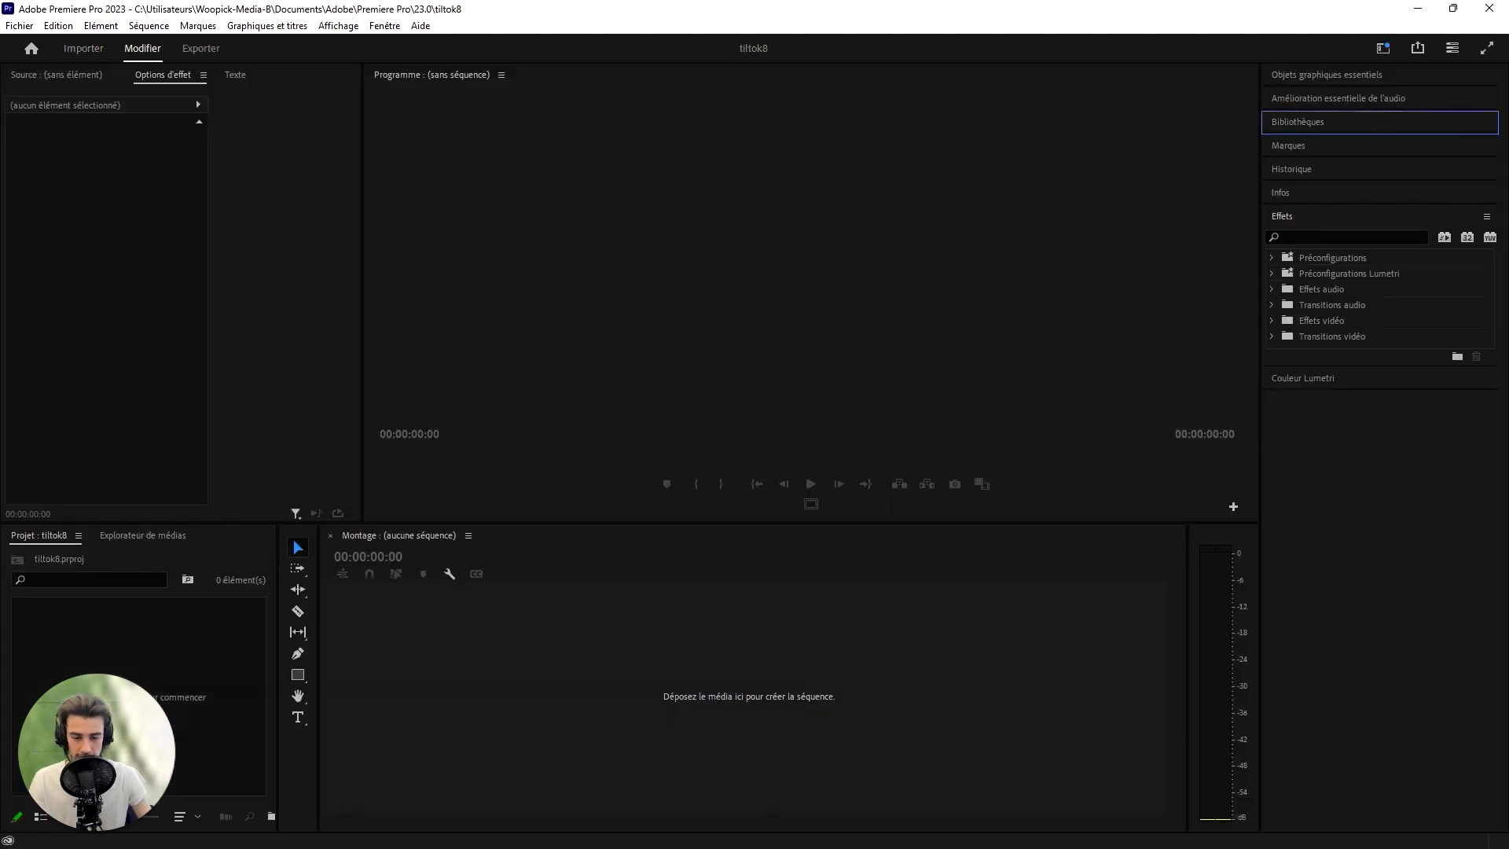
- Bring Enregistrement (50) and IMG_0982 from folder 7 into the project, building the sequence from the video and placing the recording on A2
{"action": "left_click", "coordinate": [716, 830]}
{"action": "left_click_drag", "start_coordinate": [239, 20], "coordinate": [910, 70]}
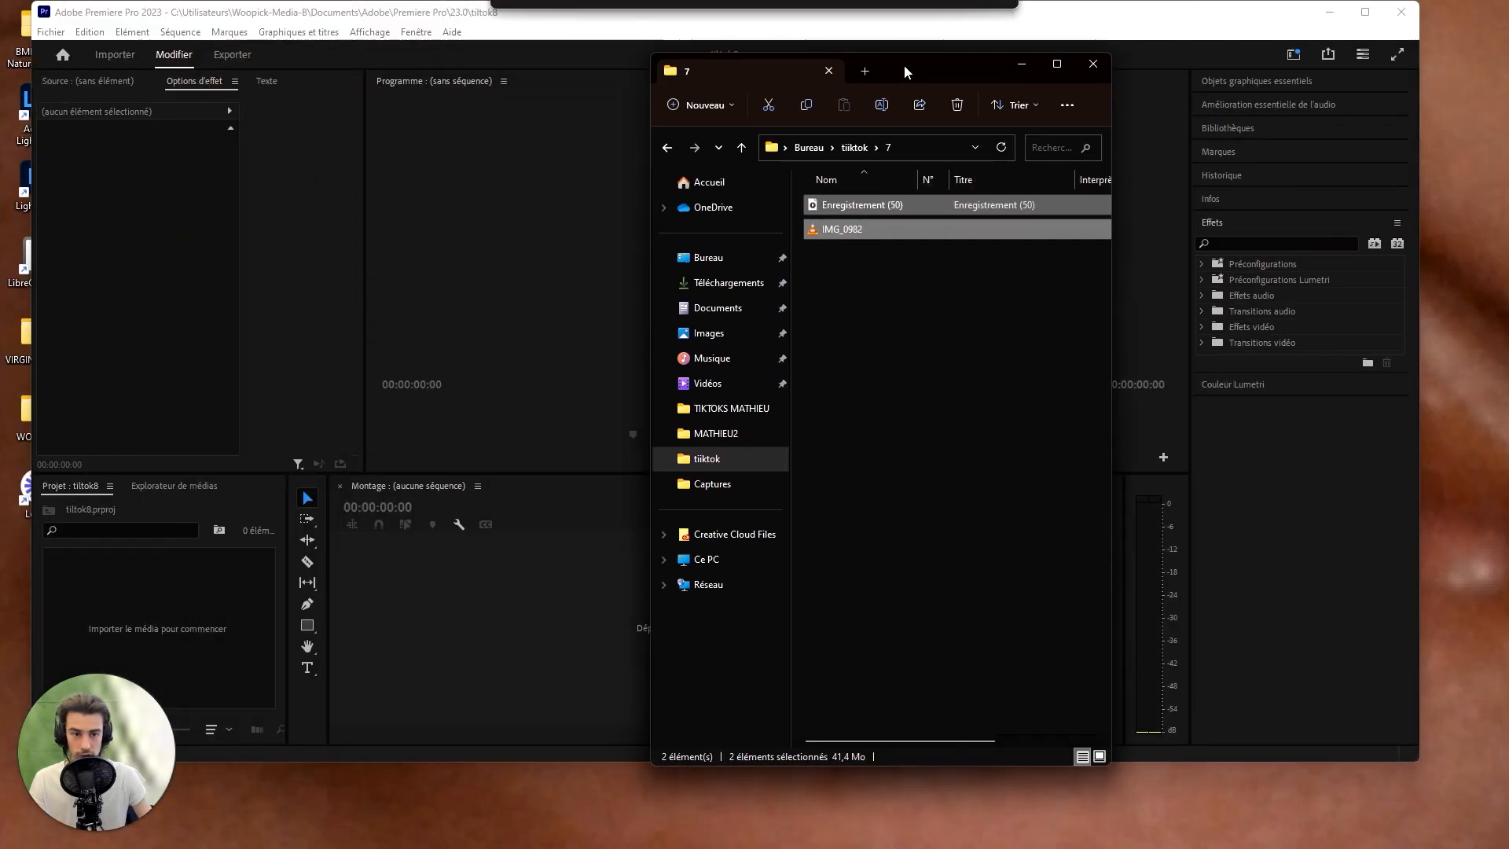
{"action": "left_click_drag", "start_coordinate": [865, 205], "coordinate": [619, 692]}
{"action": "left_click_drag", "start_coordinate": [73, 634], "coordinate": [578, 748]}
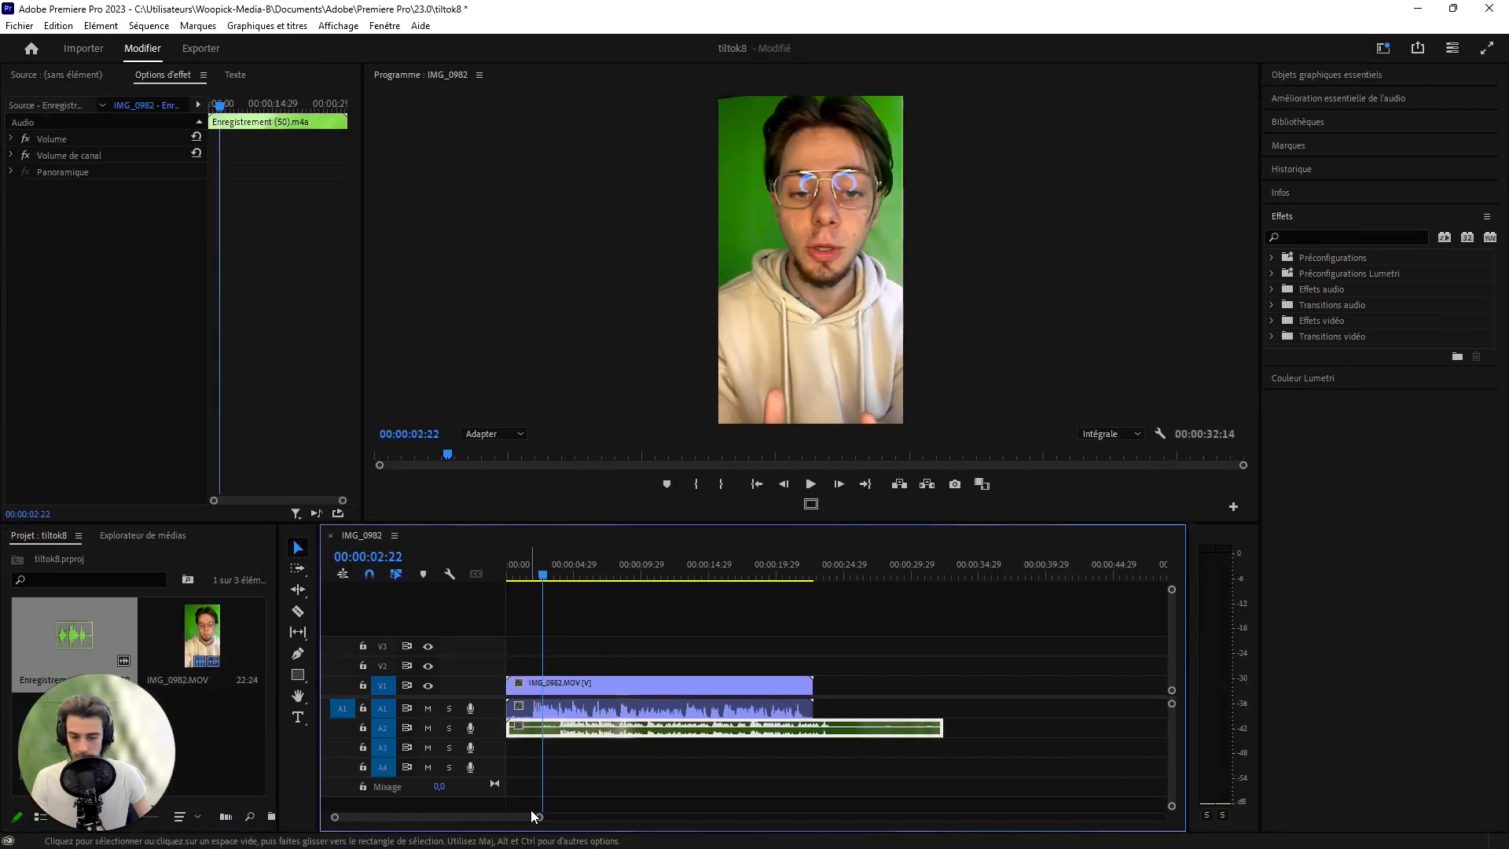
- Align the separate voice recording on A2 with the camera sound of IMG_0982
{"action": "left_click_drag", "start_coordinate": [537, 817], "coordinate": [476, 816]}
{"action": "left_click", "coordinate": [670, 754]}
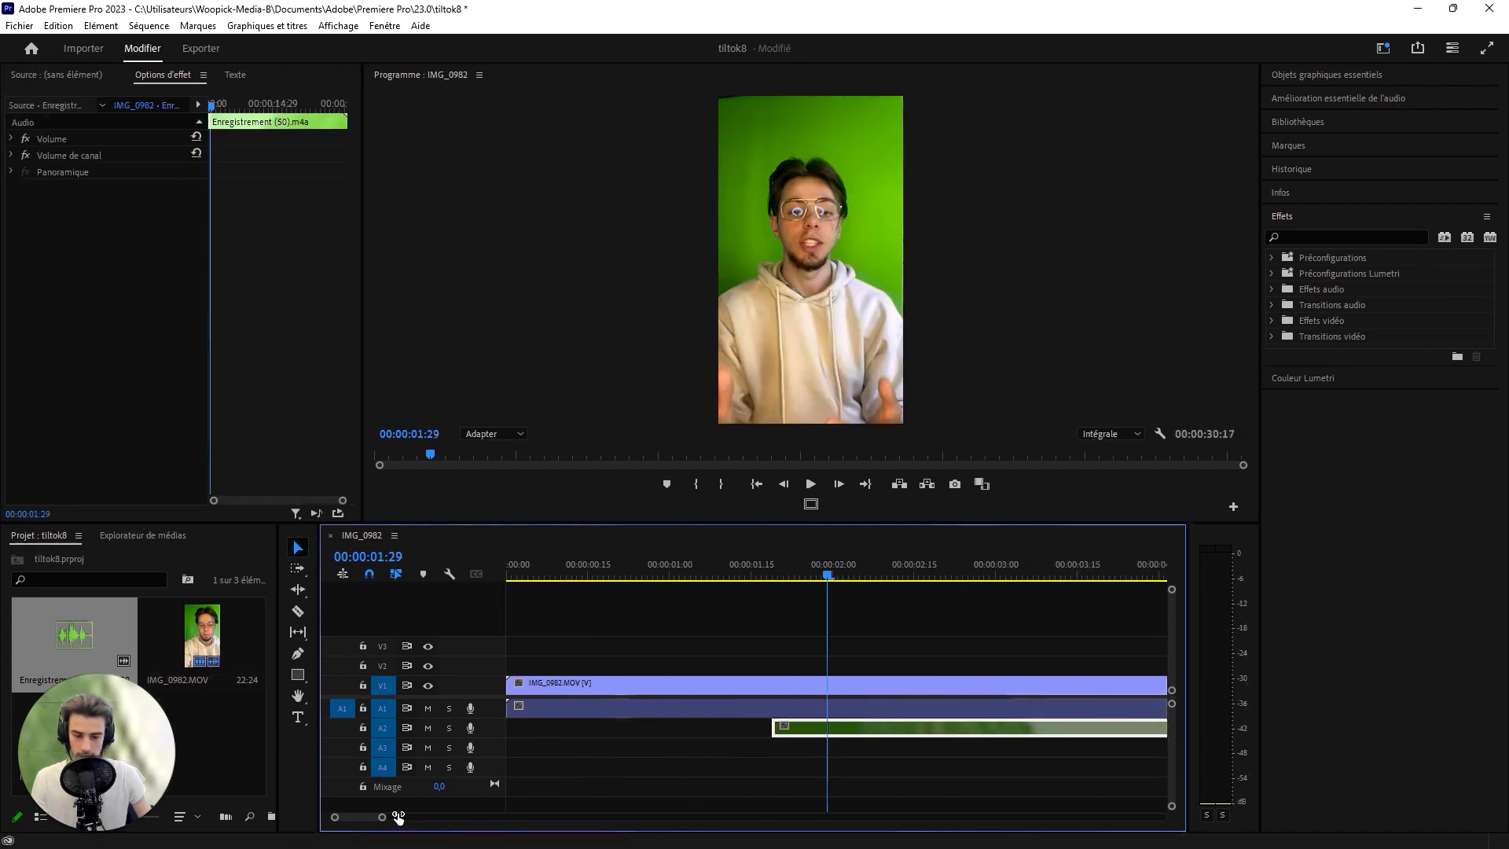
{"action": "left_click_drag", "start_coordinate": [398, 818], "coordinate": [387, 817]}
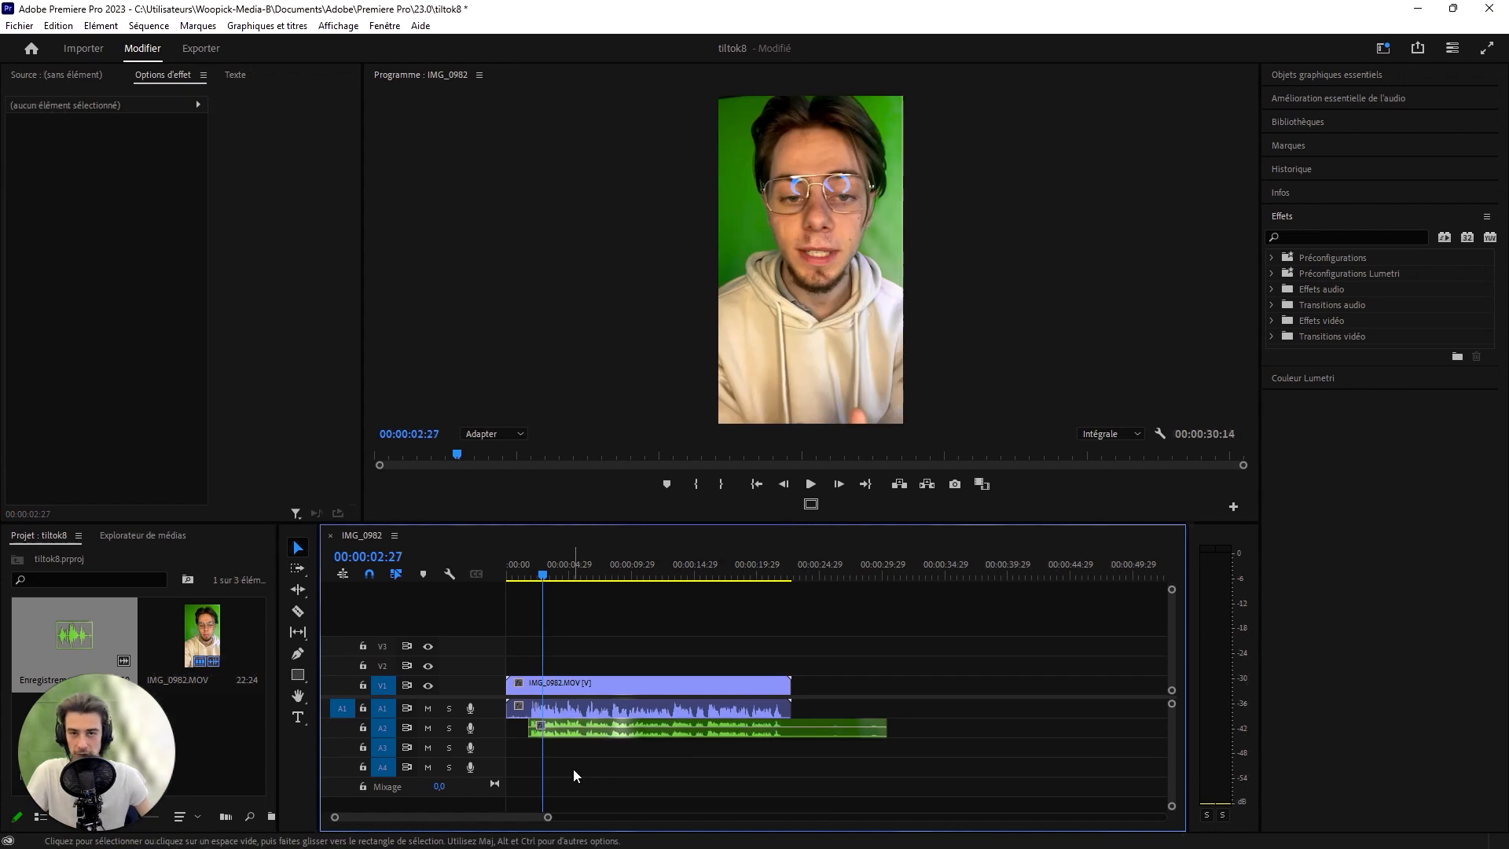
- Unlink the camera sound from the IMG_0982 clip and delete it, keeping only the separate voice recording
{"action": "right_click", "coordinate": [629, 691]}
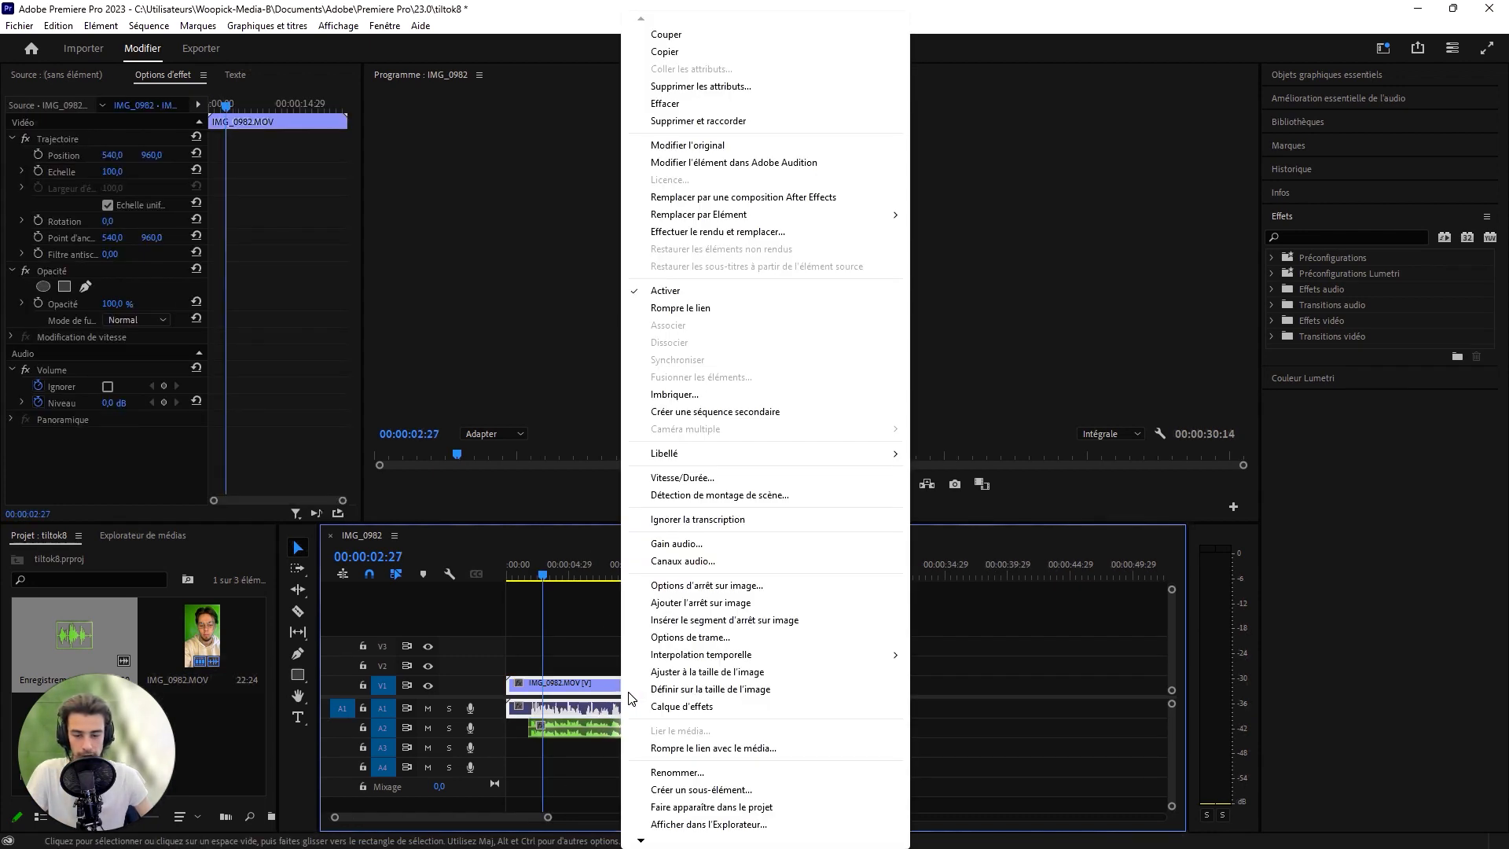
{"action": "left_click", "coordinate": [694, 310]}
{"action": "key", "text": "Delete"}
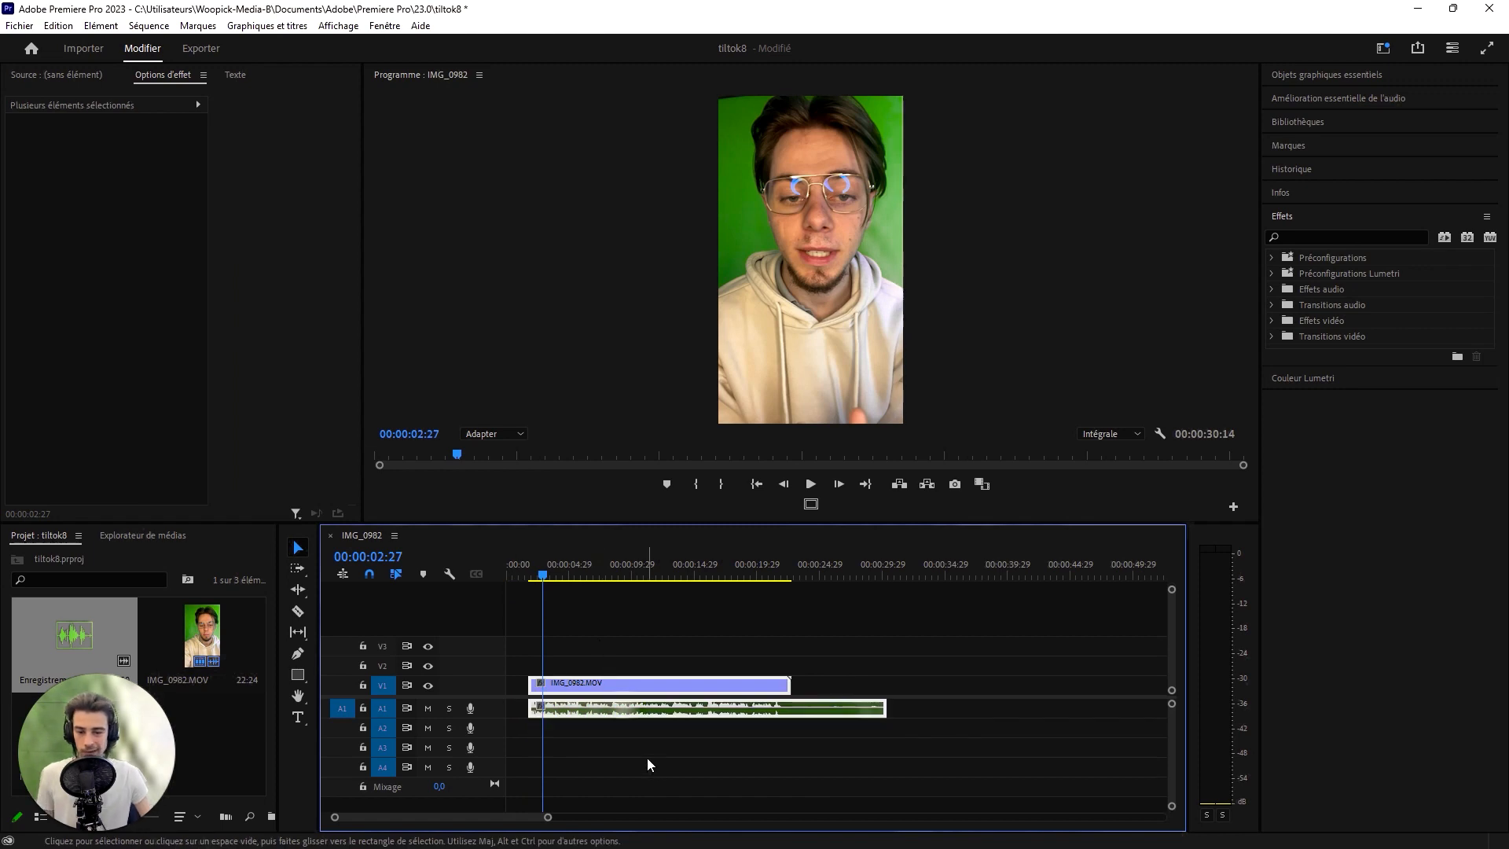
{"action": "left_click_drag", "start_coordinate": [651, 768], "coordinate": [579, 698]}
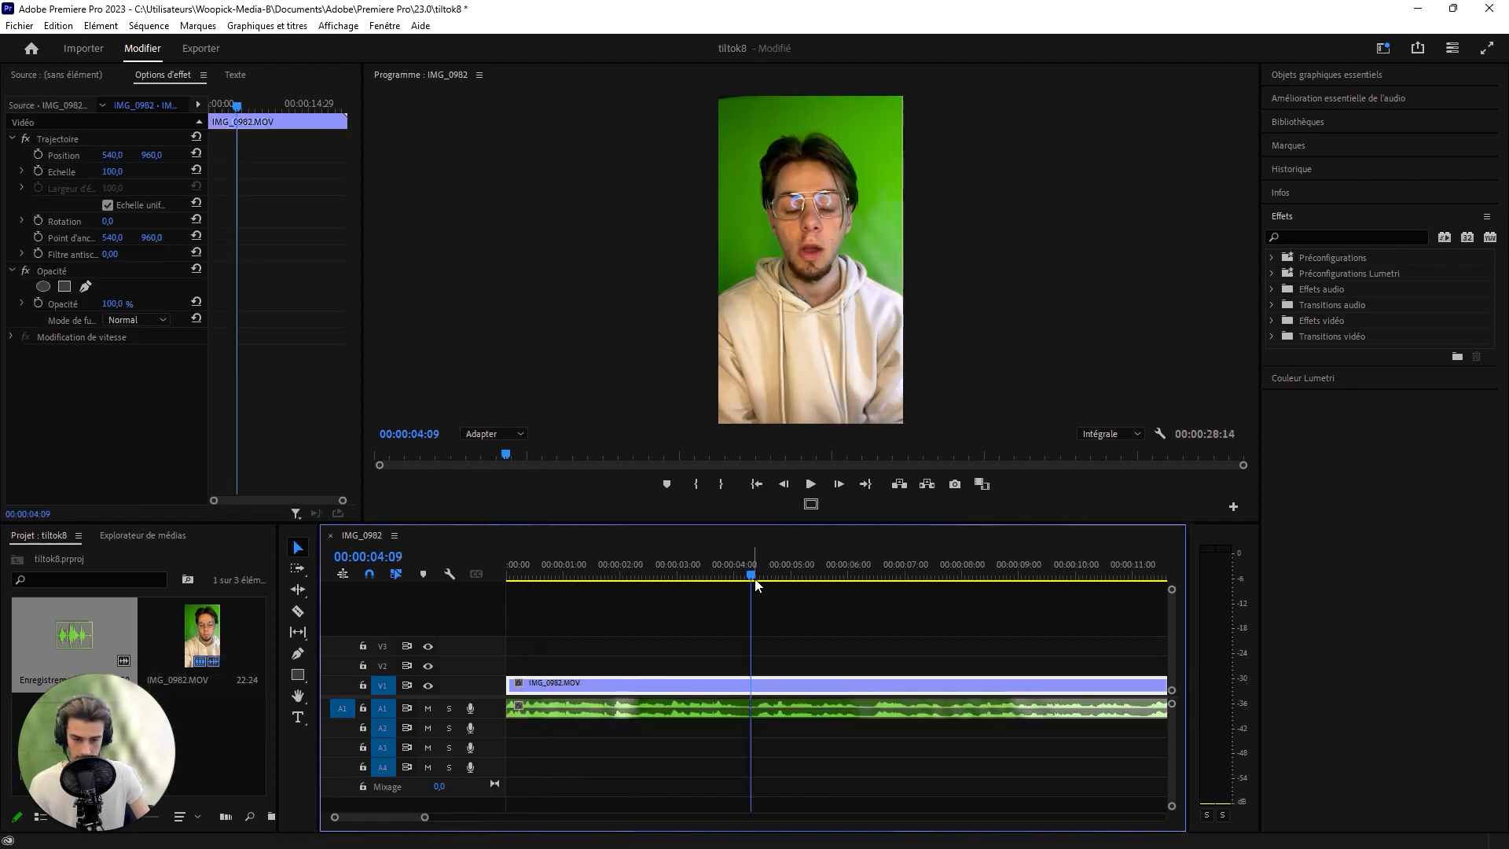
- Split the video and voice clips at 00:00:04:03 and again just before speech resumes at about 00:00:04:12
{"action": "left_click", "coordinate": [742, 581]}
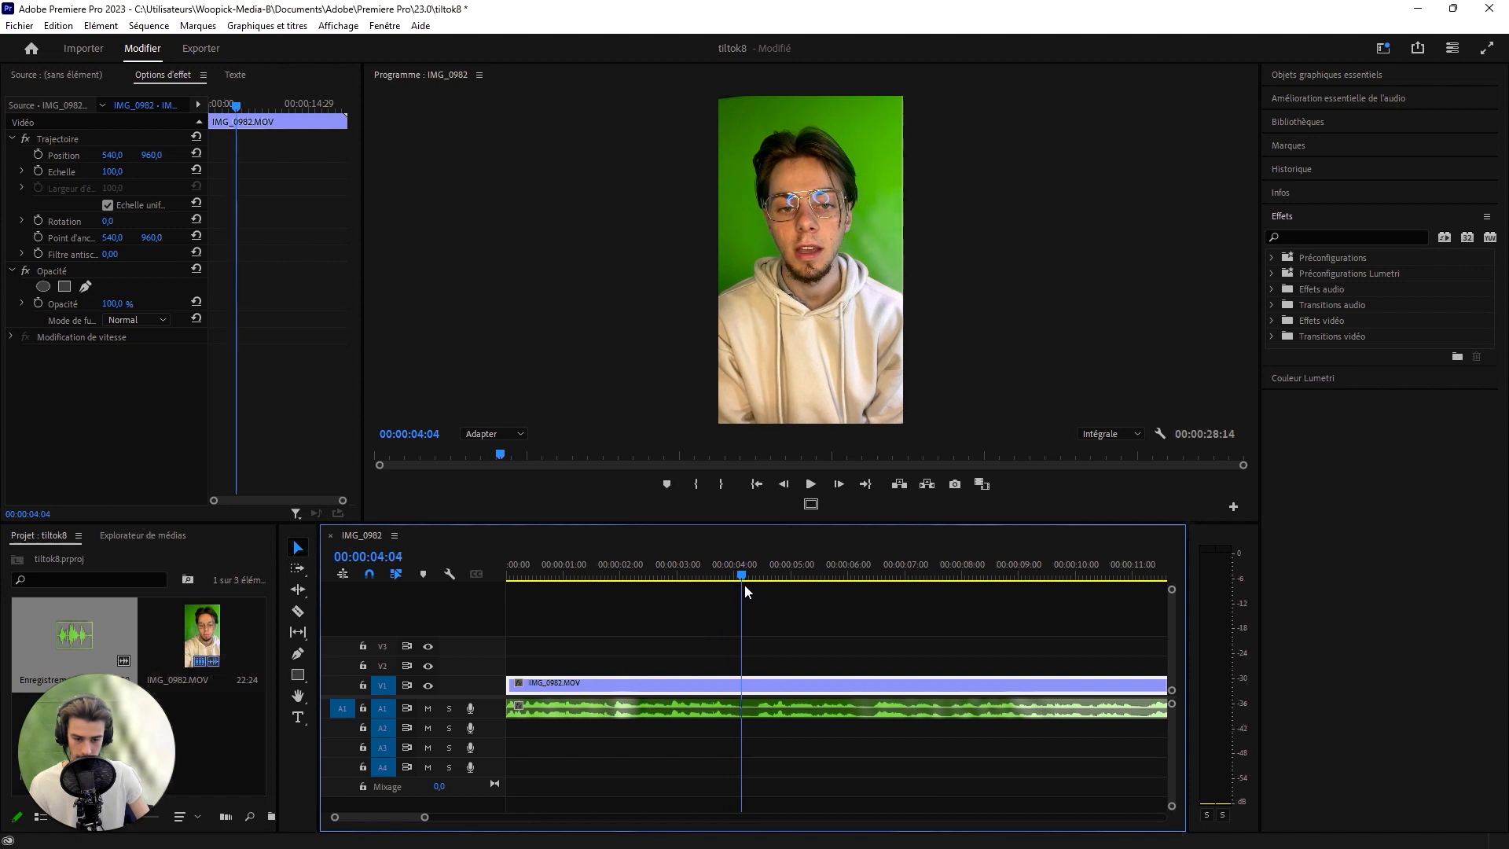
{"action": "left_click_drag", "start_coordinate": [424, 822], "coordinate": [362, 817]}
{"action": "key", "text": "c"}
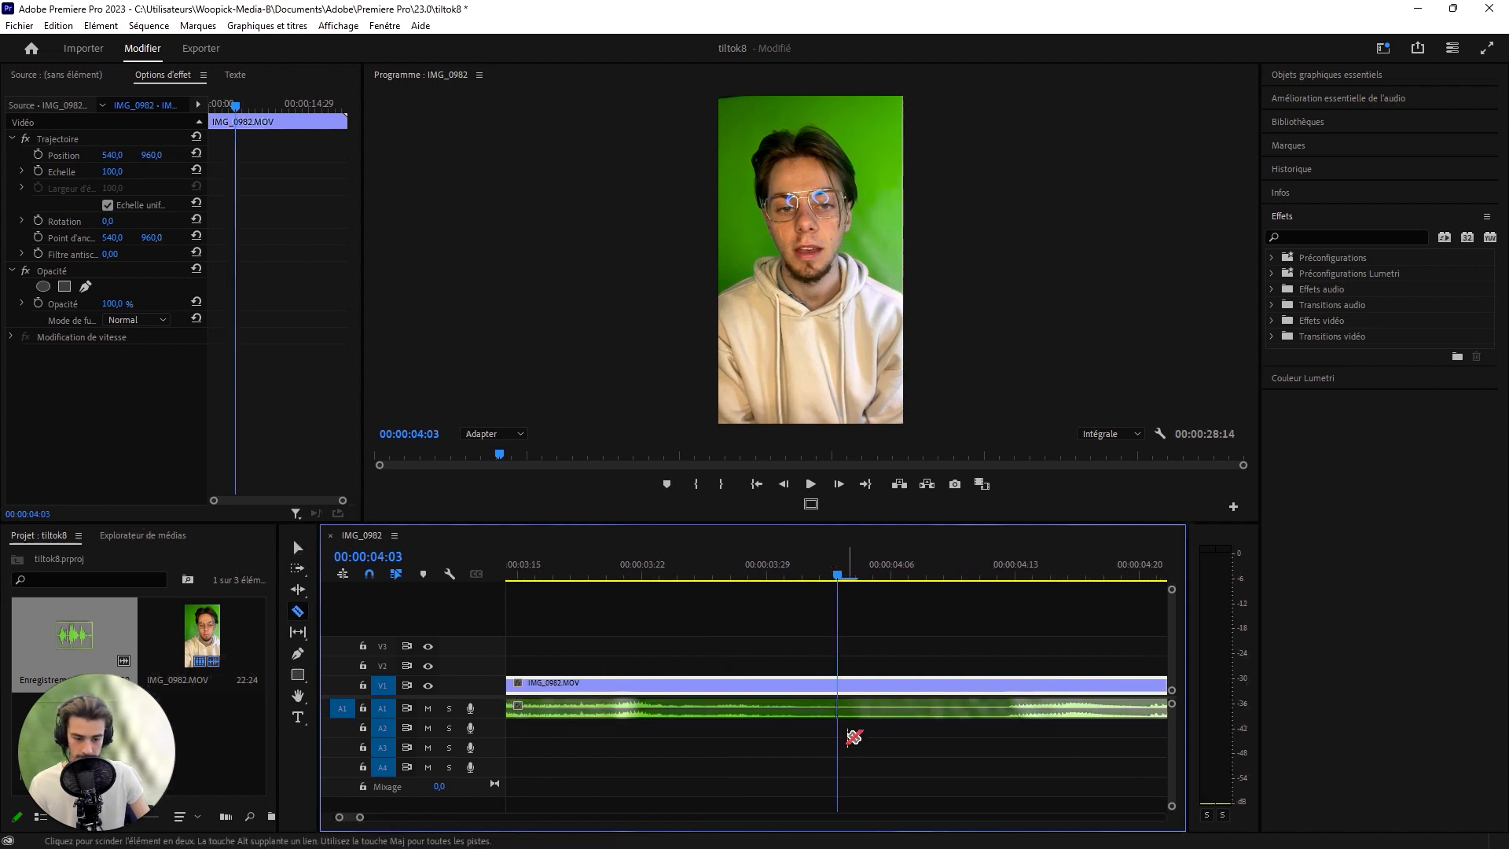
{"action": "left_click", "coordinate": [838, 692]}
{"action": "left_click", "coordinate": [1003, 708]}
{"action": "key", "text": "v"}
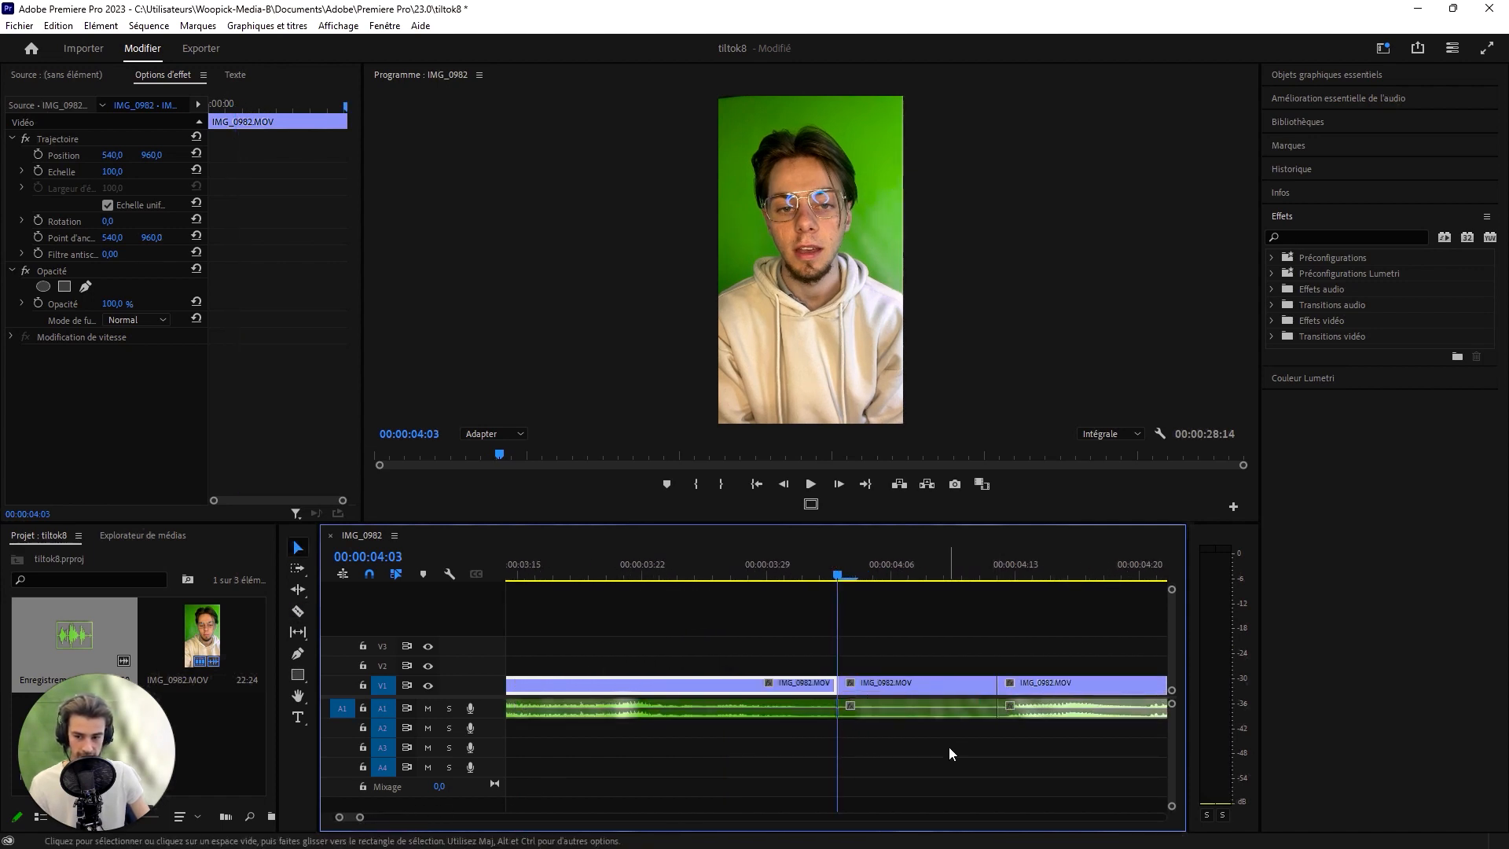
- Delete the silent video and audio segment after 00:00:04:03 and close the gap it leaves
{"action": "left_click_drag", "start_coordinate": [980, 761], "coordinate": [896, 646]}
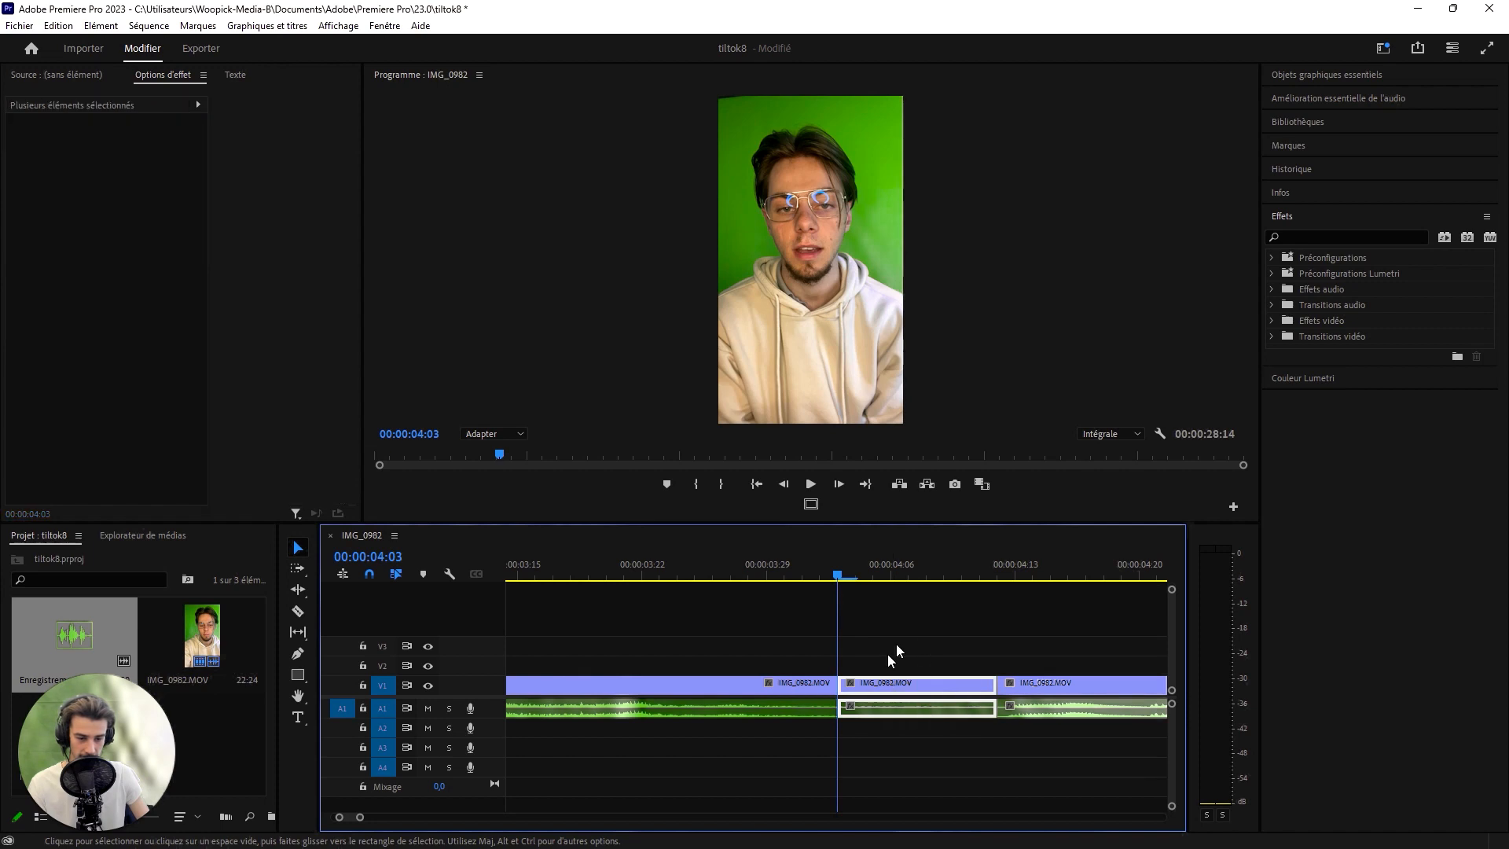
{"action": "key", "text": "Delete"}
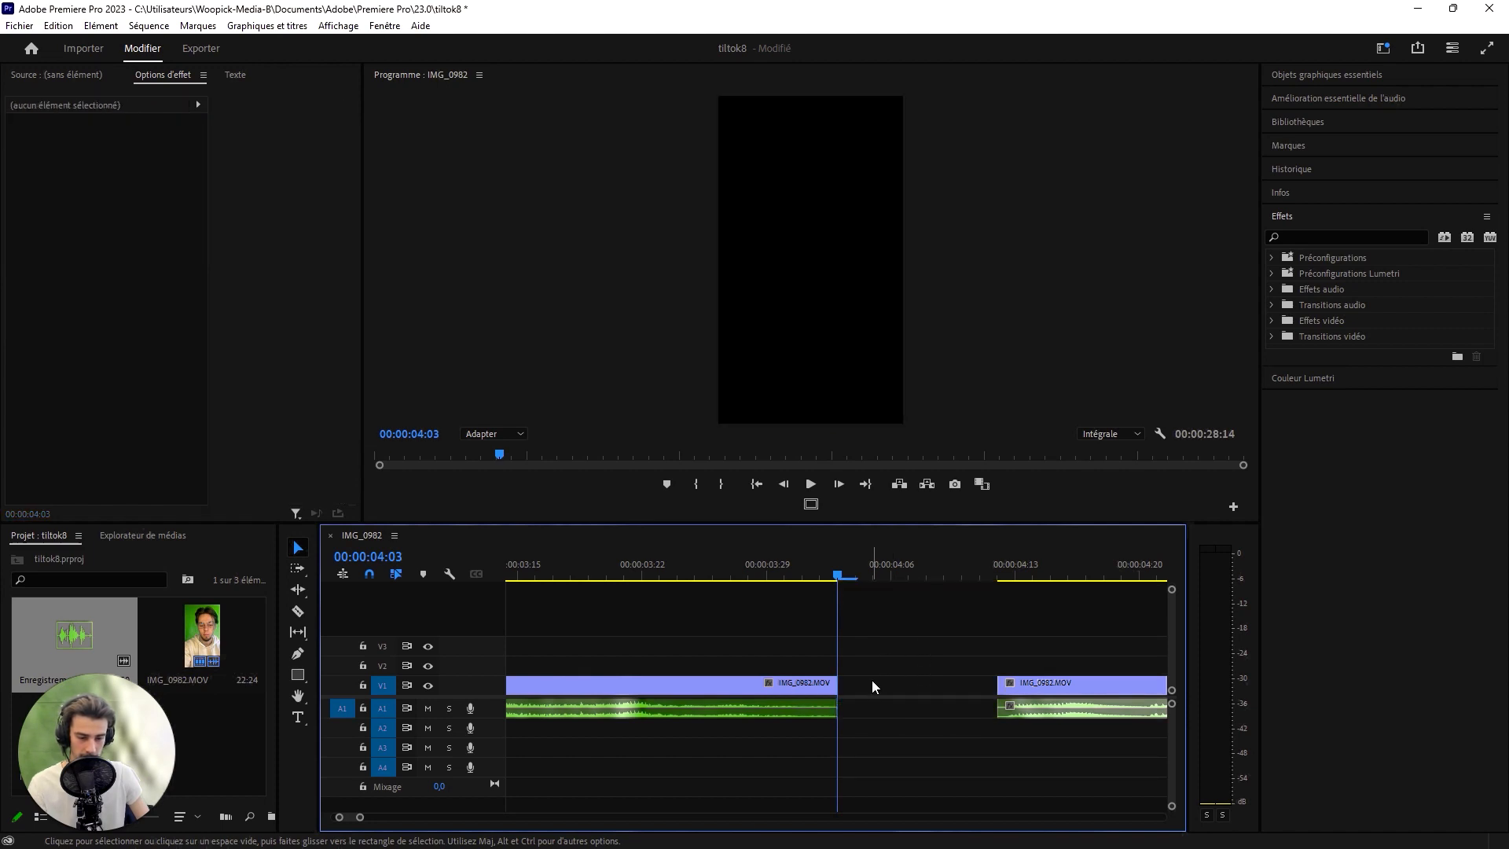
{"action": "left_click", "coordinate": [921, 691]}
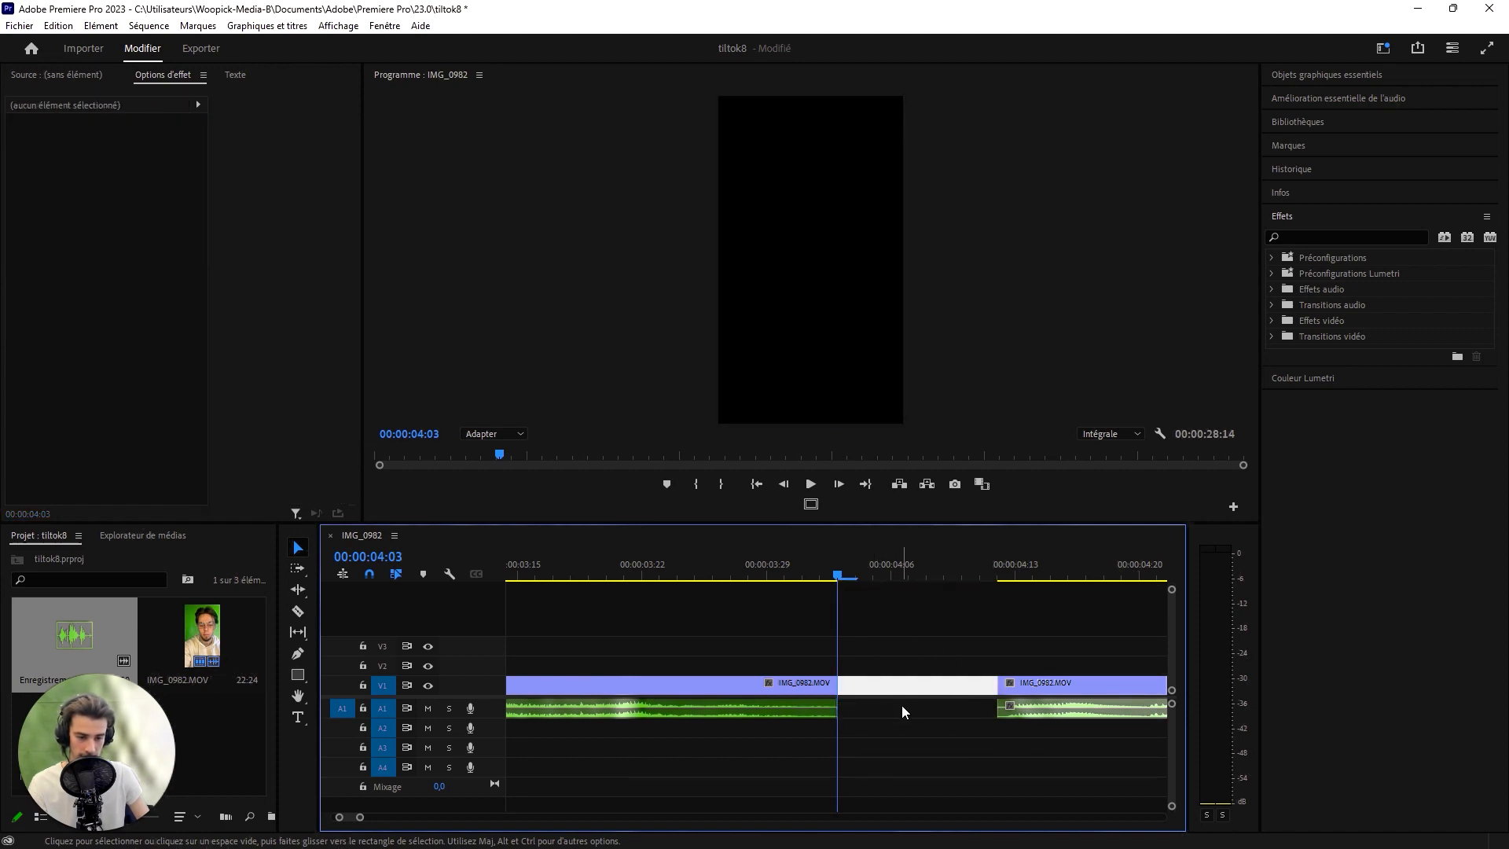
{"action": "key", "text": "Delete"}
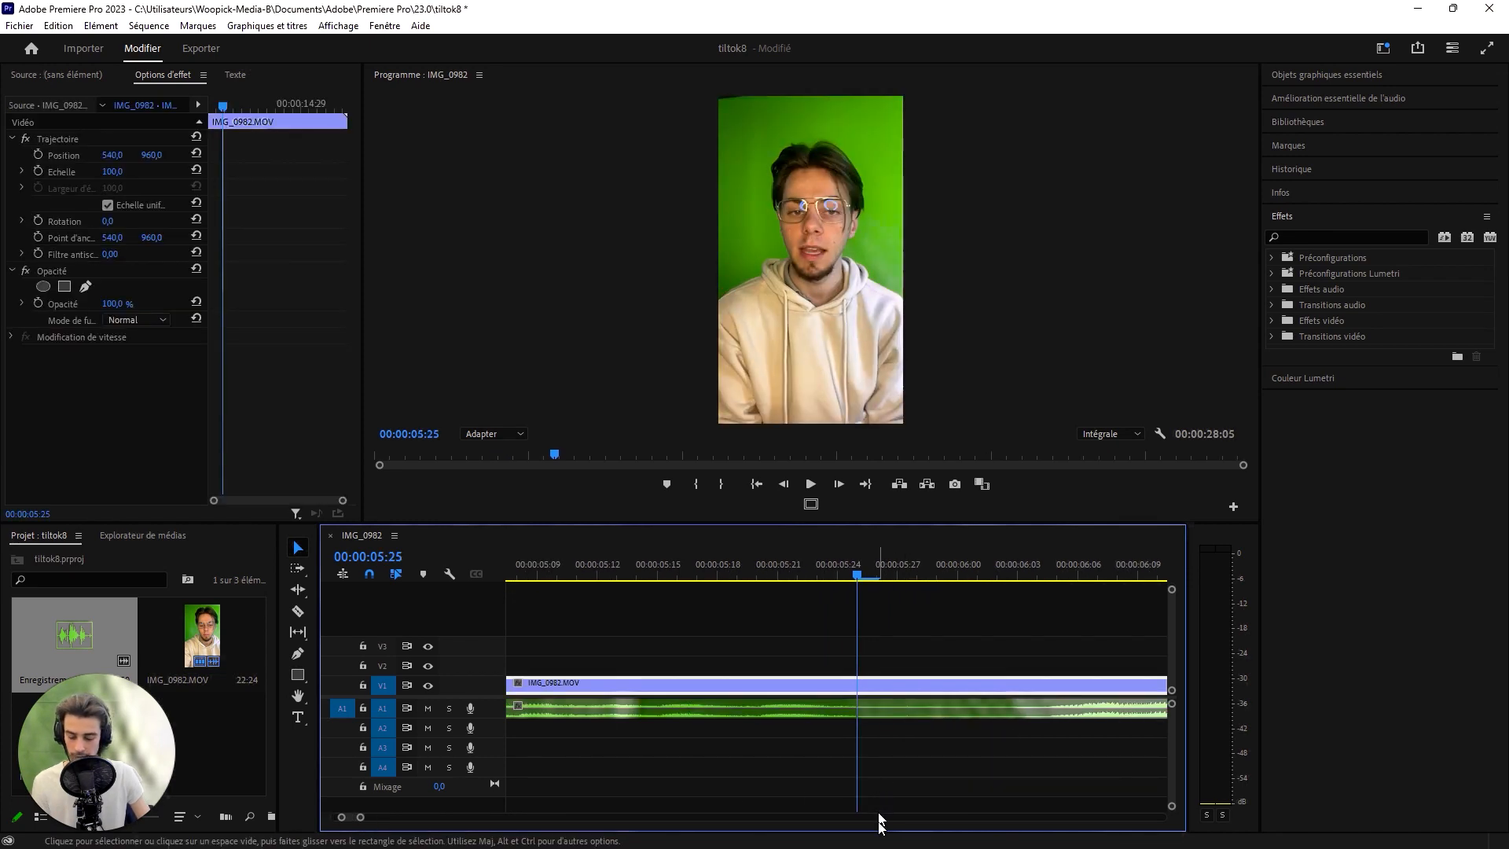
- Cut the footage at the next silence, at 00:00:05:25
{"action": "key", "text": "c"}
{"action": "left_click", "coordinate": [860, 710]}
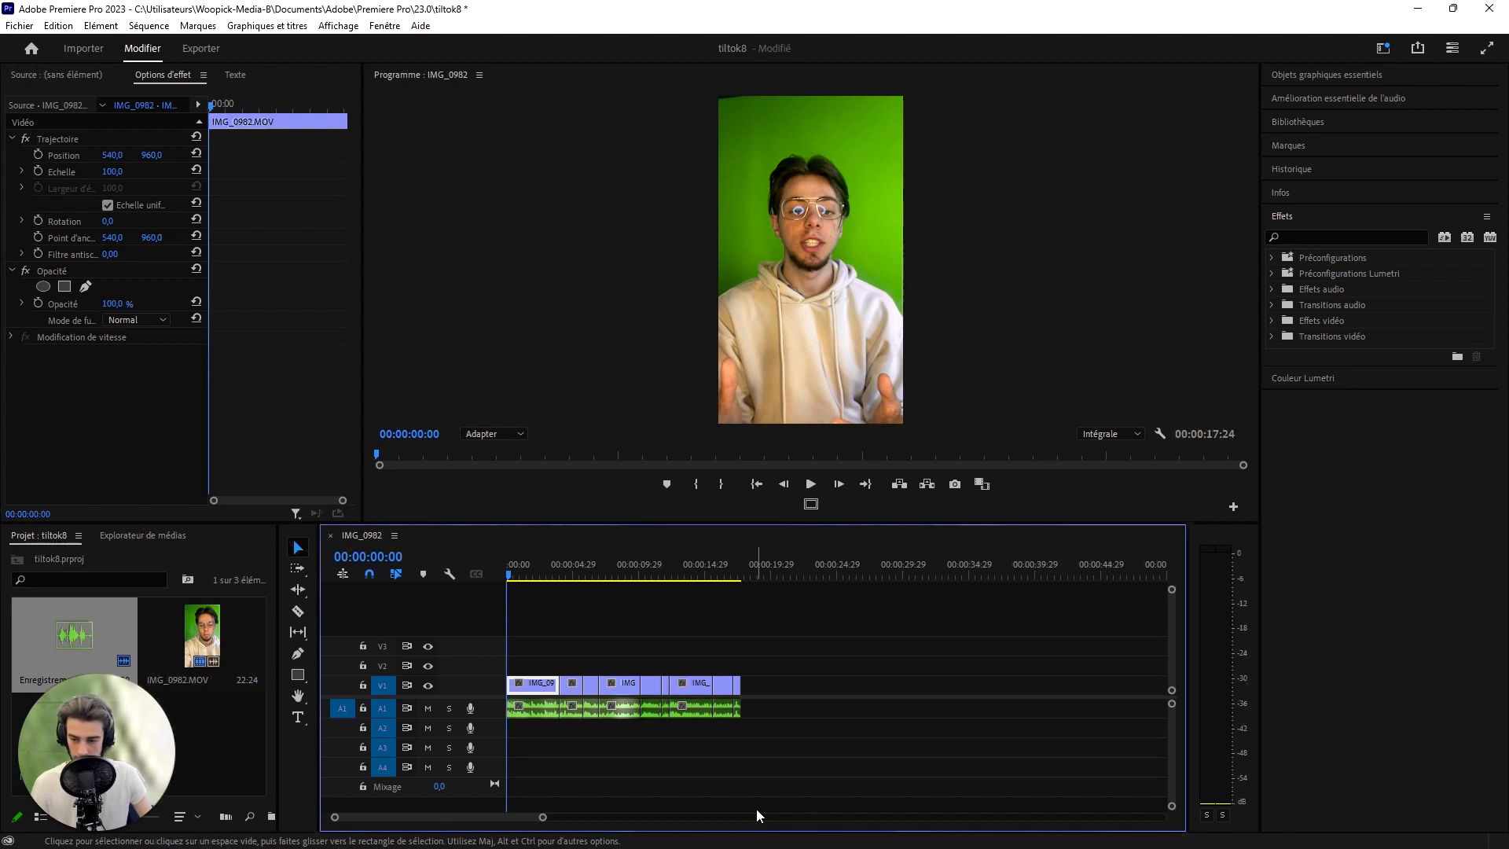
- Add the blast-138451.mp3 music on A2 from the sequence start and remove the part beyond the end of the video
{"action": "left_click_drag", "start_coordinate": [756, 809], "coordinate": [272, 698]}
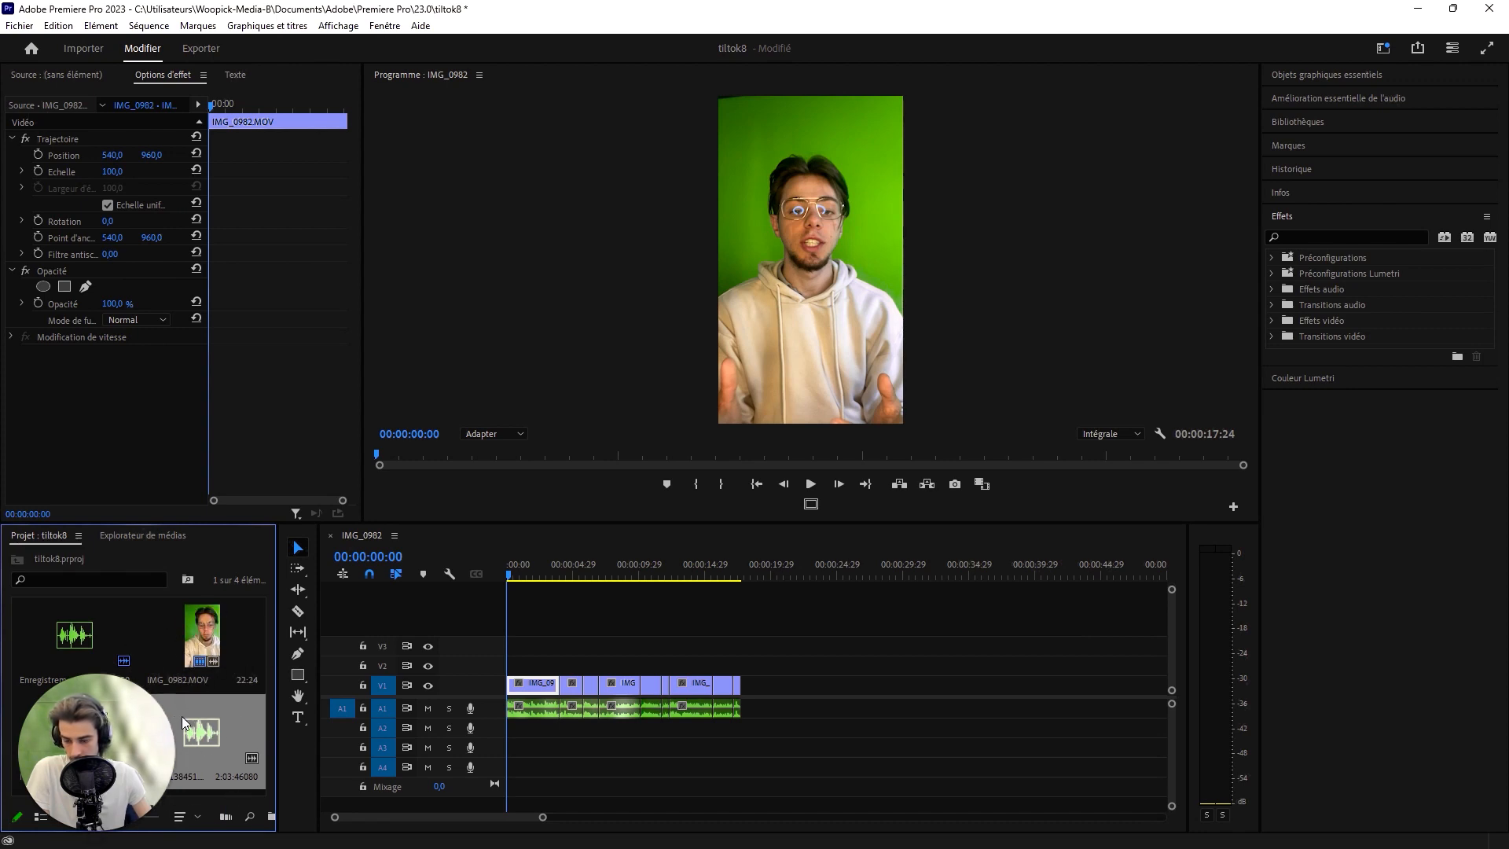
{"action": "left_click_drag", "start_coordinate": [182, 715], "coordinate": [566, 738]}
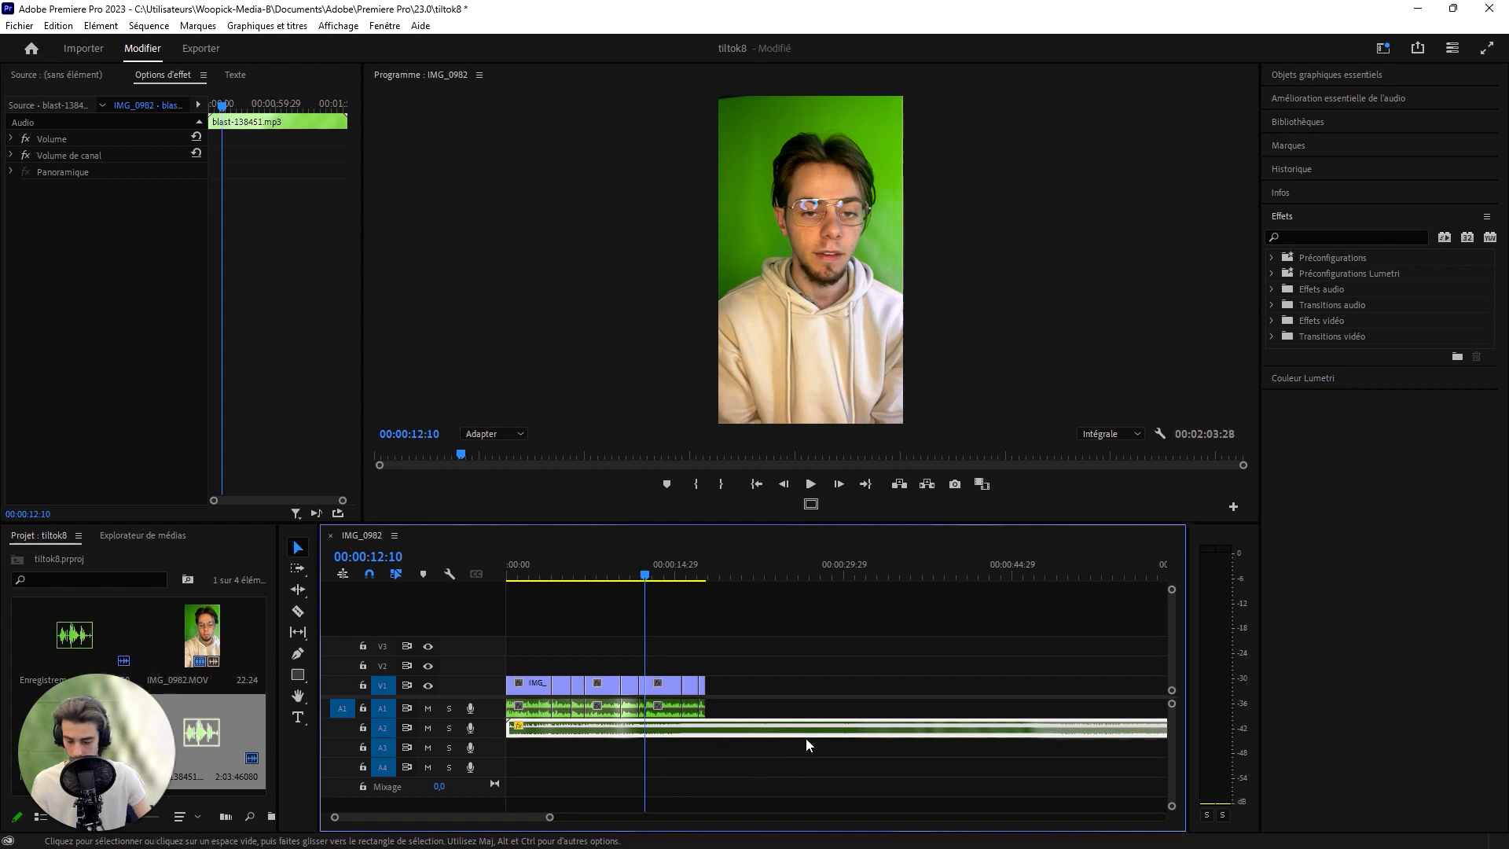
{"action": "key", "text": "c"}
{"action": "left_click", "coordinate": [709, 731]}
{"action": "key", "text": "v"}
{"action": "left_click", "coordinate": [775, 731]}
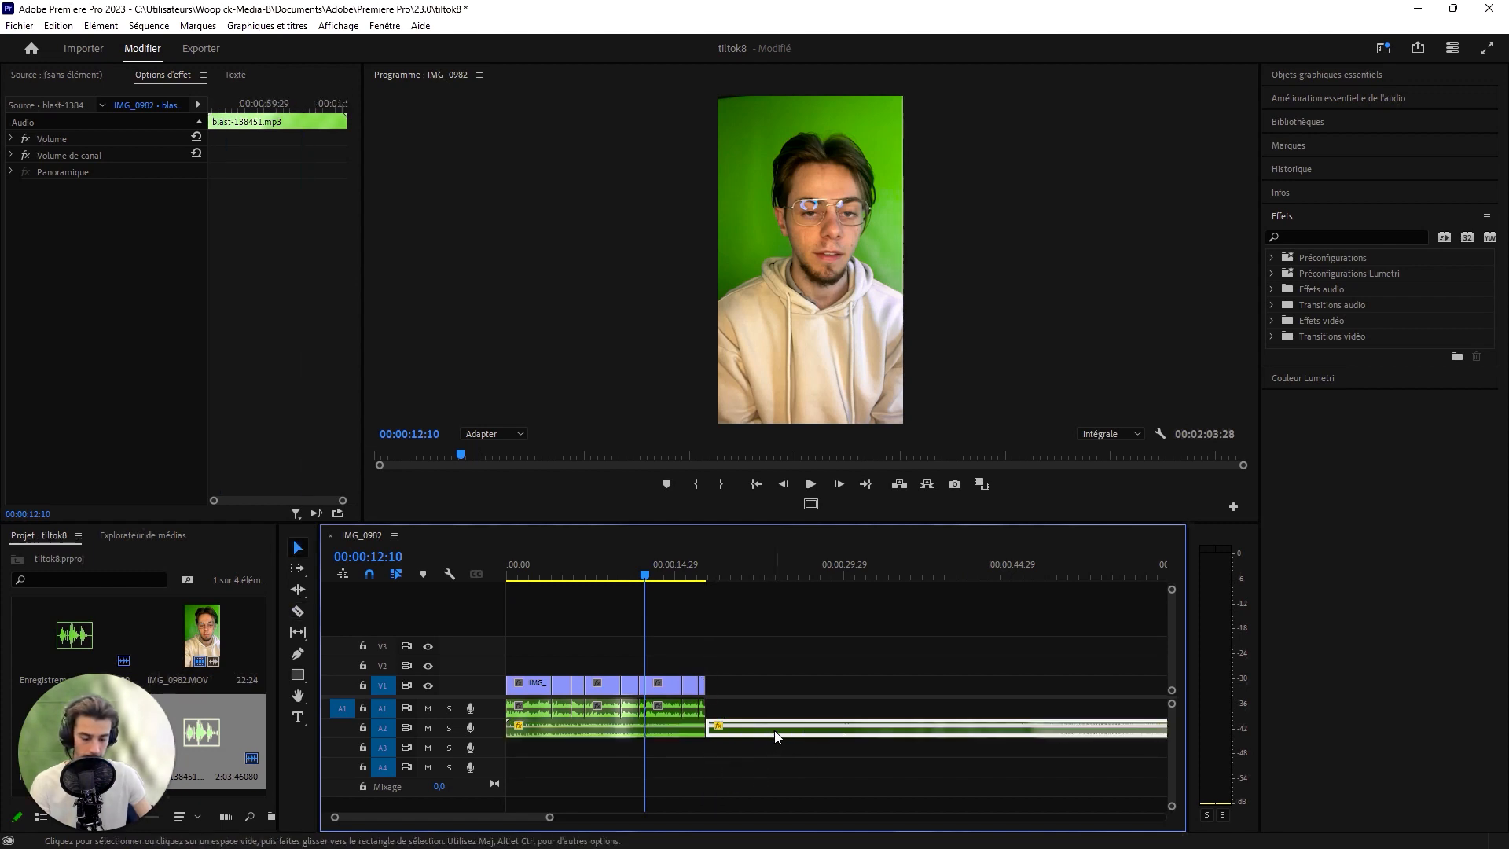
{"action": "key", "text": "Delete"}
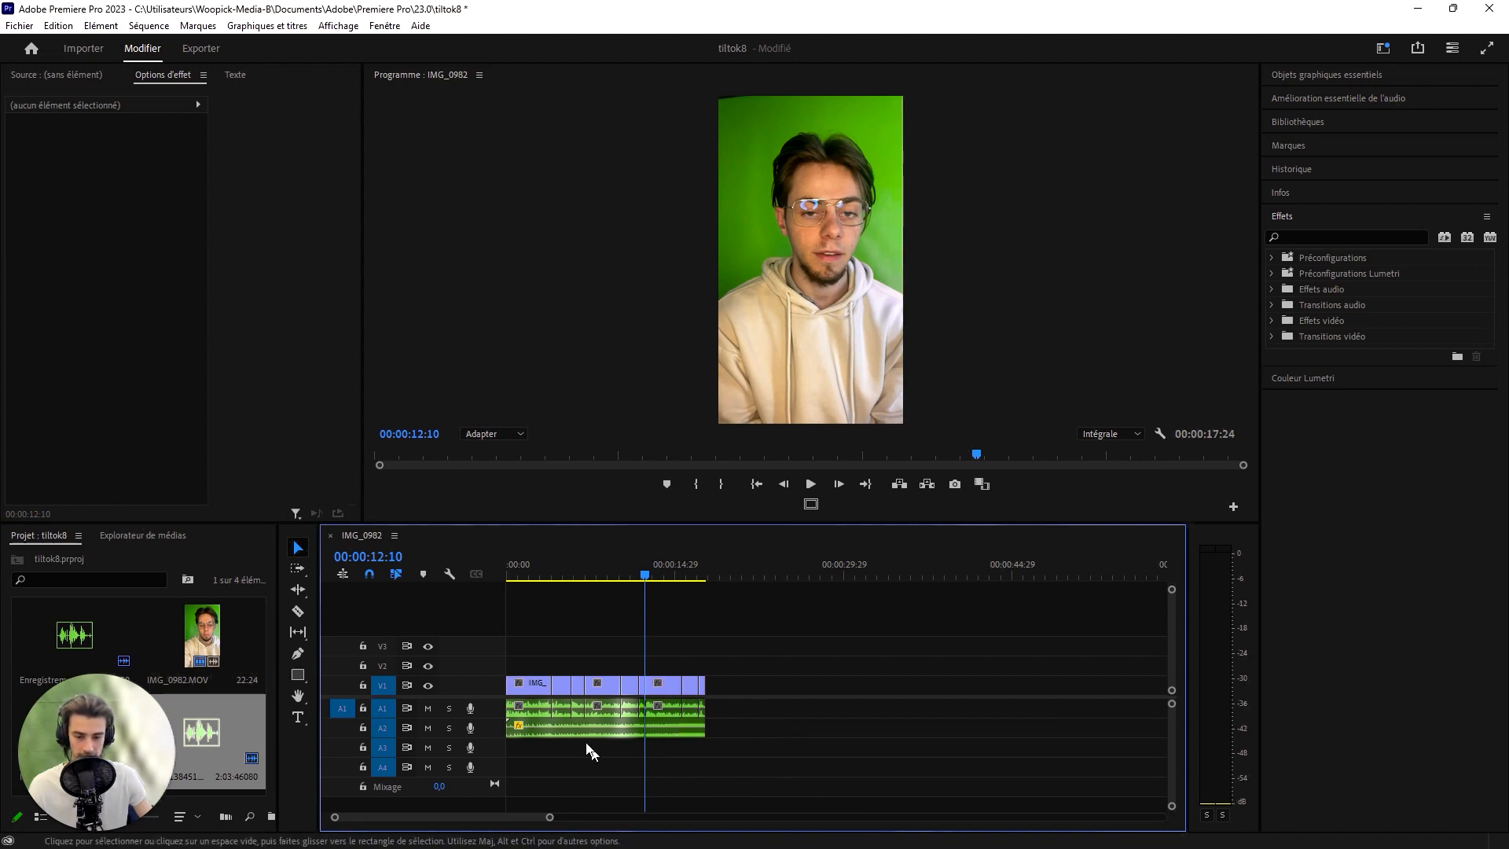
- Adjust the audio gain of all voice clips on A1 by +5 dB
{"action": "left_click_drag", "start_coordinate": [773, 757], "coordinate": [531, 710]}
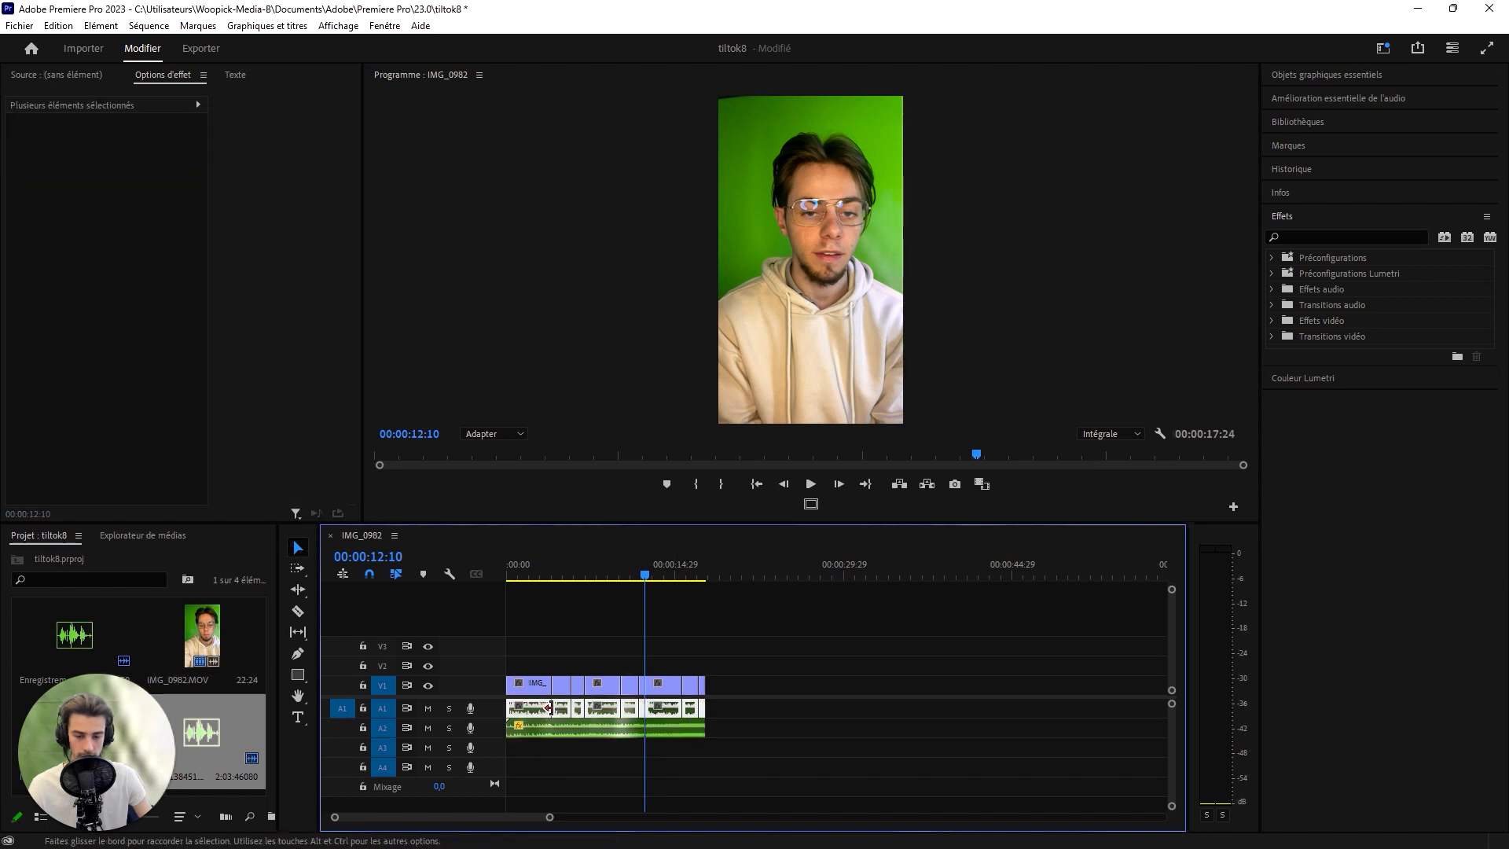
{"action": "right_click", "coordinate": [563, 711]}
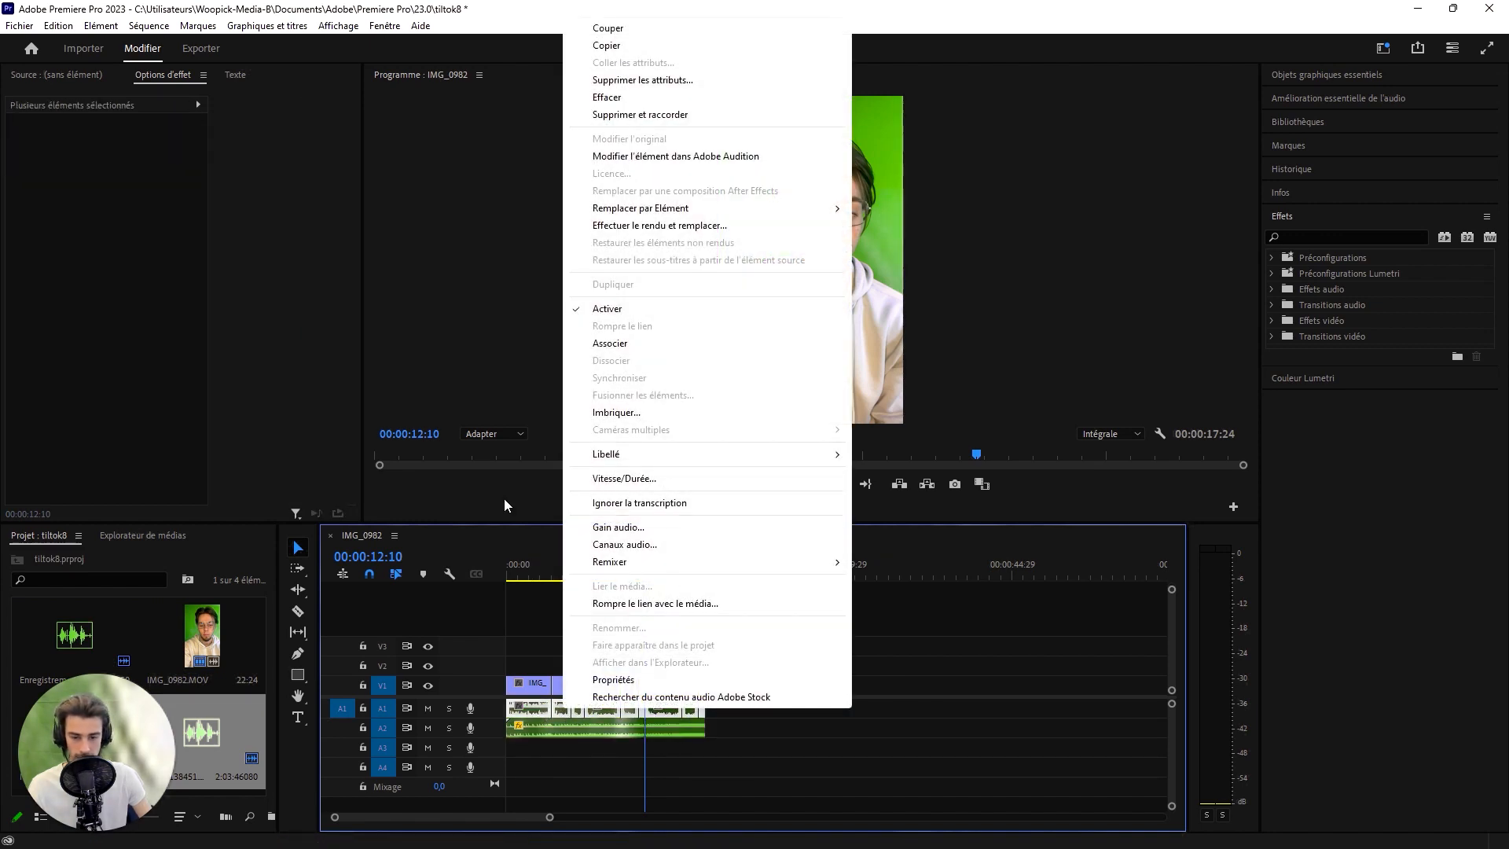
{"action": "left_click", "coordinate": [630, 529]}
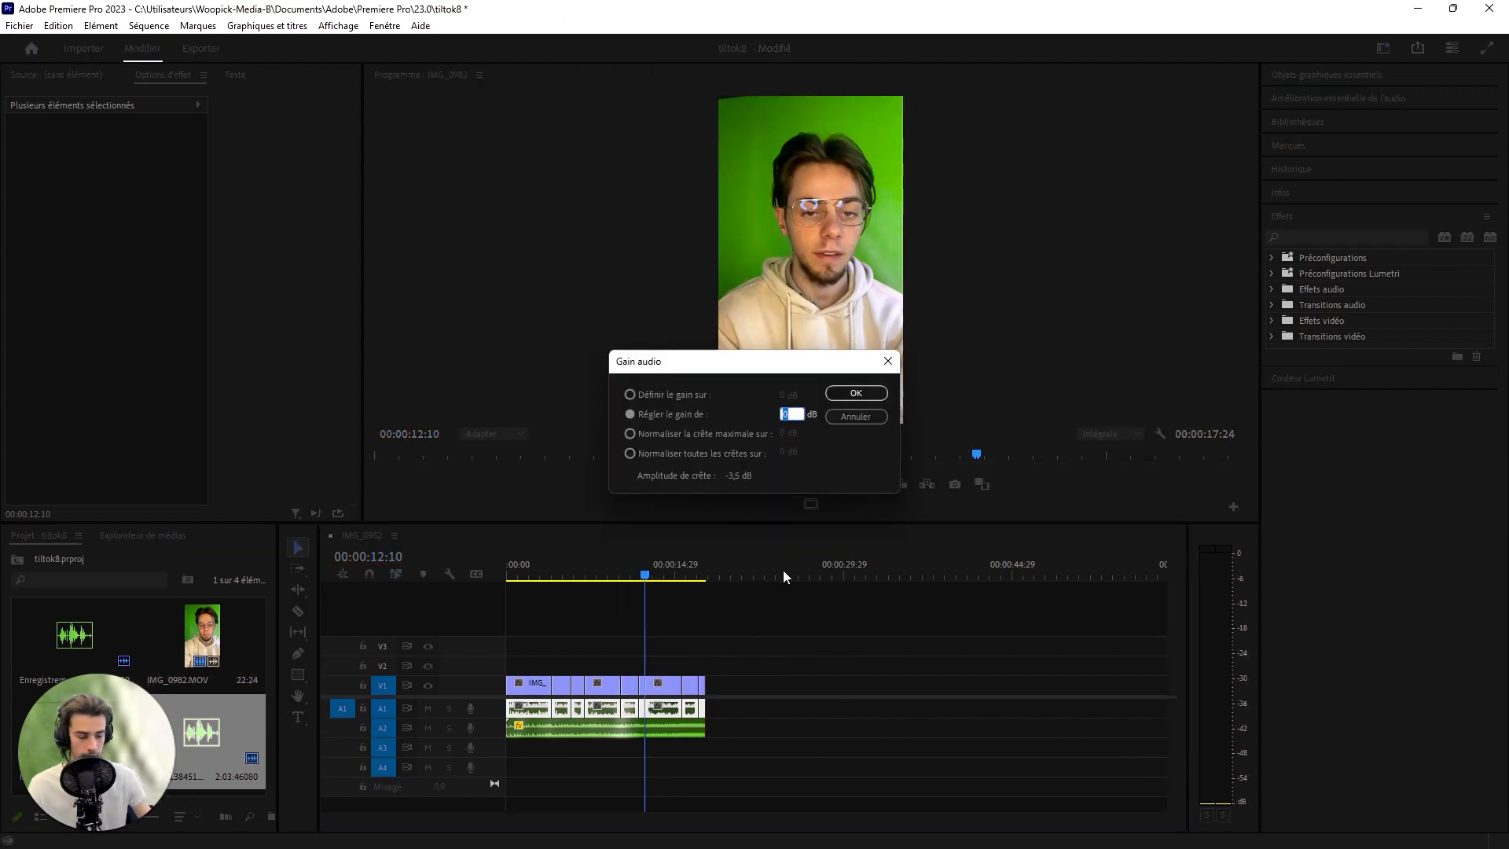
{"action": "type", "text": "+5"}
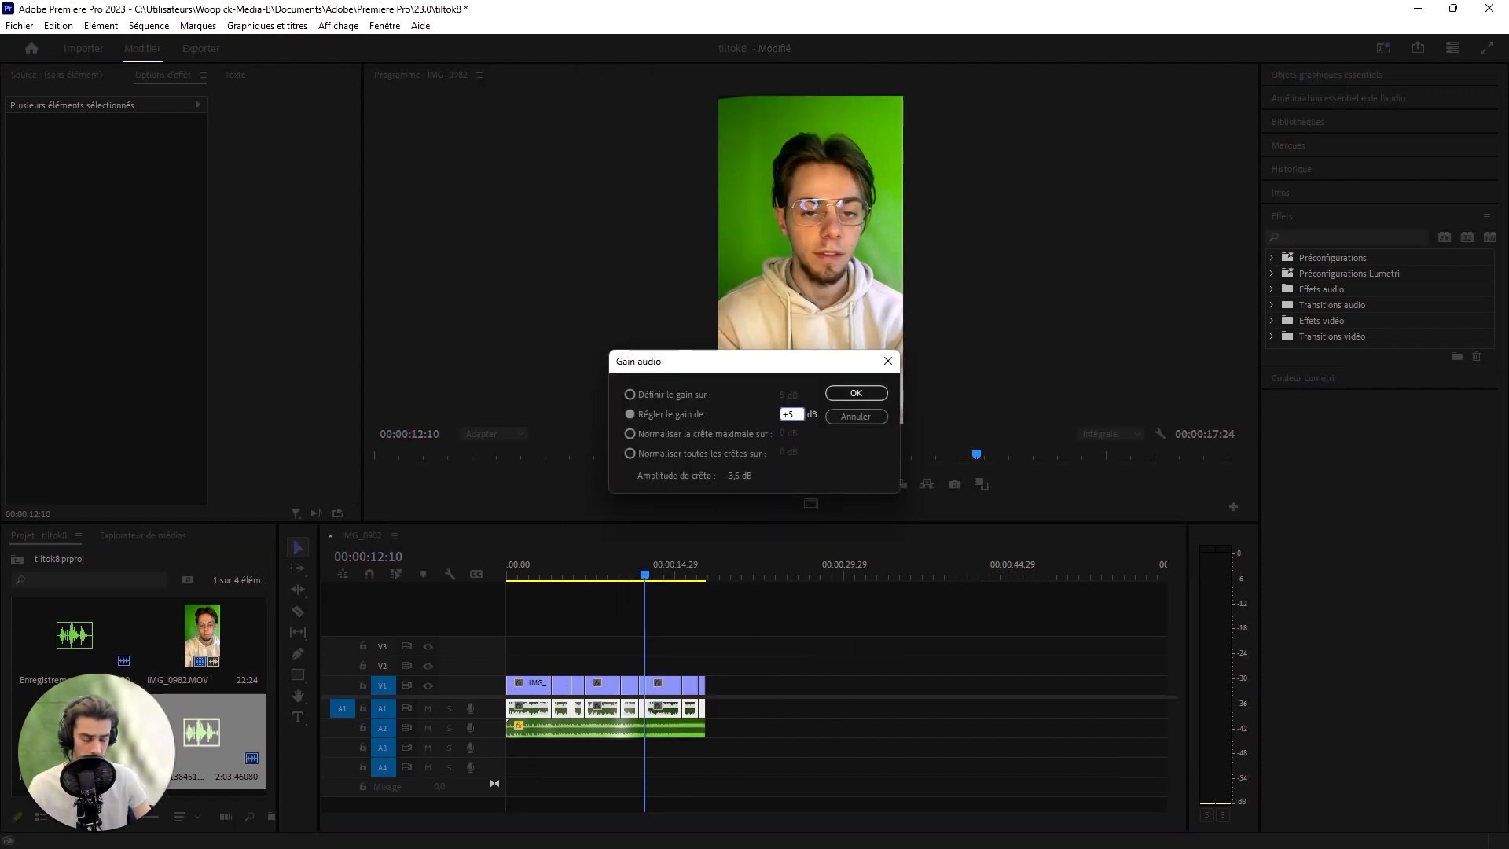
{"action": "key", "text": "Return"}
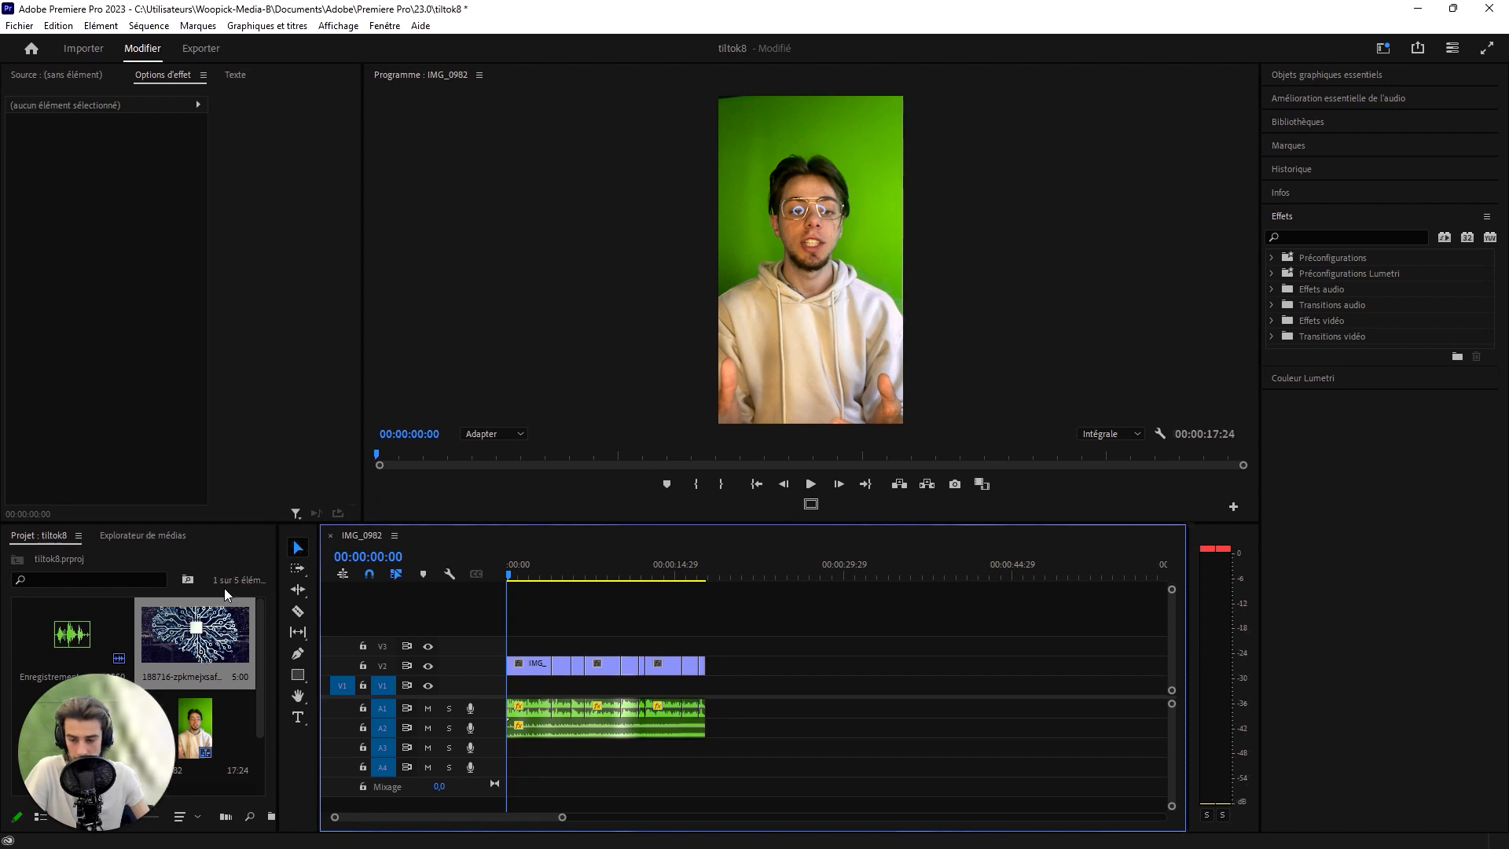
- Place the 188716 circuit image on V1 beneath the footage, spanning its full length
{"action": "left_click_drag", "start_coordinate": [225, 595], "coordinate": [705, 685]}
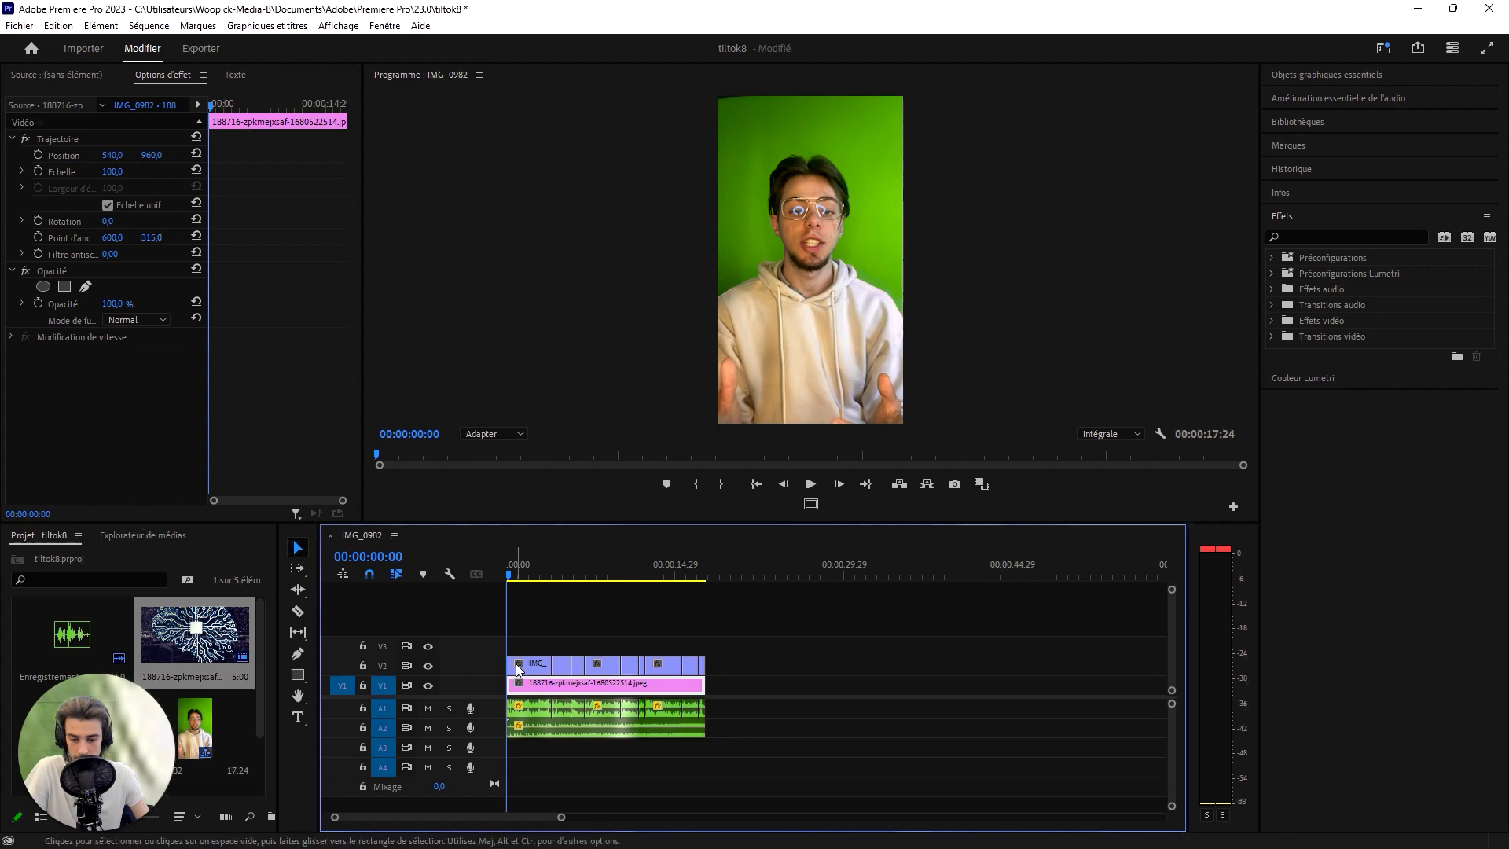
- Find the UltraKey effect and apply it to all the footage clips on V2
{"action": "left_click_drag", "start_coordinate": [532, 630], "coordinate": [712, 686]}
{"action": "left_click", "coordinate": [1328, 235]}
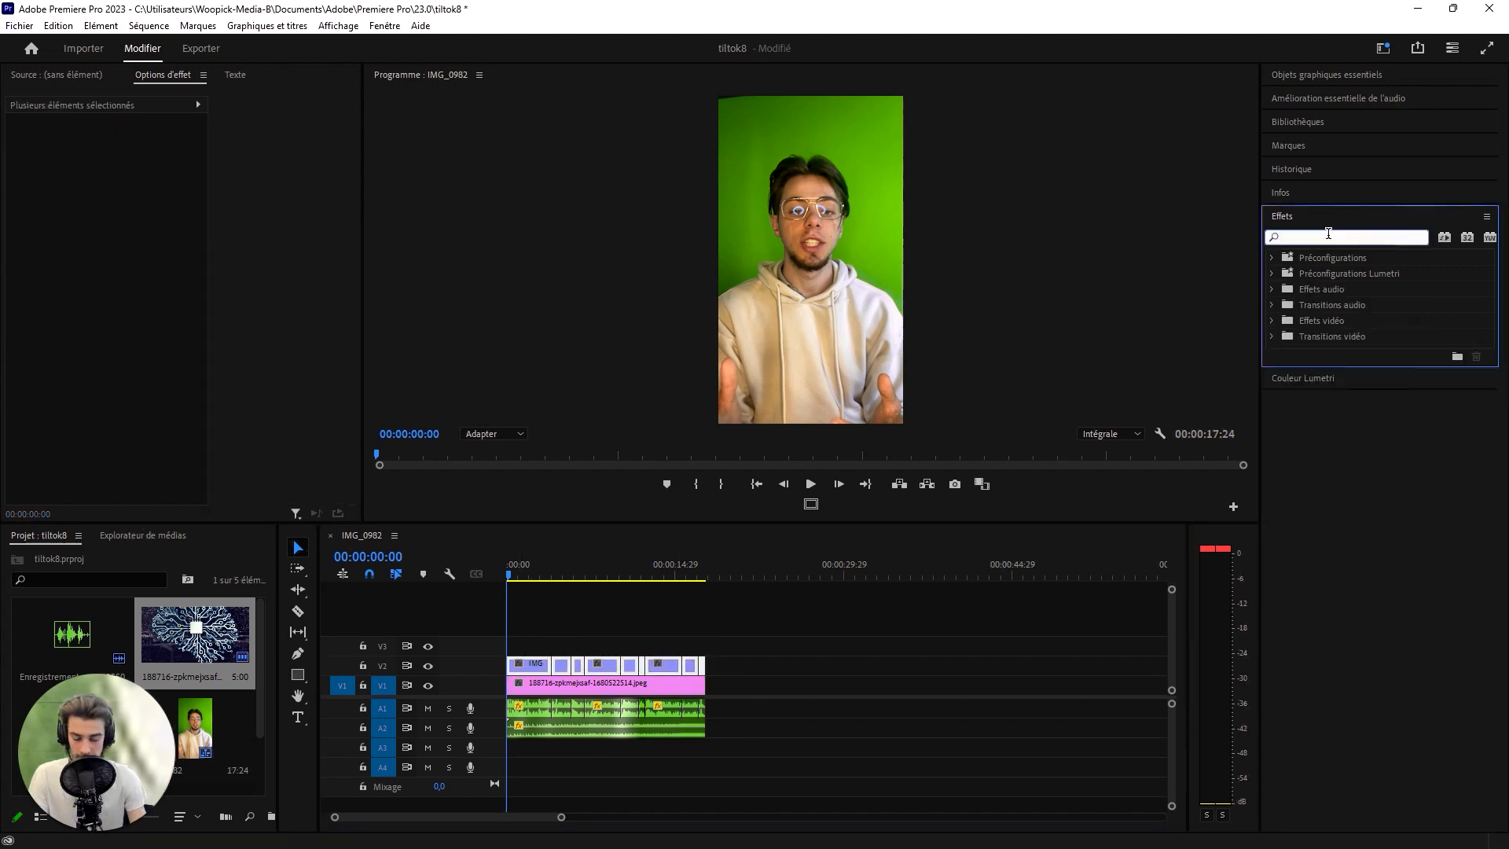
{"action": "type", "text": "ultra"}
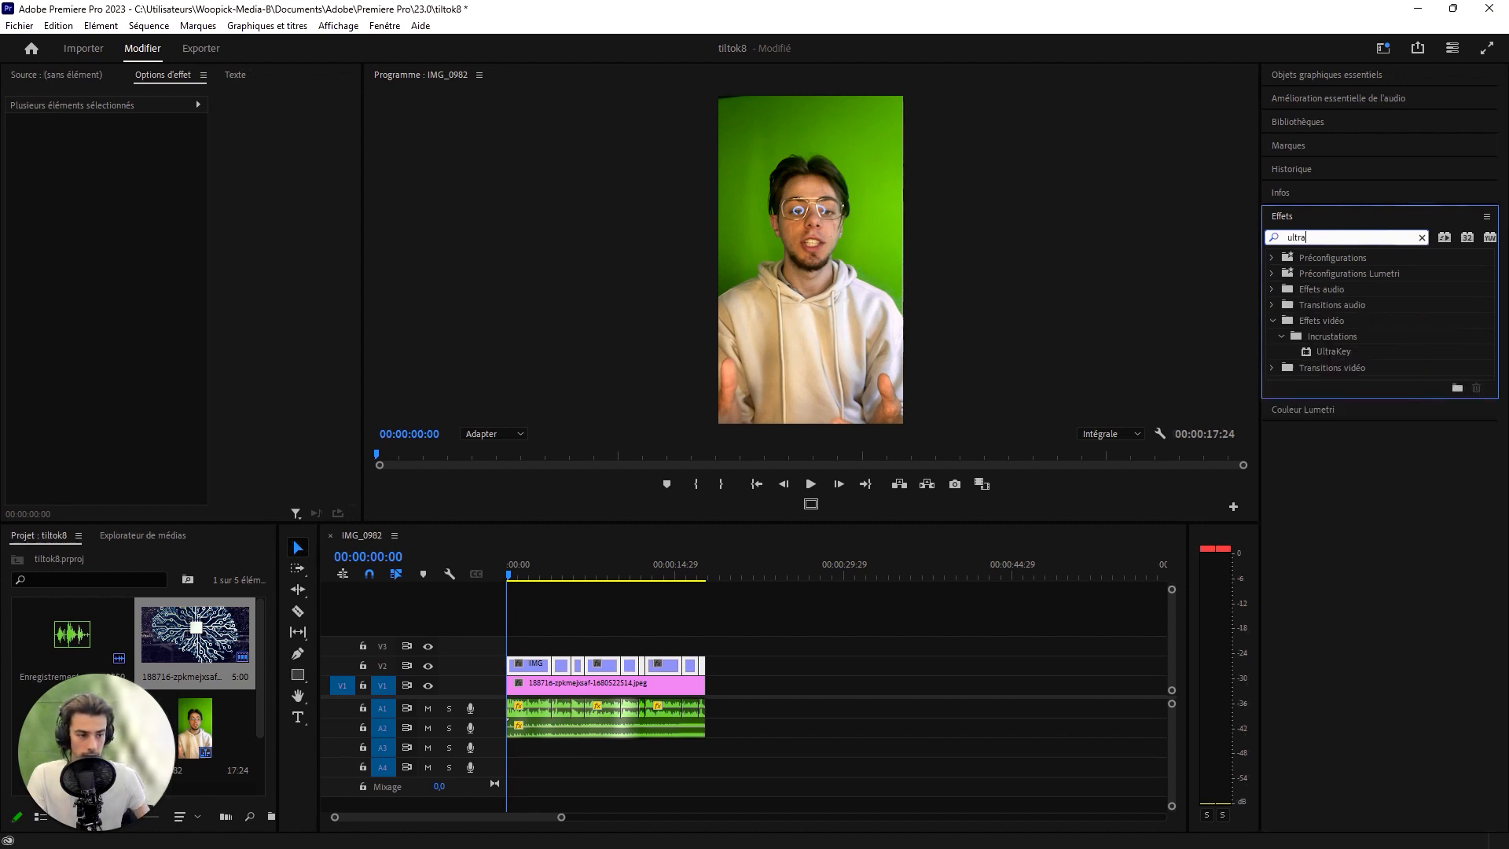
{"action": "left_click", "coordinate": [1340, 355]}
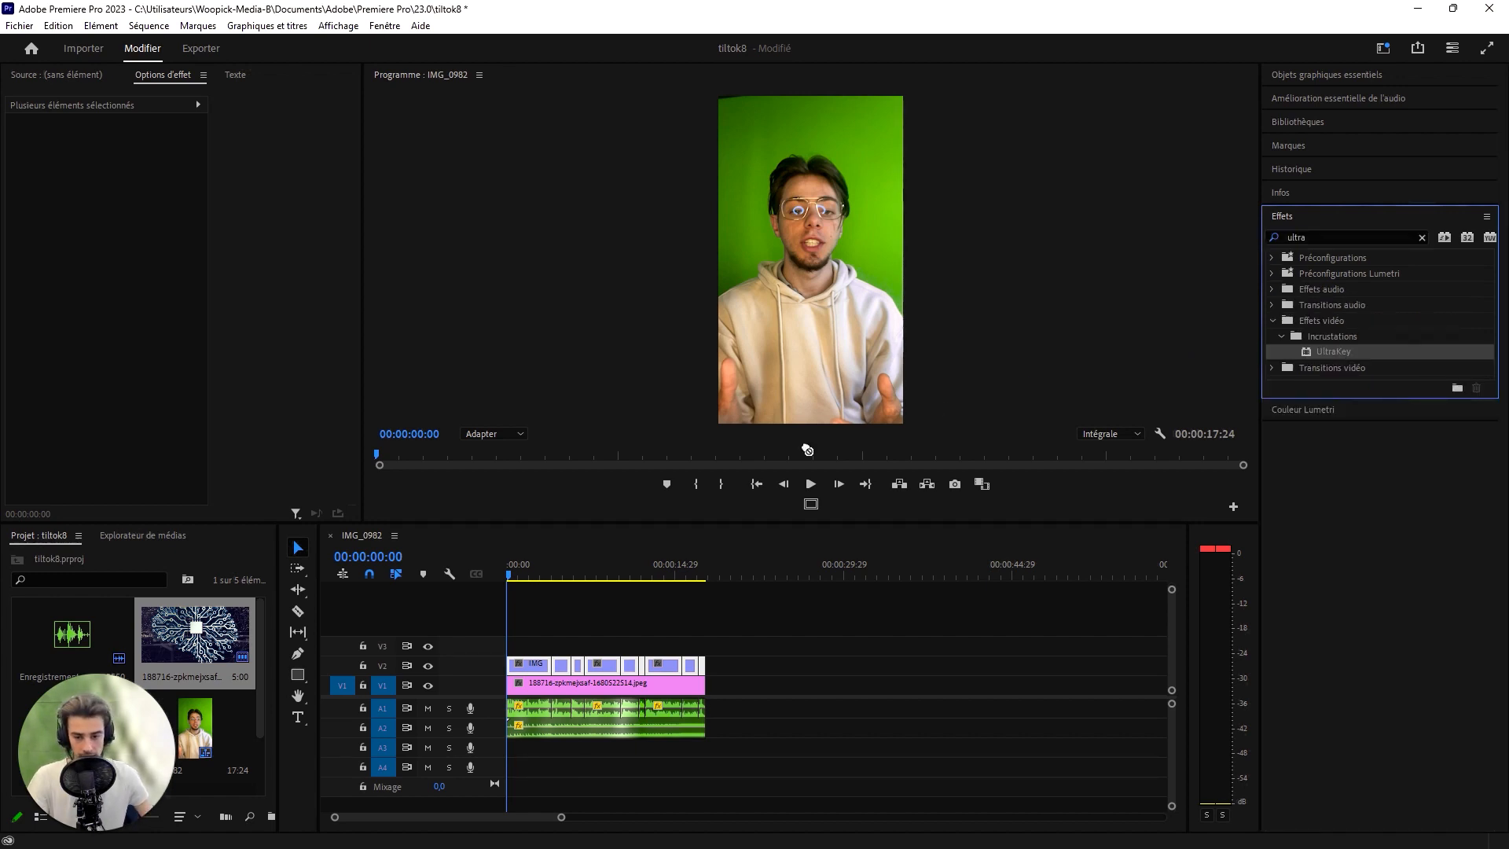
{"action": "left_click_drag", "start_coordinate": [808, 449], "coordinate": [629, 666]}
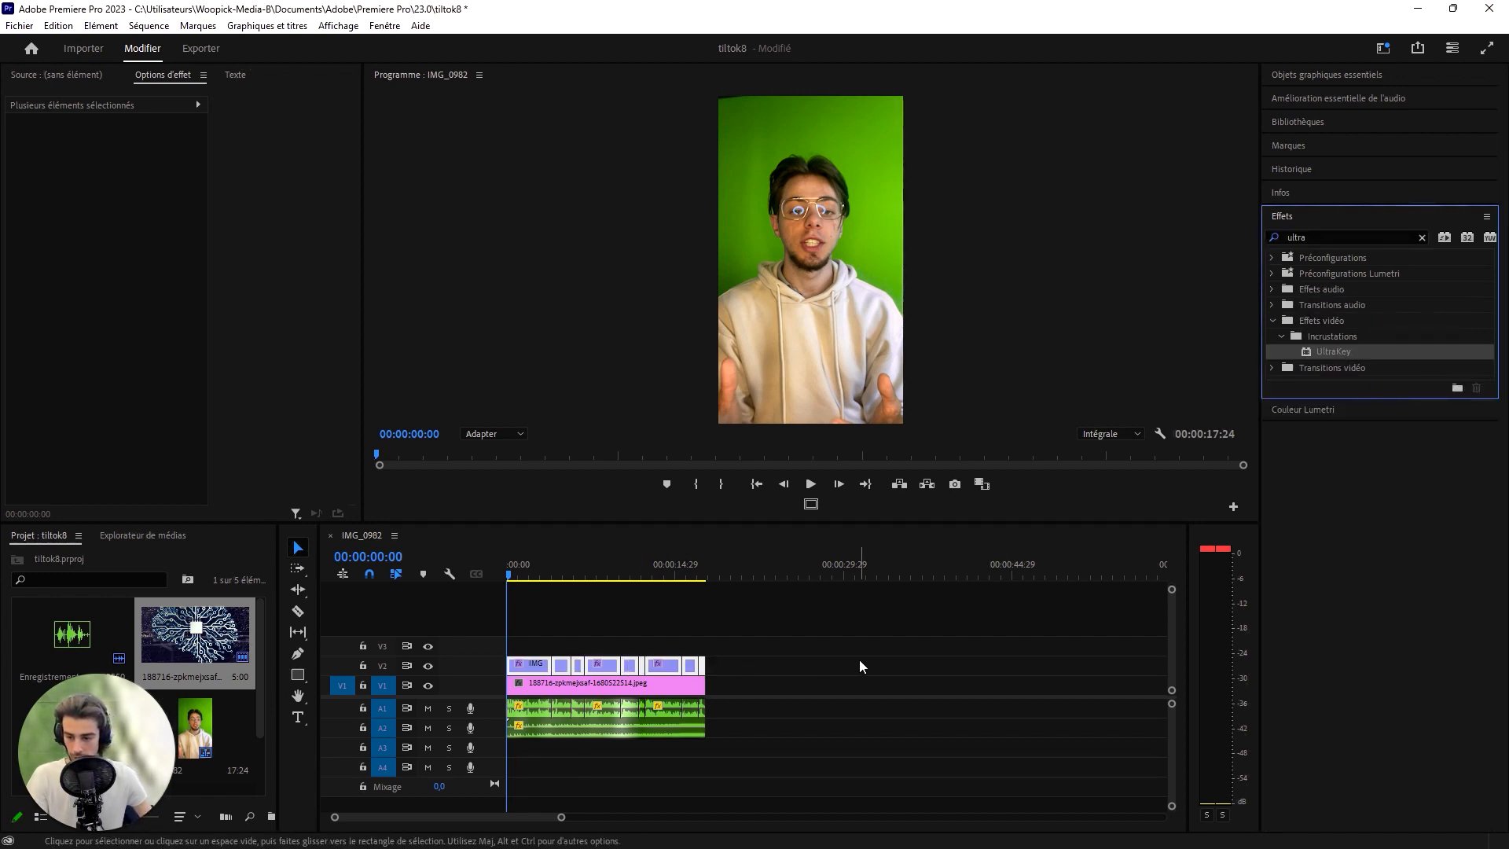
- Key out the first V2 clip's green background by sampling the green beside the speaker's head as UltraKey's key colour
{"action": "left_click", "coordinate": [538, 662]}
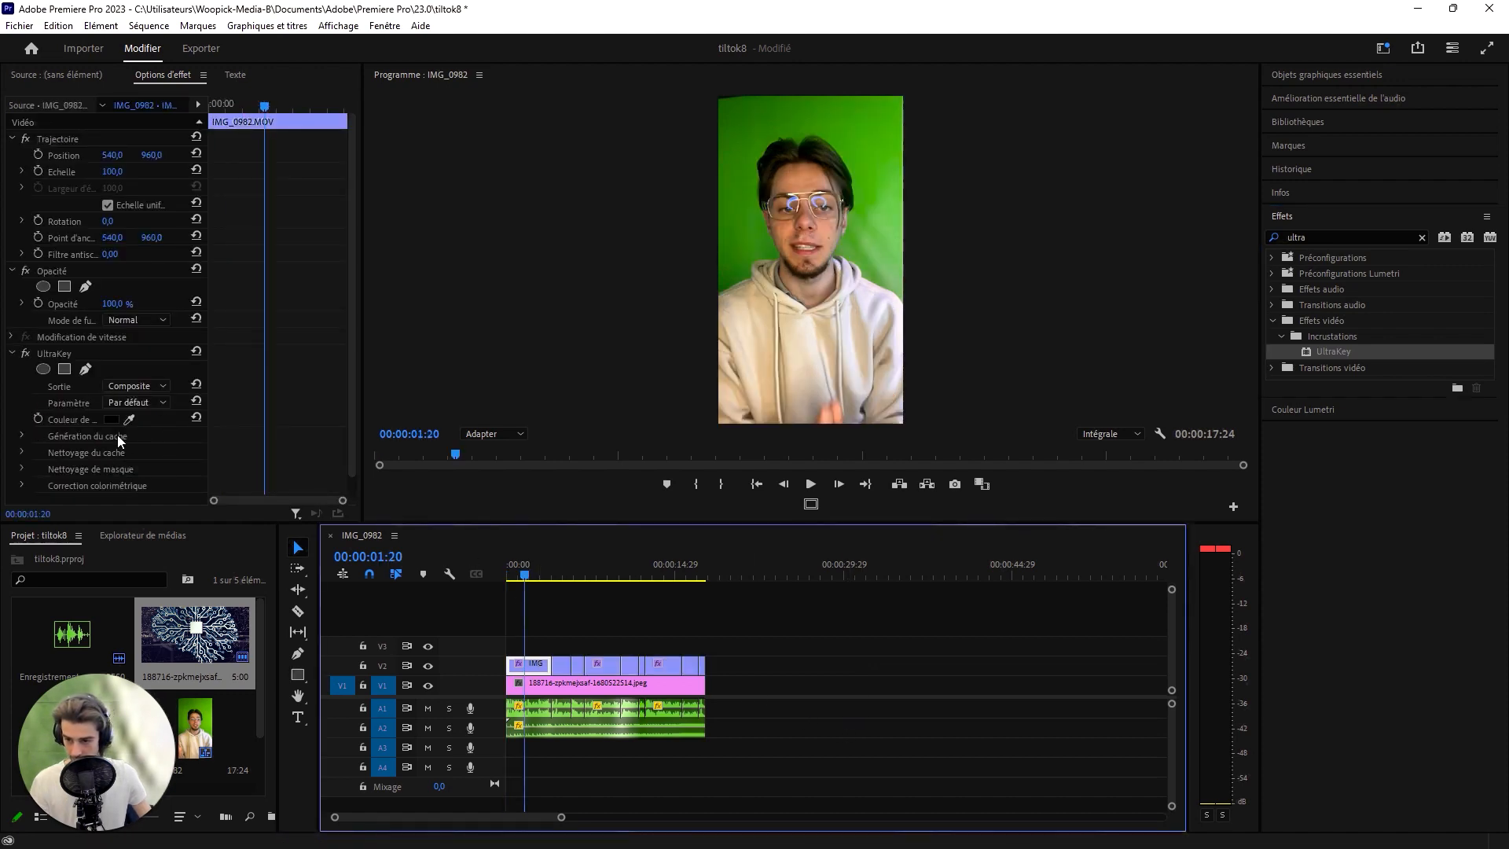
{"action": "left_click_drag", "start_coordinate": [130, 421], "coordinate": [131, 415]}
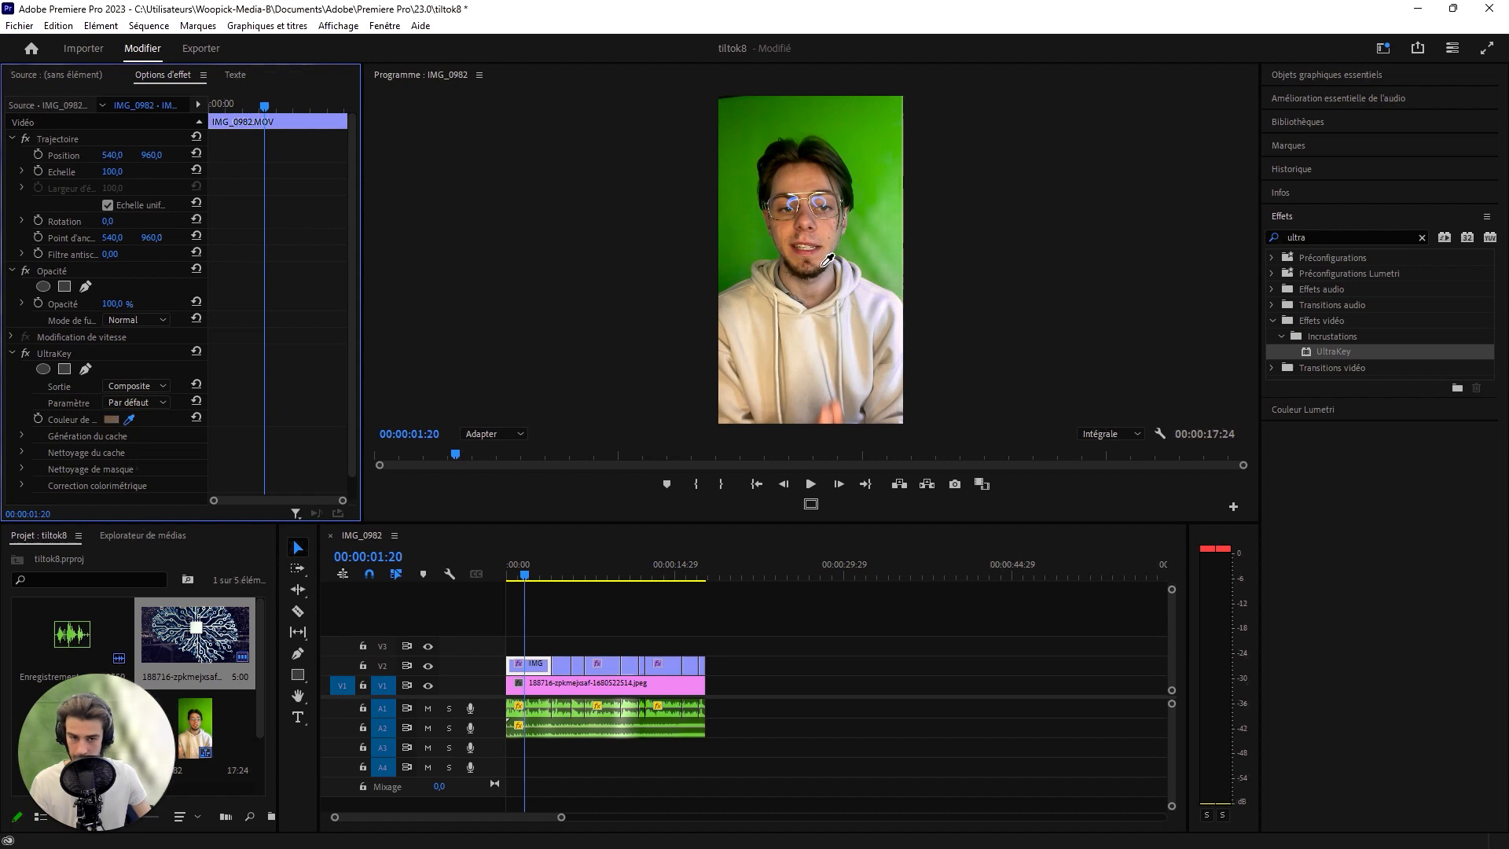
{"action": "left_click", "coordinate": [873, 131]}
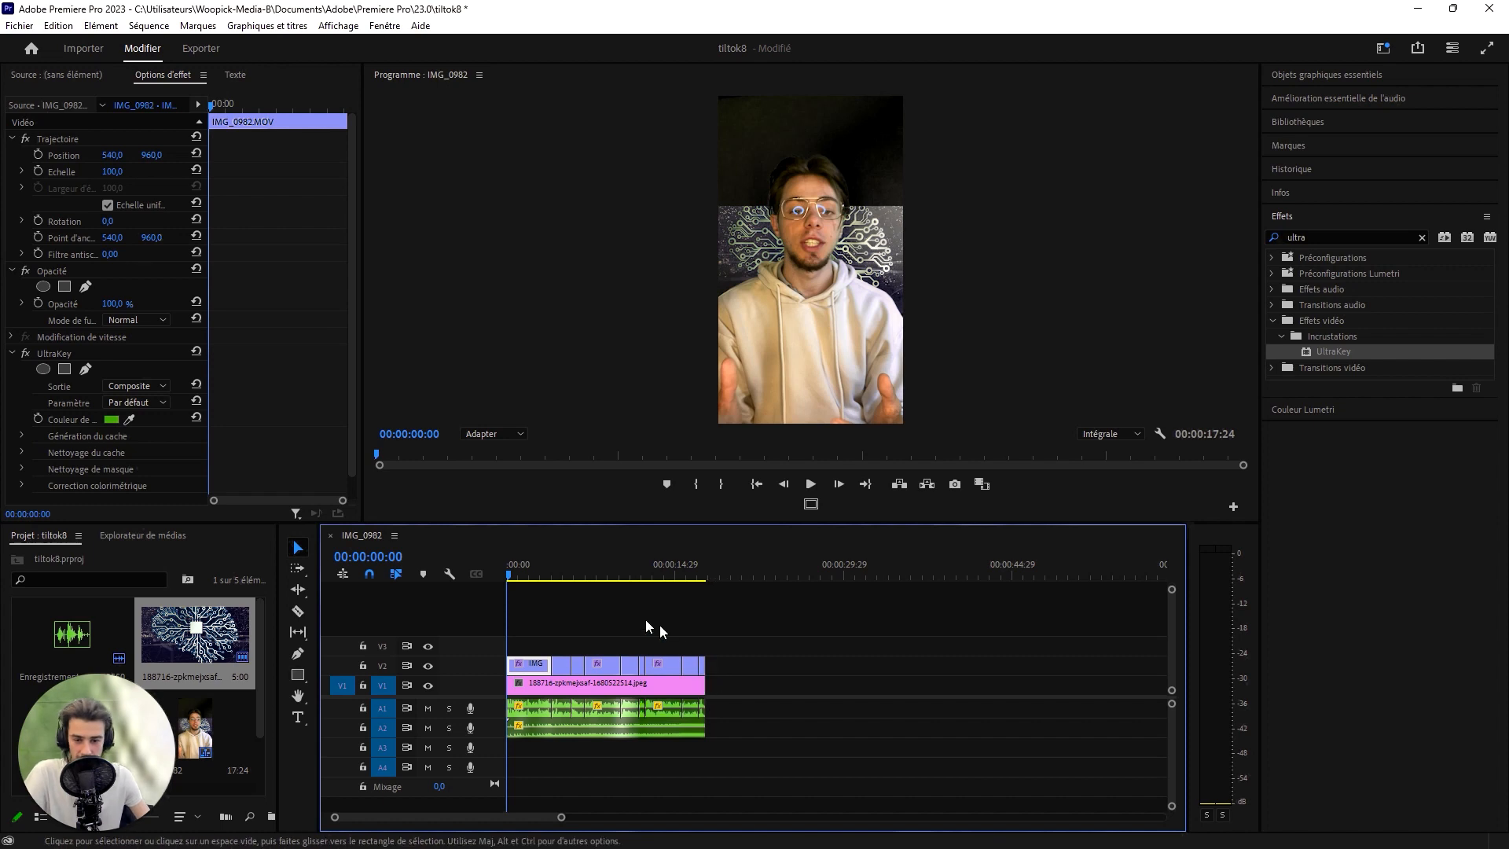
- Set the scale of the 188716 circuit image on V1 to 340 so it fills the vertical frame
{"action": "left_click", "coordinate": [593, 682]}
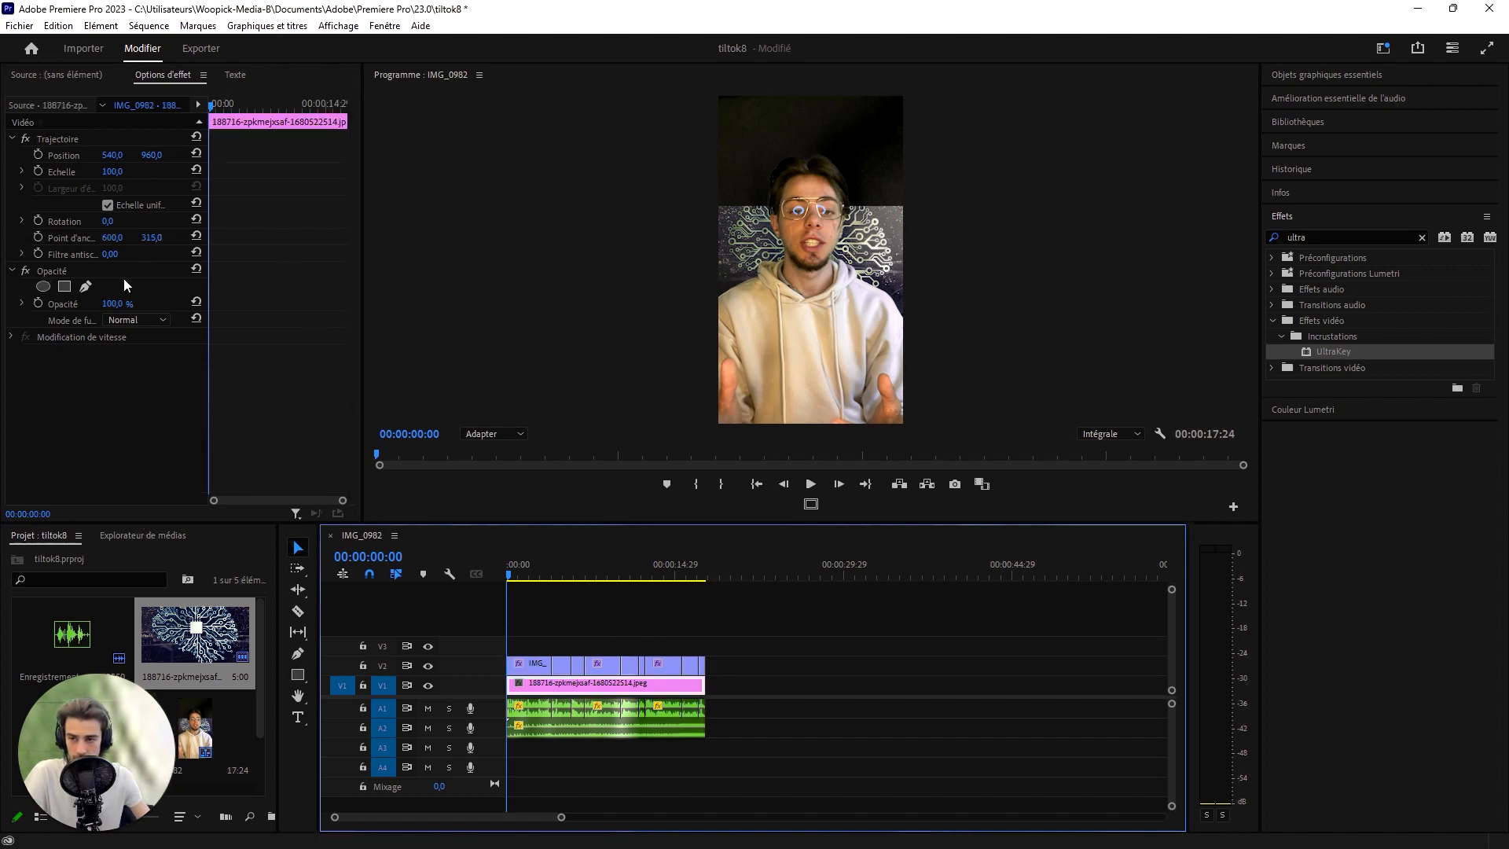
{"action": "left_click", "coordinate": [96, 171]}
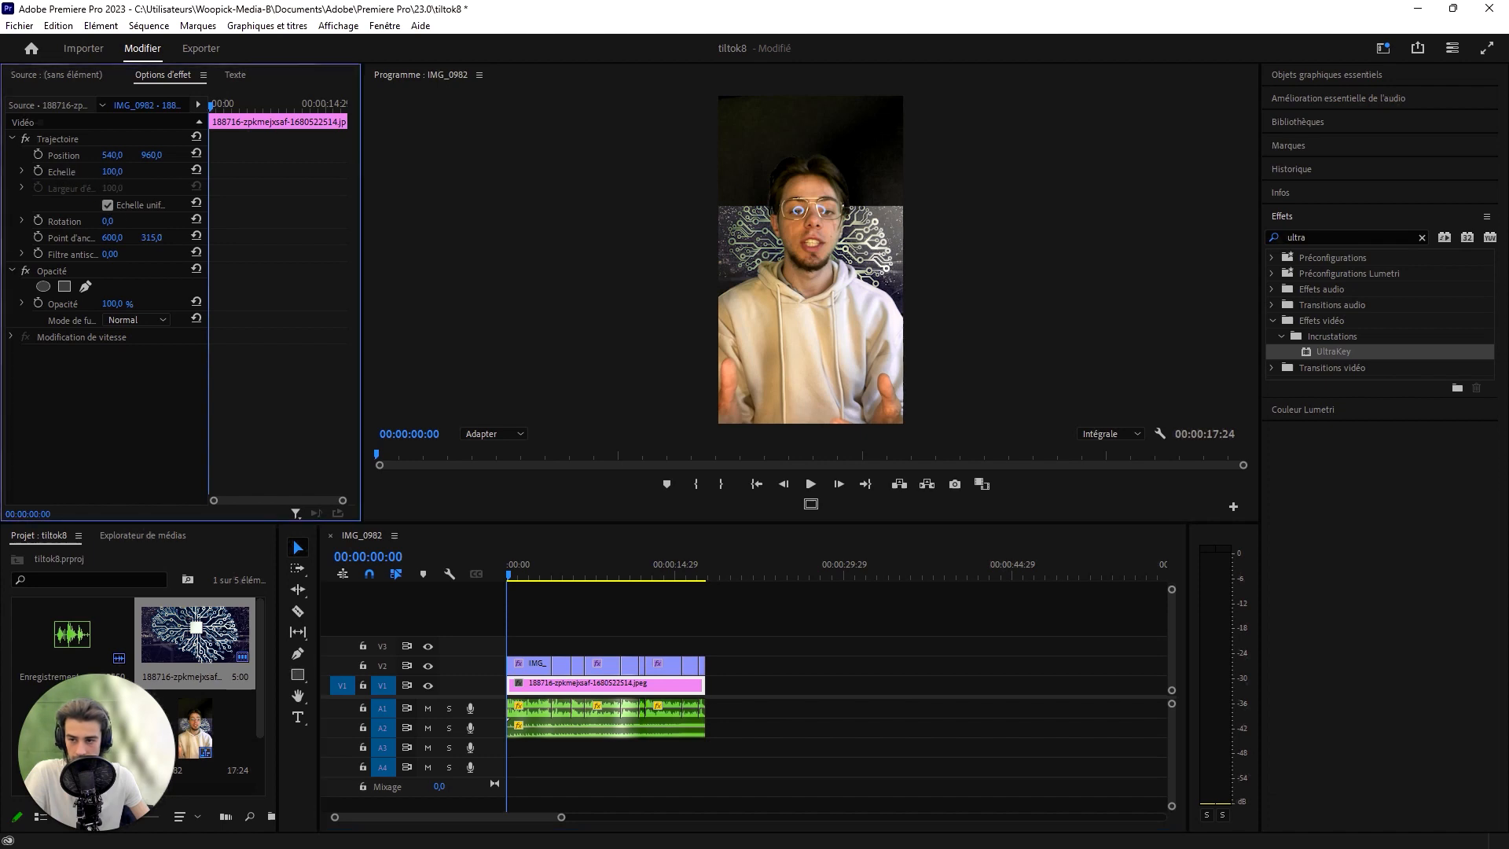
{"action": "left_click_drag", "start_coordinate": [110, 172], "coordinate": [456, 171]}
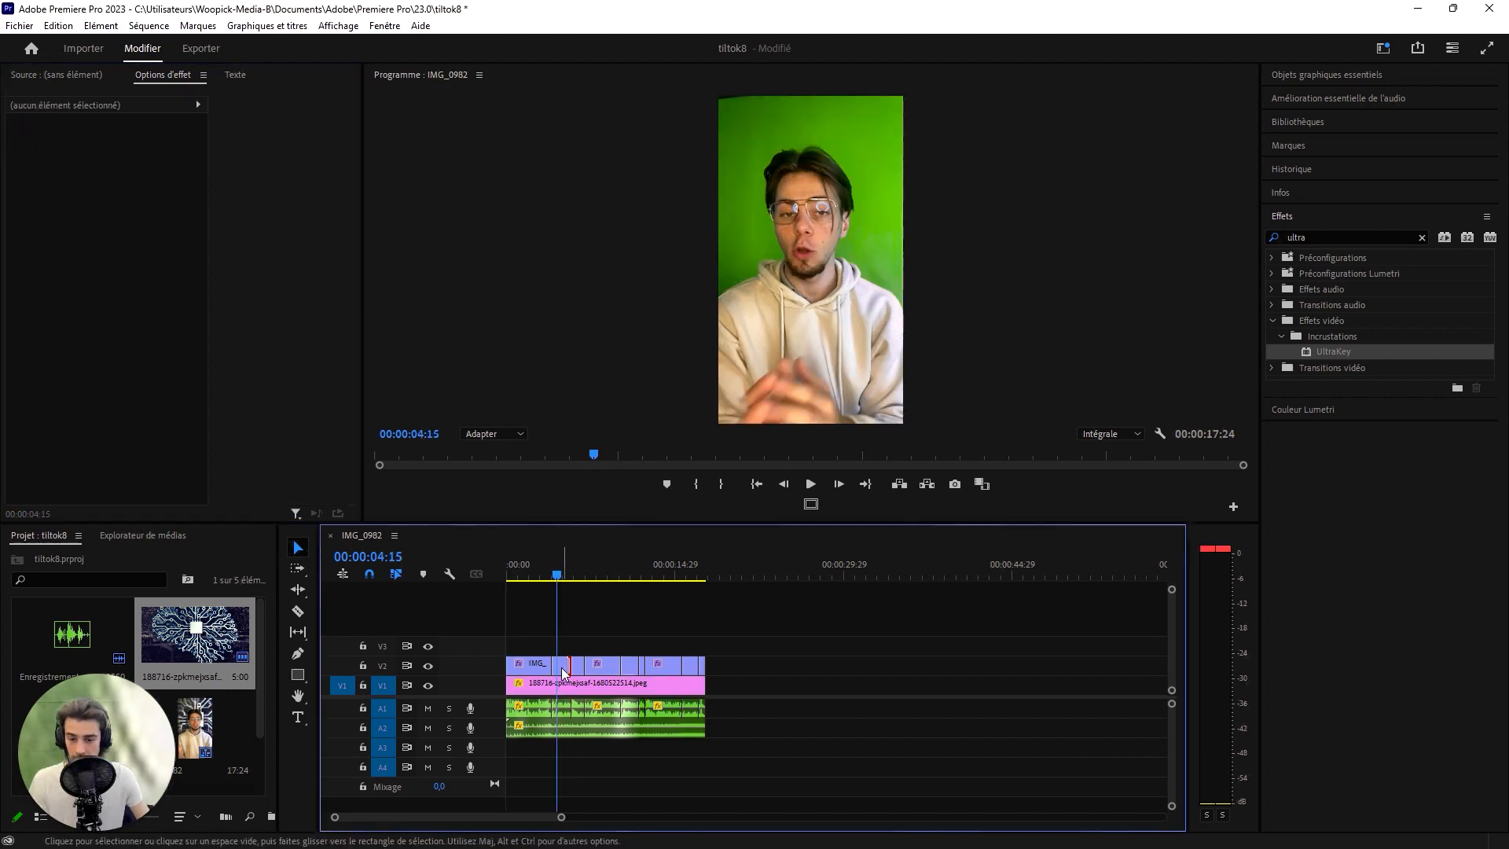
- Return the playhead to the sequence start and look through the imported media in the project
{"action": "left_click", "coordinate": [562, 668]}
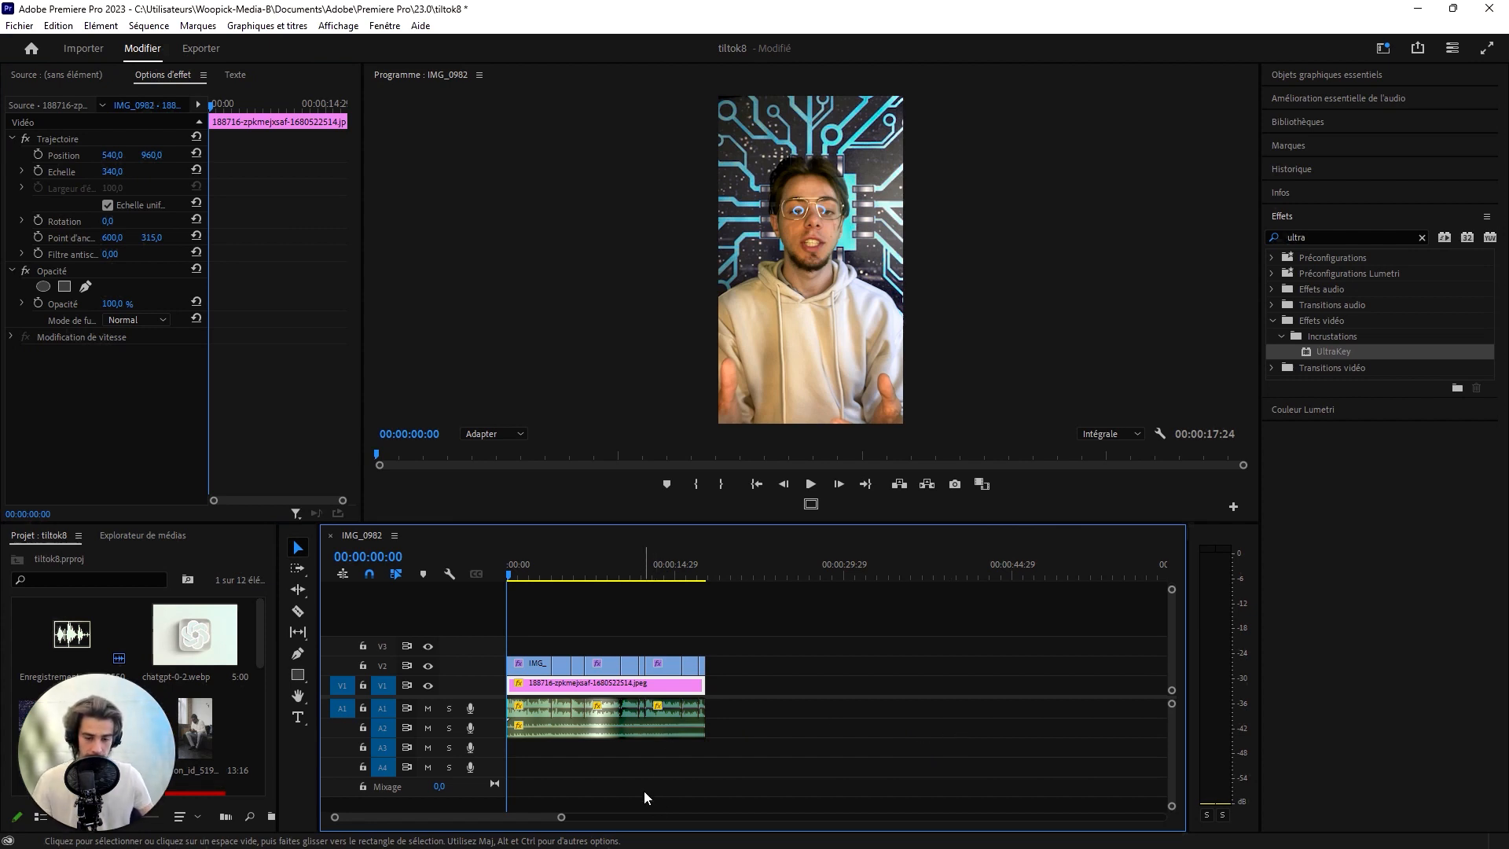
{"action": "left_click_drag", "start_coordinate": [507, 573], "coordinate": [463, 585]}
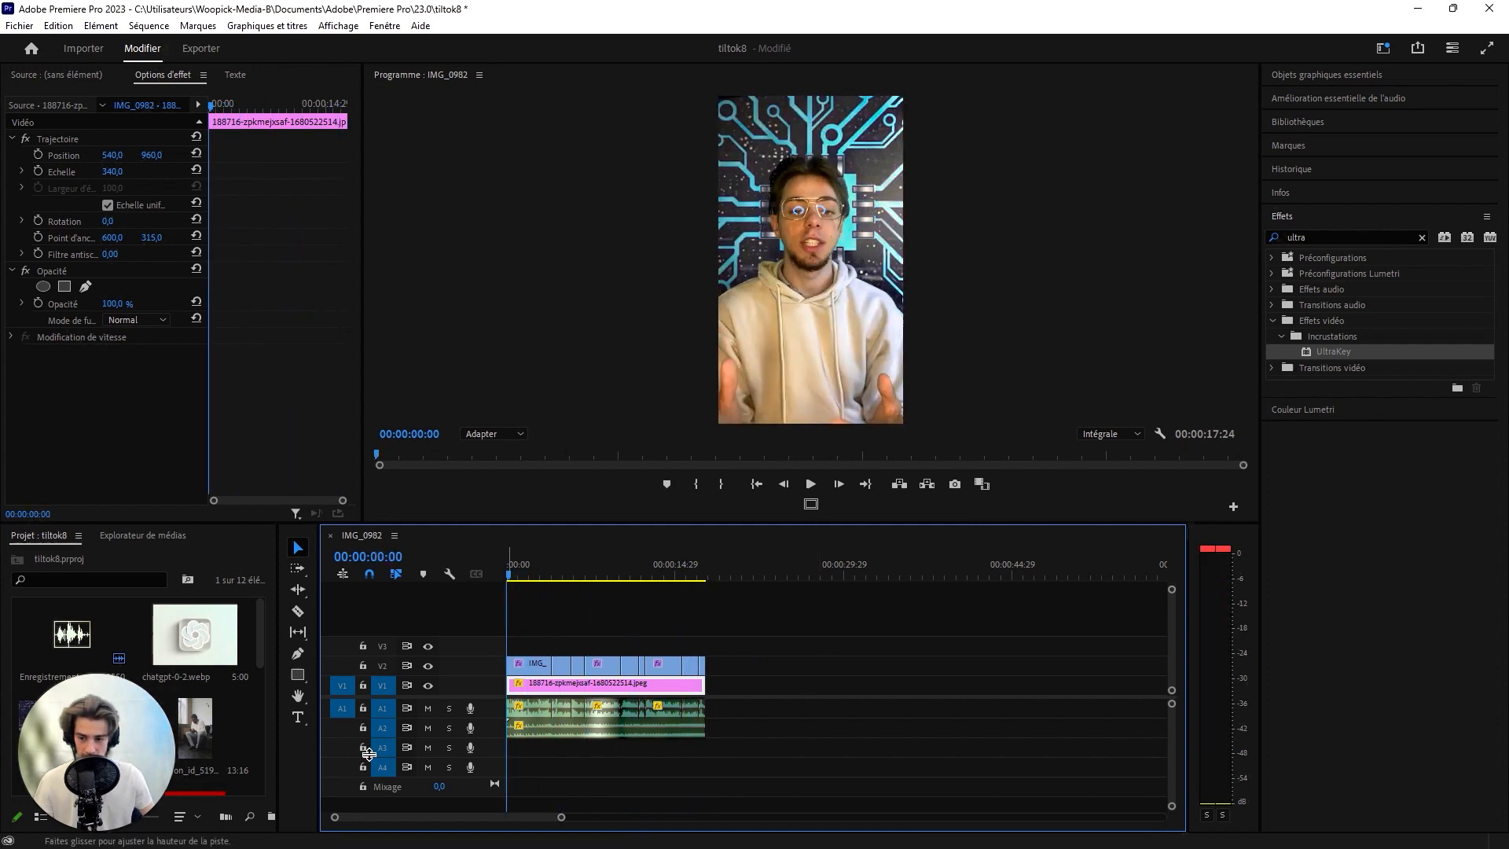
{"action": "left_click_drag", "start_coordinate": [99, 799], "coordinate": [186, 465]}
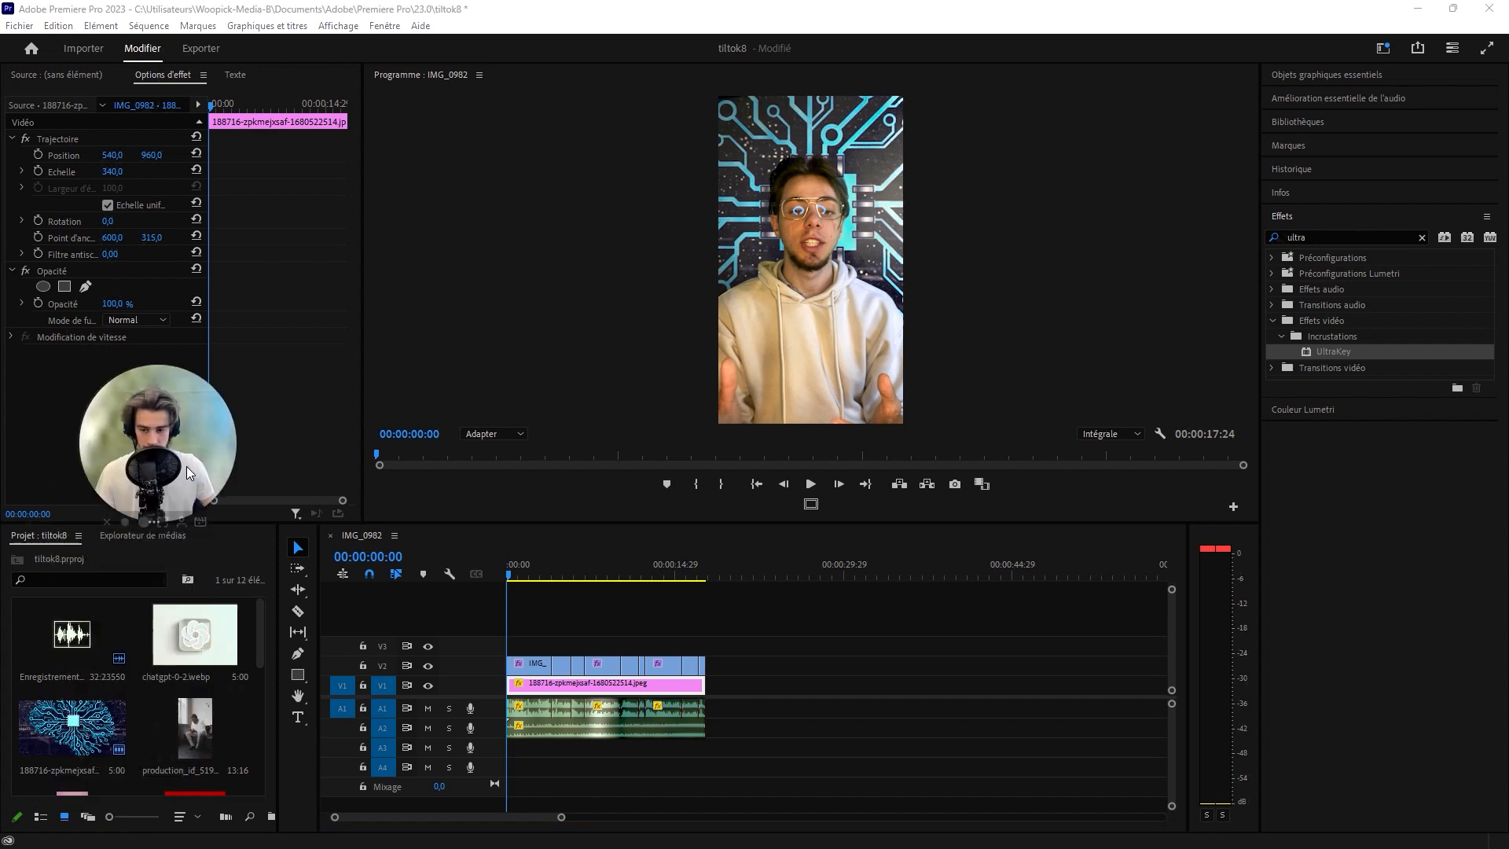
{"action": "scroll", "coordinate": [186, 741], "scroll_direction": "down", "scroll_amount": 5}
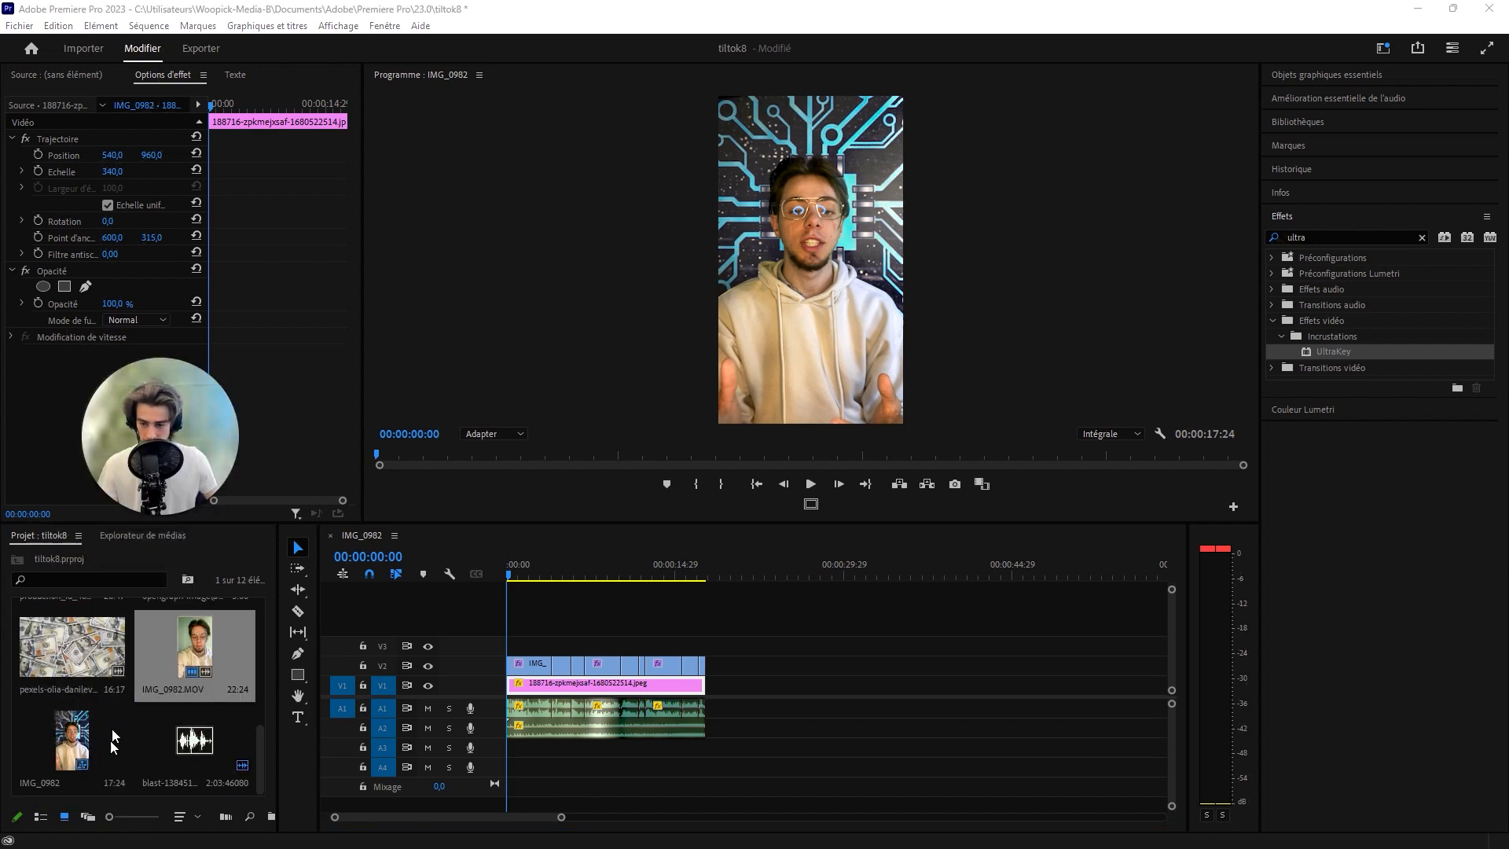
{"action": "scroll", "coordinate": [157, 747], "scroll_direction": "up", "scroll_amount": 8}
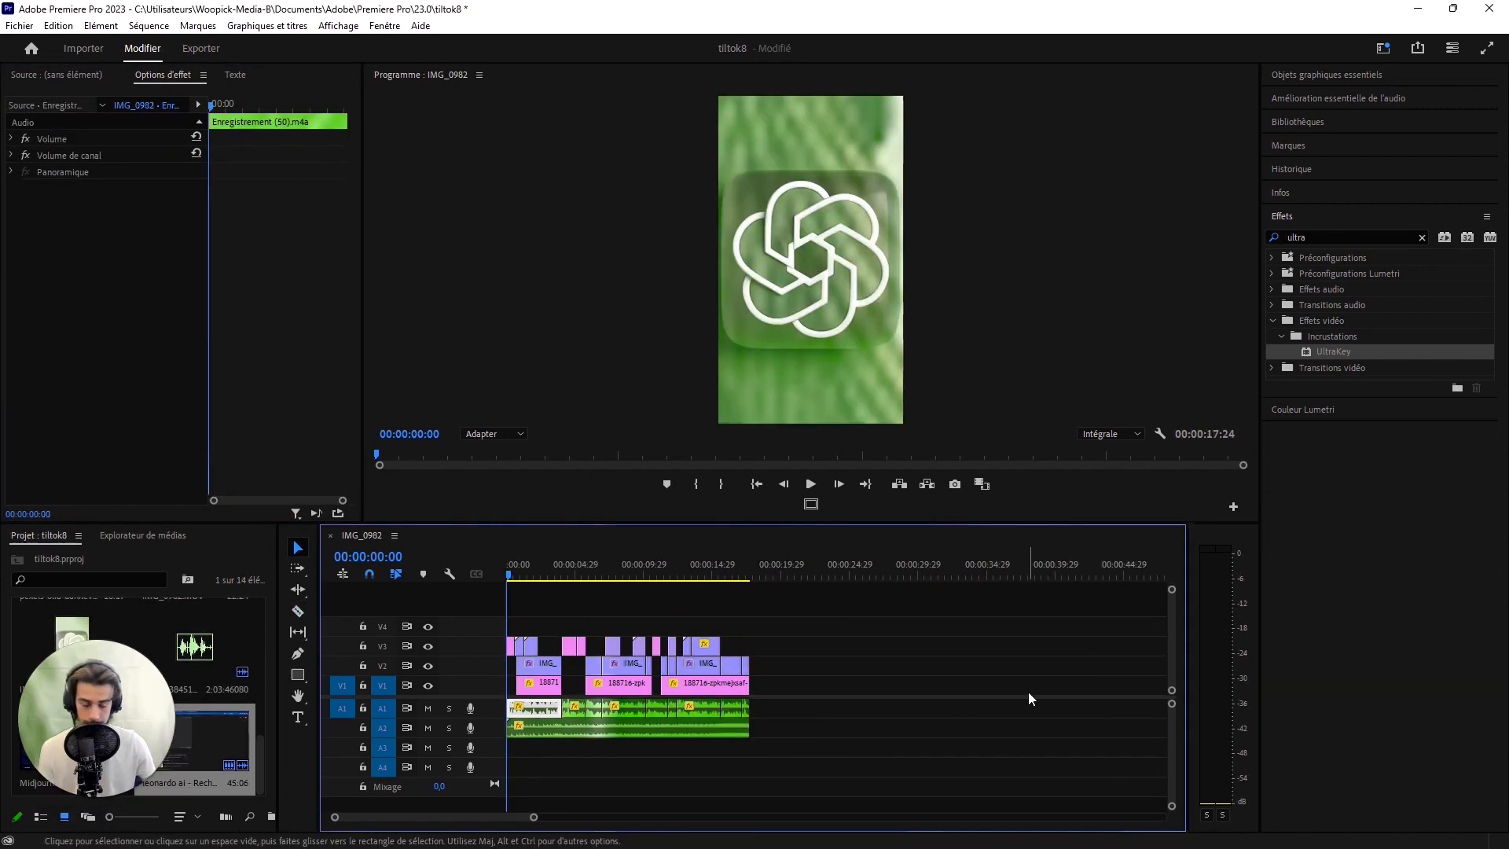
- Review the overlay clips on V3 across the whole sequence up to its end and return the playhead to the start
{"action": "left_click_drag", "start_coordinate": [534, 817], "coordinate": [474, 816]}
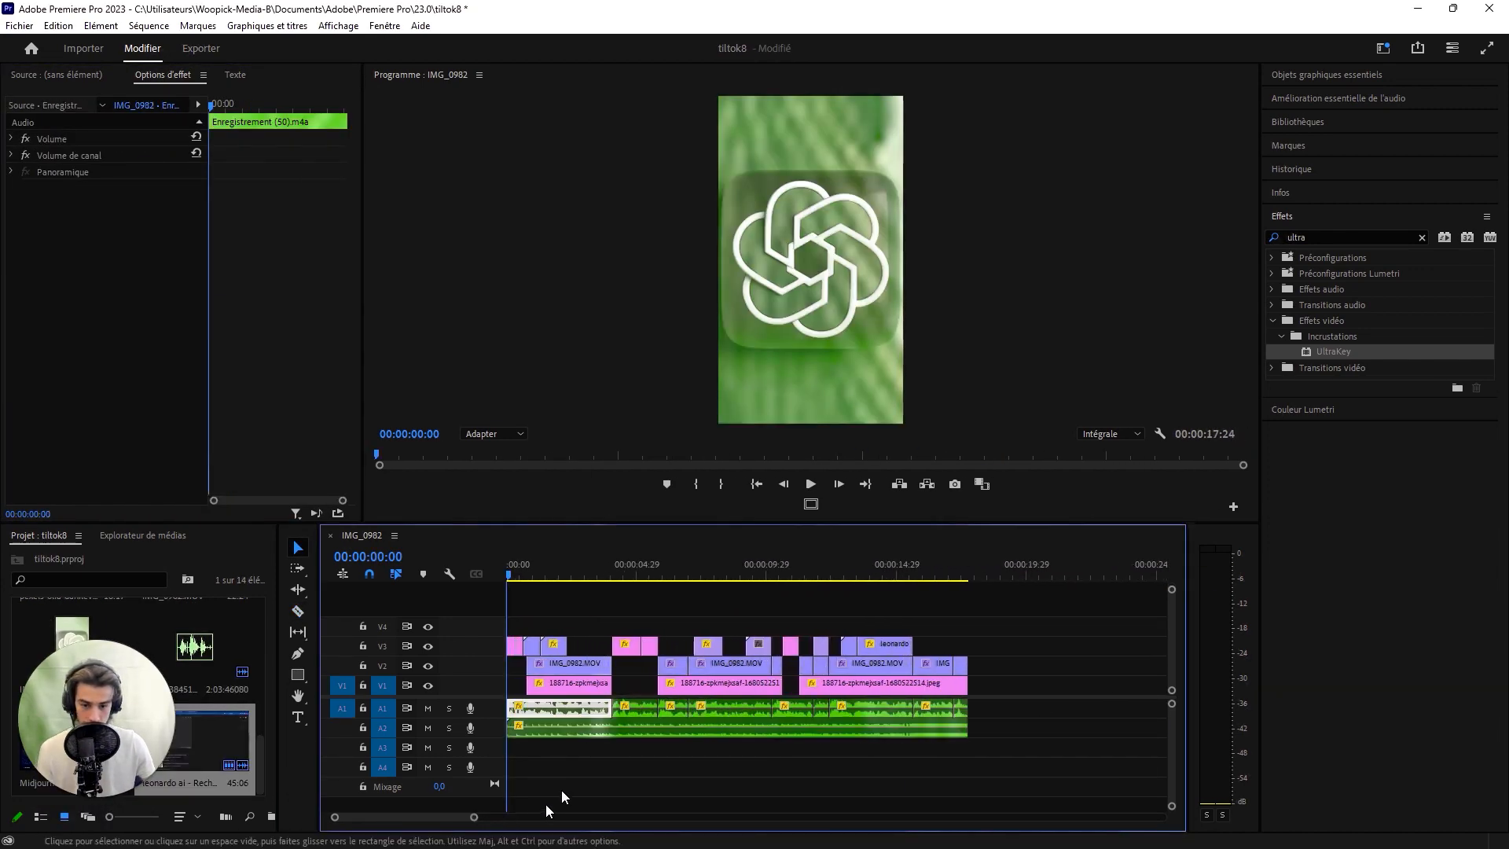
{"action": "left_click_drag", "start_coordinate": [516, 608], "coordinate": [938, 641]}
{"action": "left_click", "coordinate": [960, 787]}
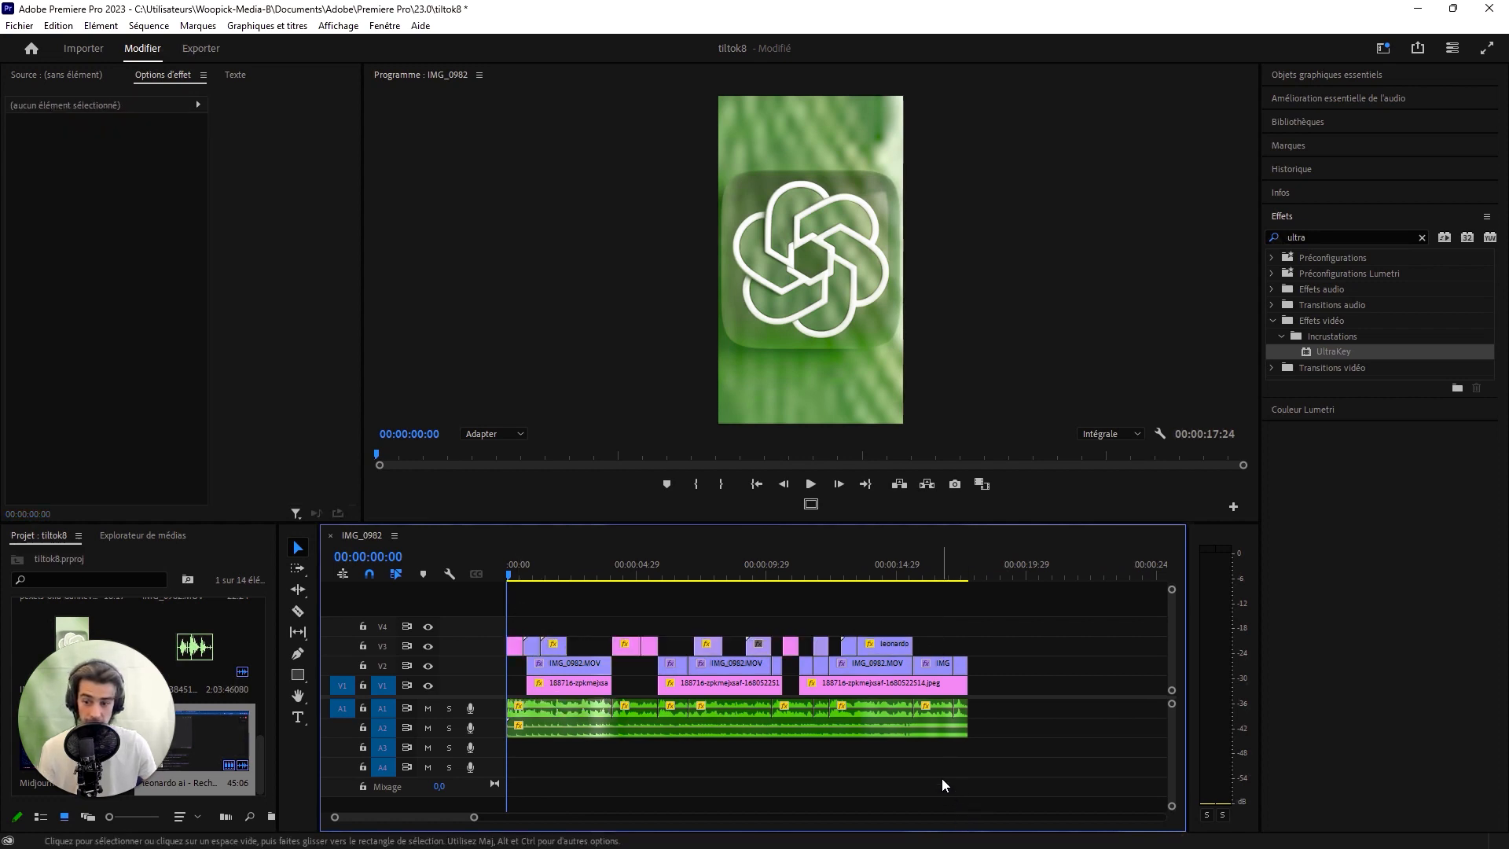
{"action": "key", "text": "End"}
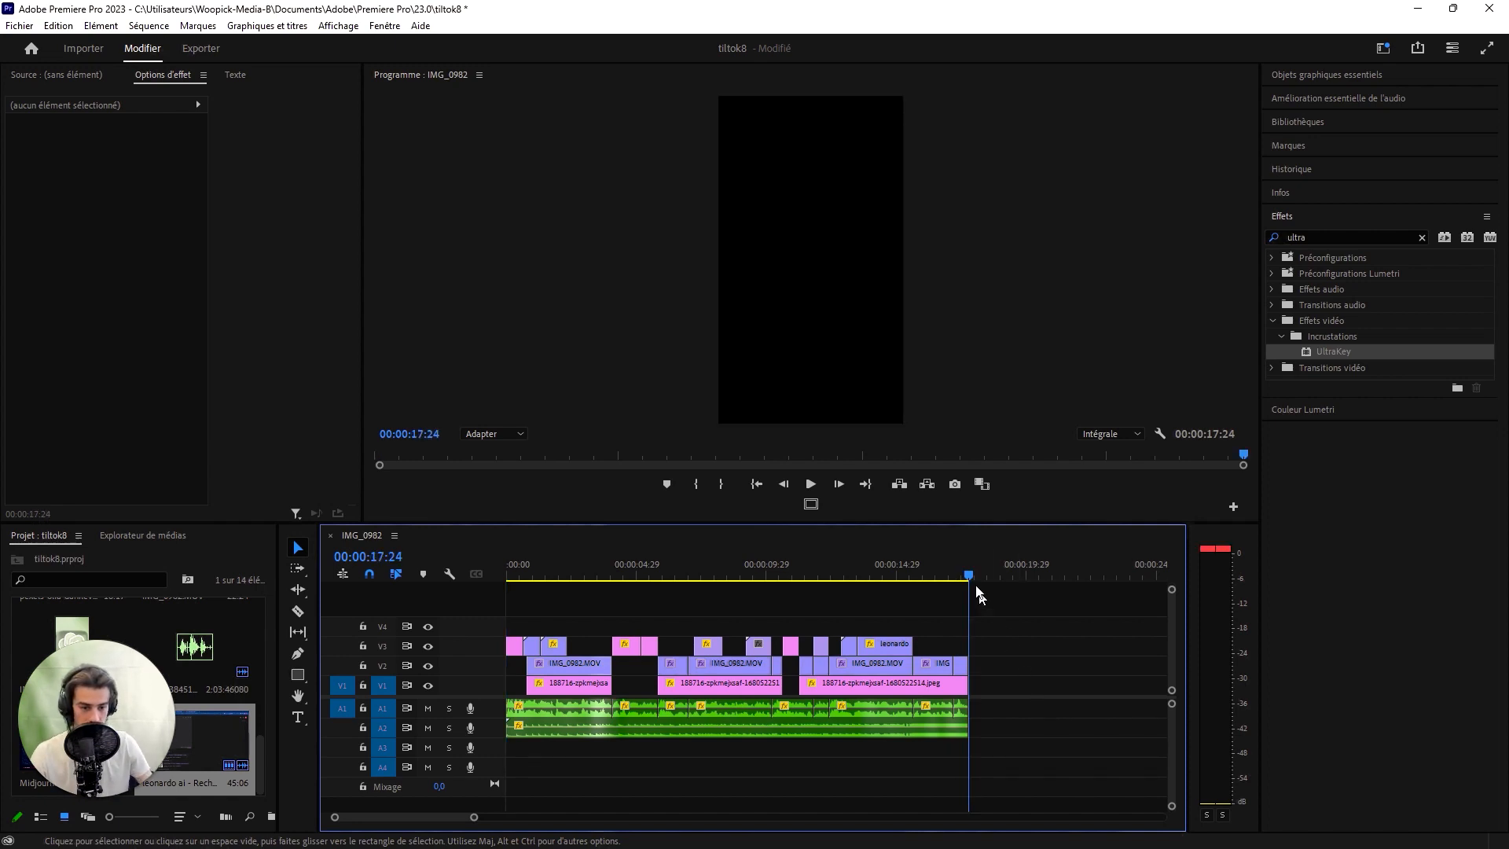
{"action": "left_click_drag", "start_coordinate": [970, 576], "coordinate": [418, 586]}
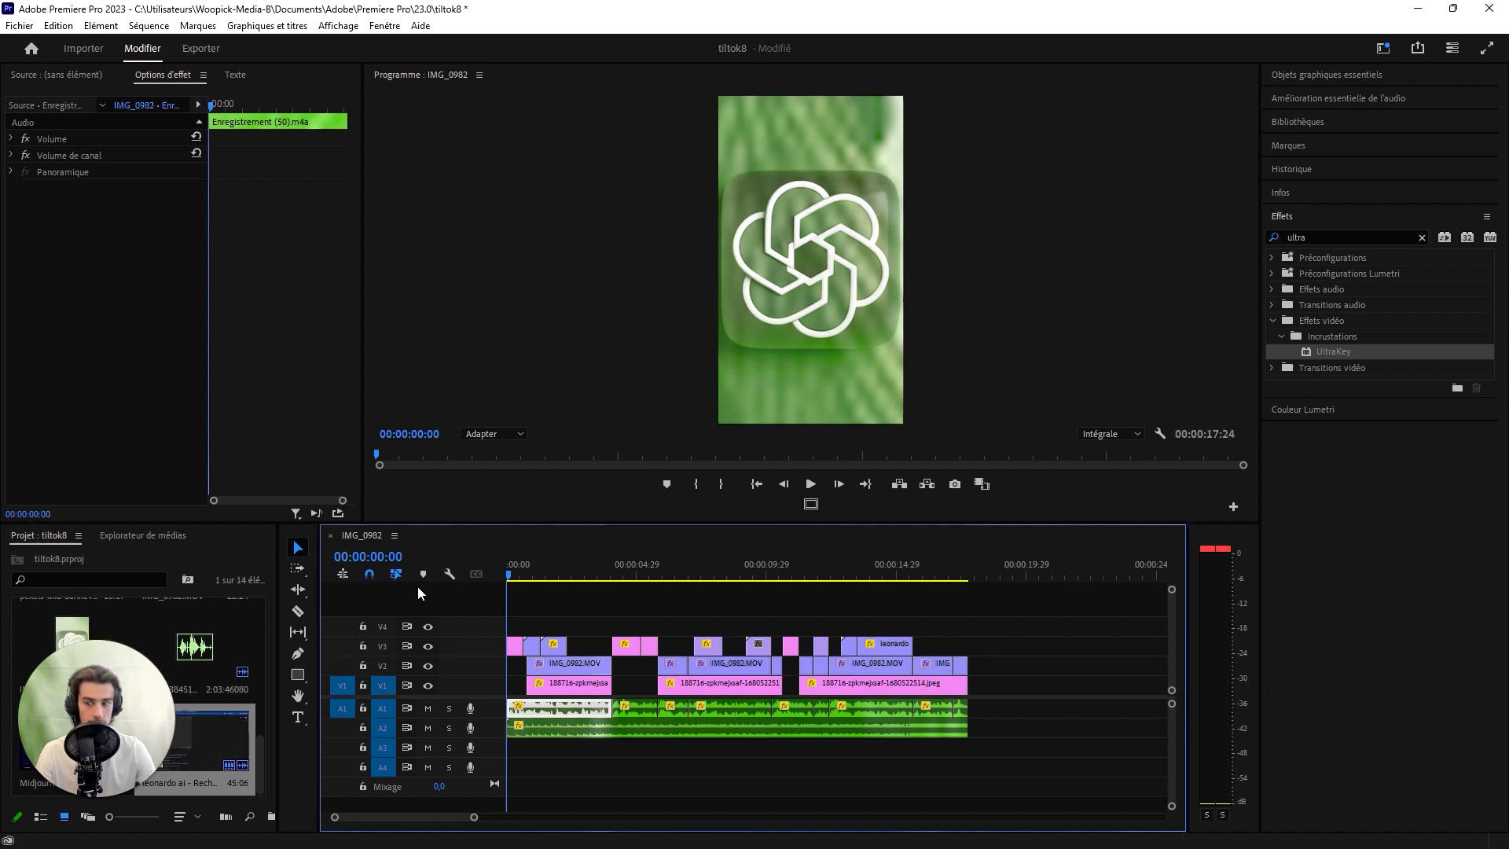
- Open the media export for the edited IMG_0982 sequence
{"action": "left_click", "coordinate": [24, 26]}
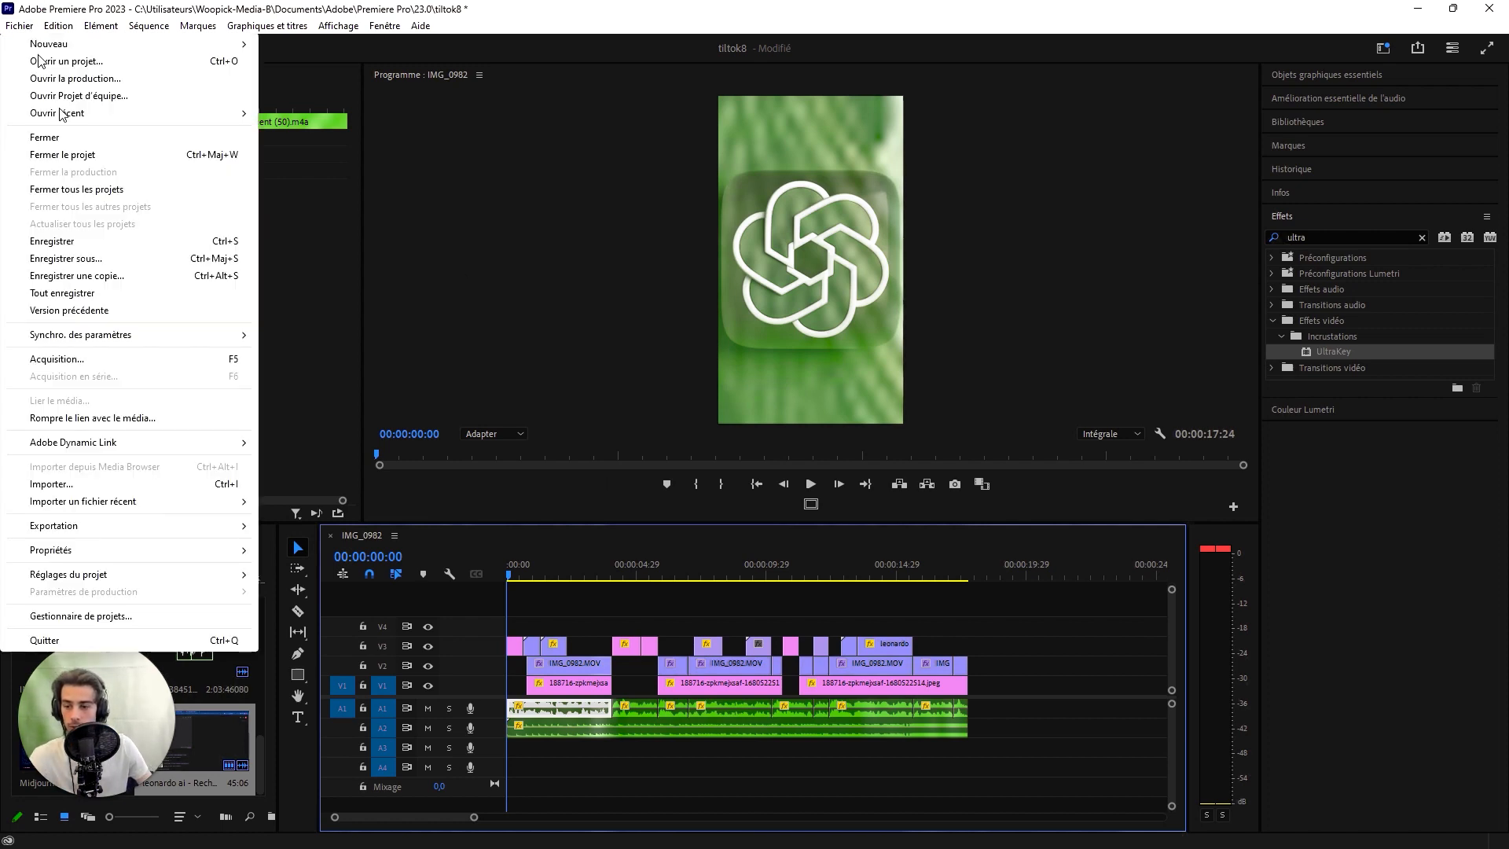
{"action": "mouse_move", "coordinate": [192, 528]}
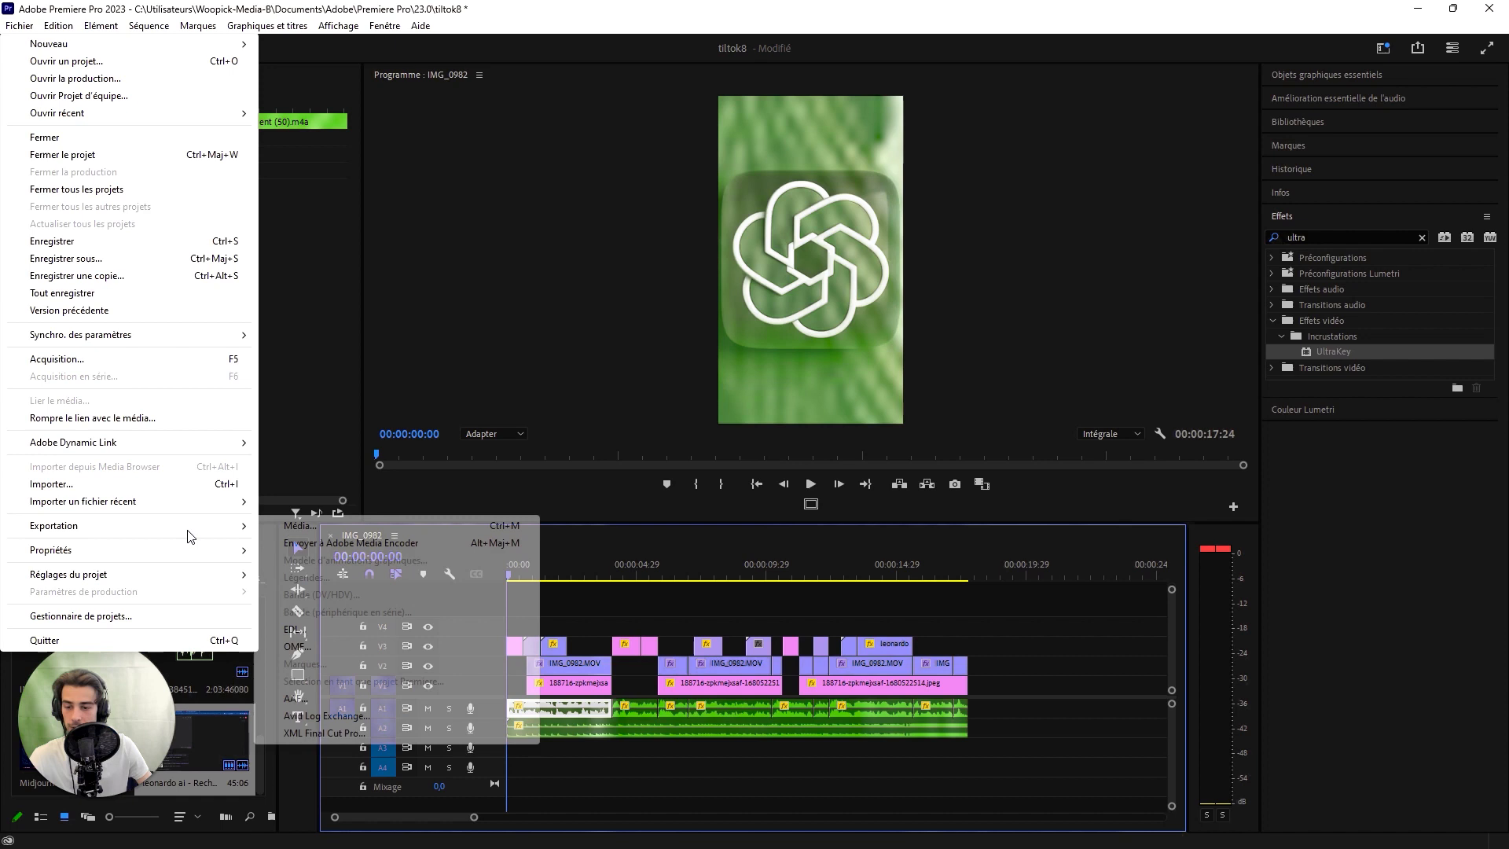
{"action": "left_click", "coordinate": [292, 531]}
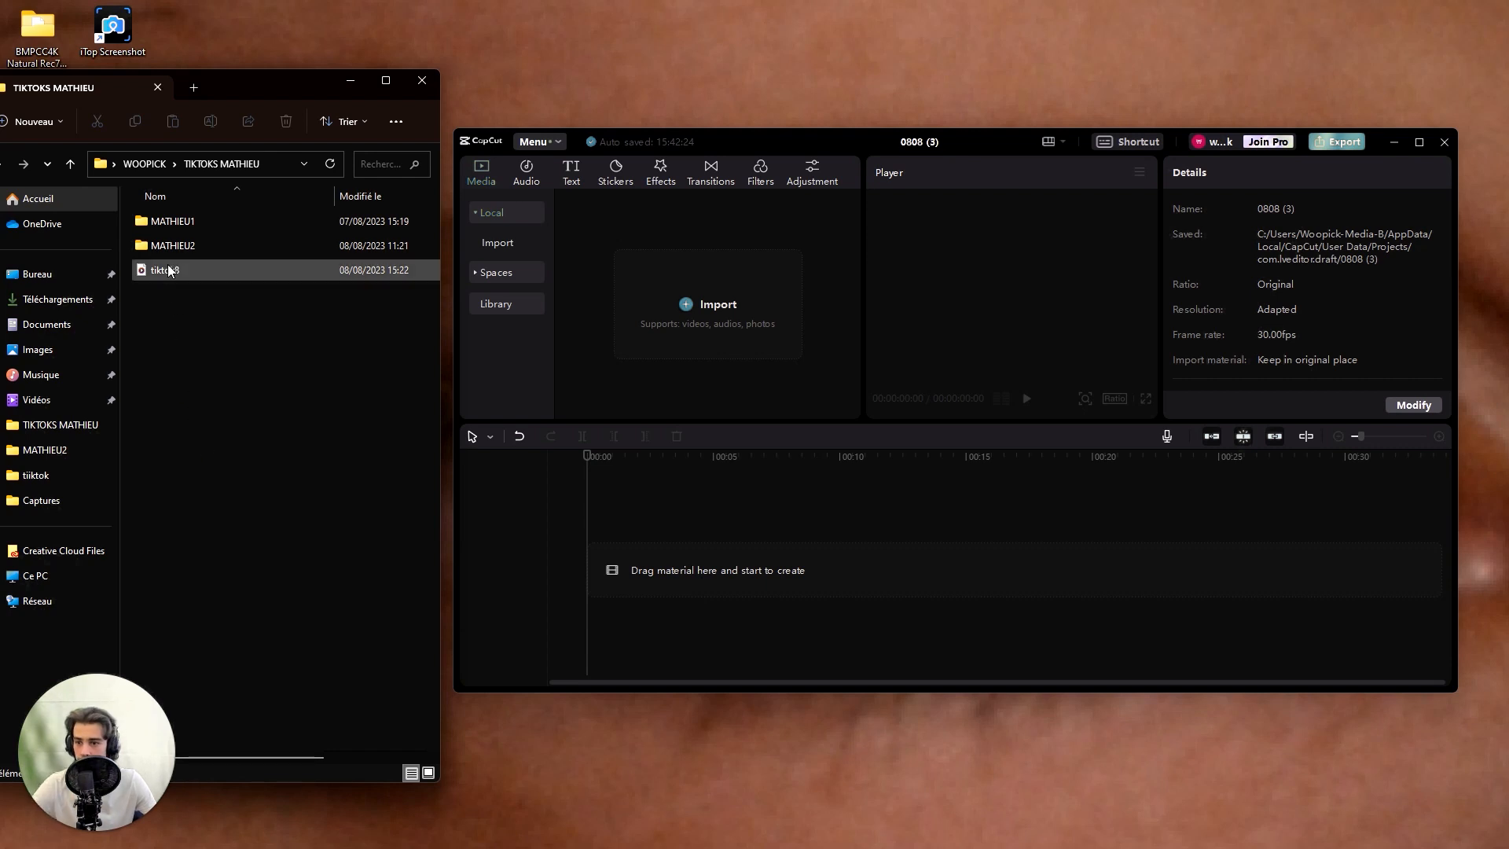
- Switch to CapCut, import the exported tiktok8 video from the TIKTOKS MATHIEU folder and place it at the timeline start
{"action": "left_click_drag", "start_coordinate": [168, 270], "coordinate": [668, 324]}
{"action": "left_click", "coordinate": [1420, 142]}
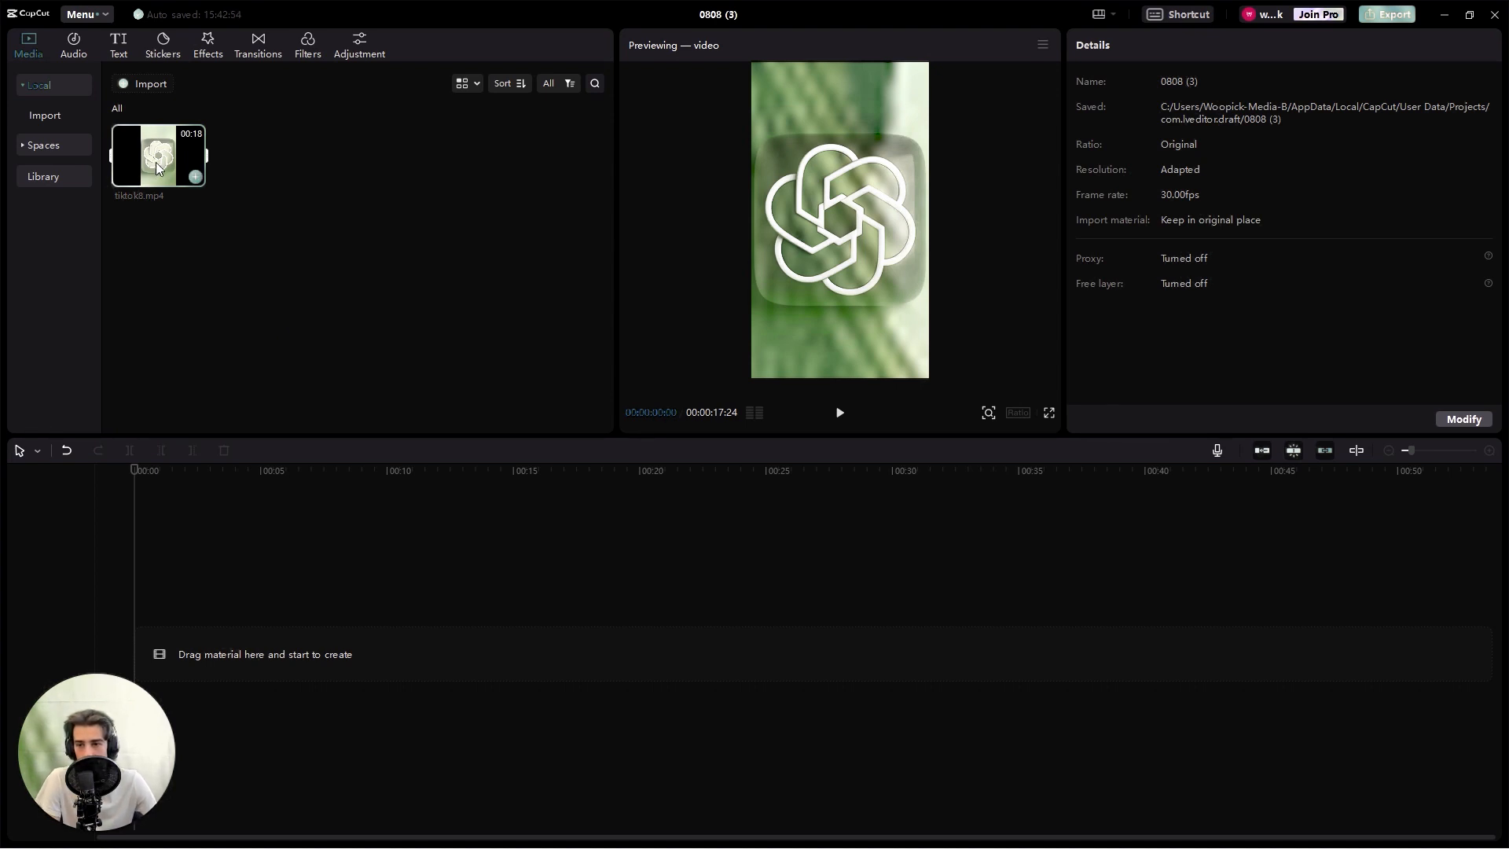
{"action": "left_click_drag", "start_coordinate": [192, 173], "coordinate": [202, 662]}
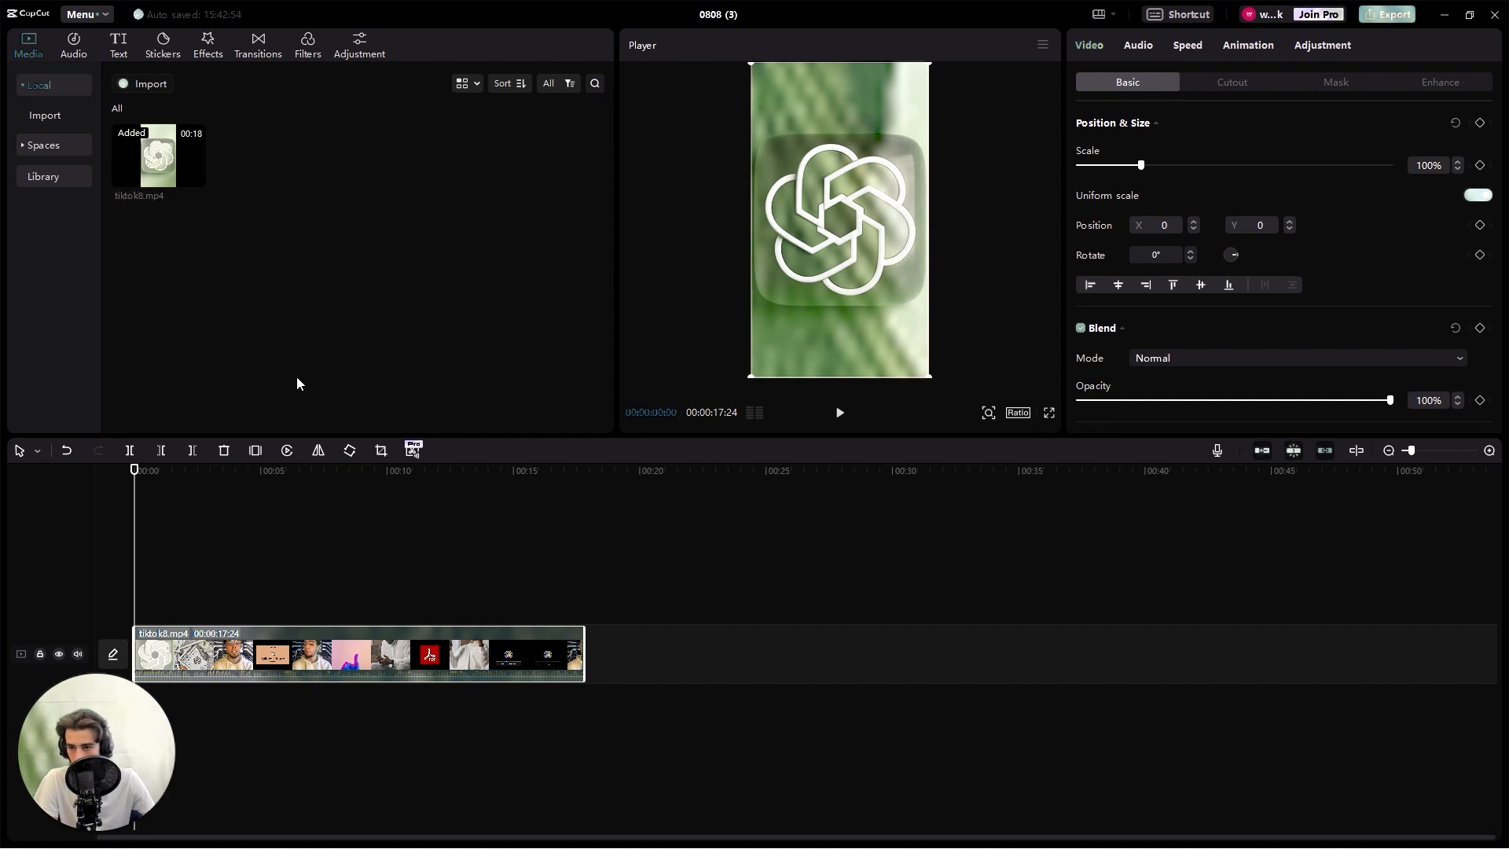
- Generate French auto captions for the tiktok8 video and set their font to THEBOLDFONT
{"action": "left_click", "coordinate": [119, 47]}
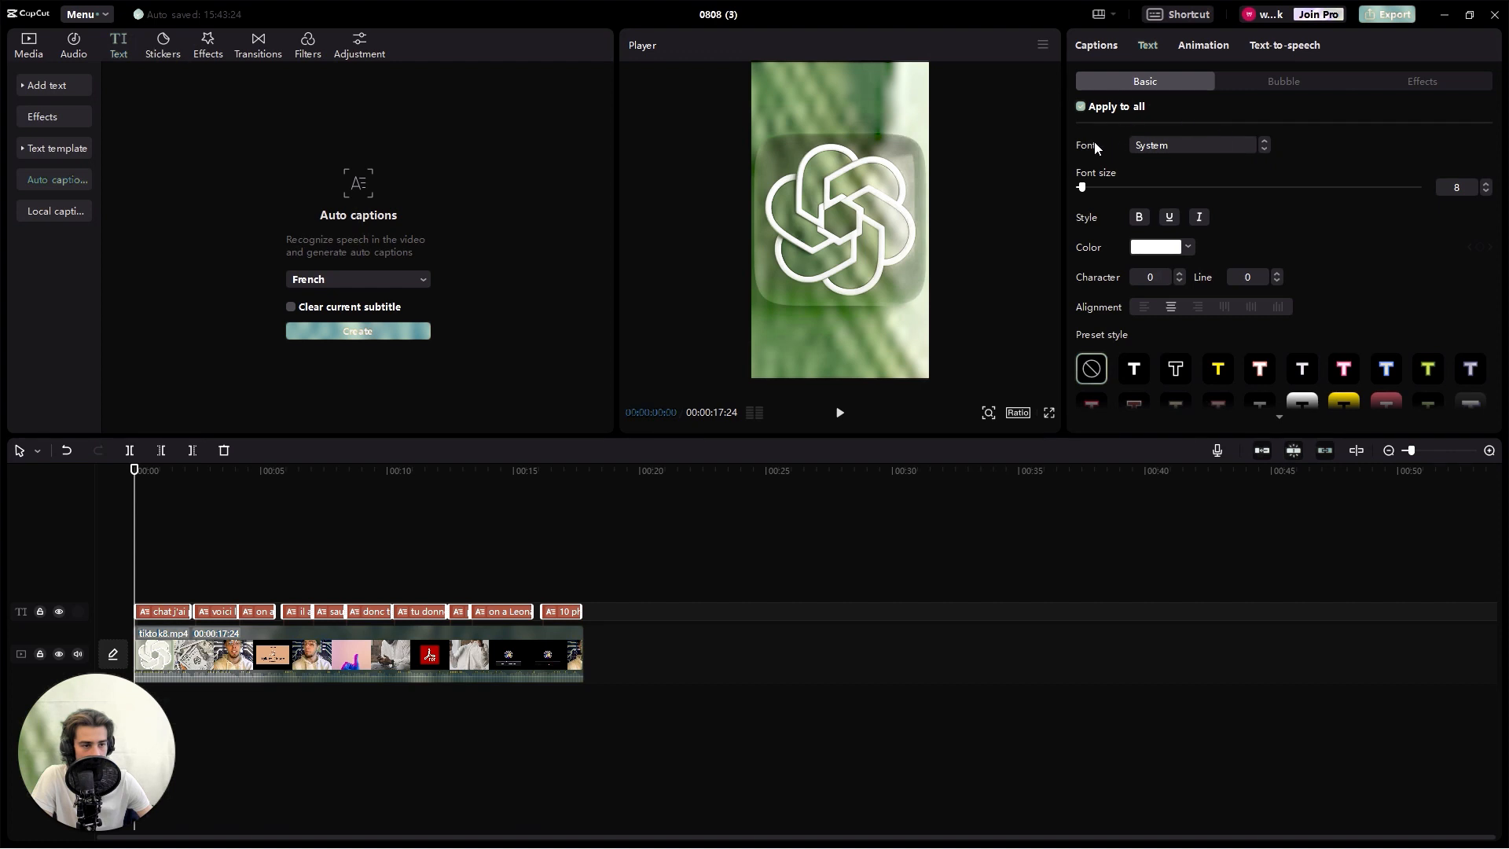
{"action": "left_click", "coordinate": [1264, 148]}
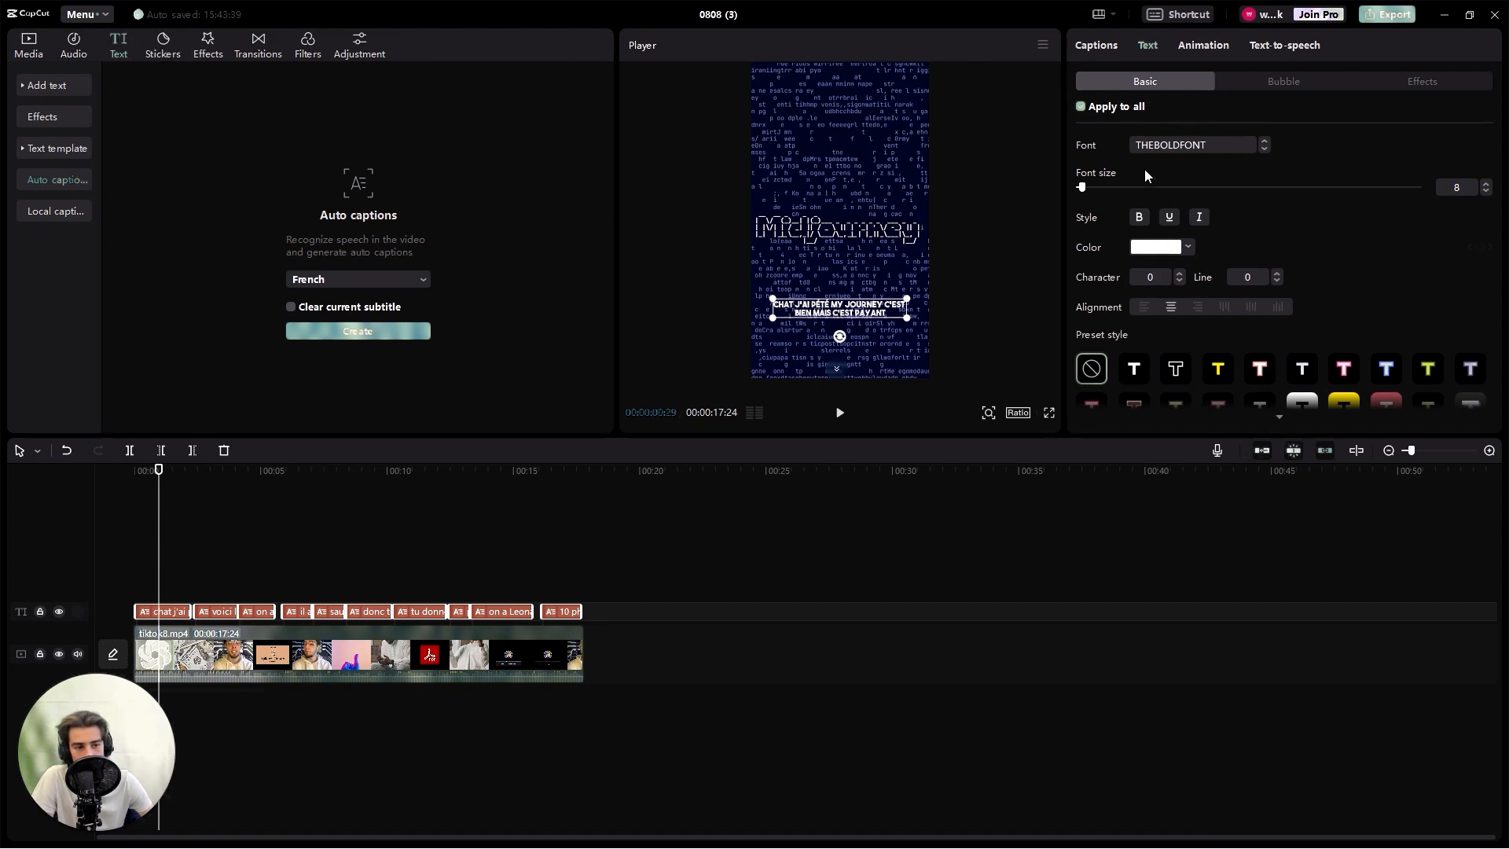
- Set the font size of all captions to 15
{"action": "left_click", "coordinate": [1486, 184]}
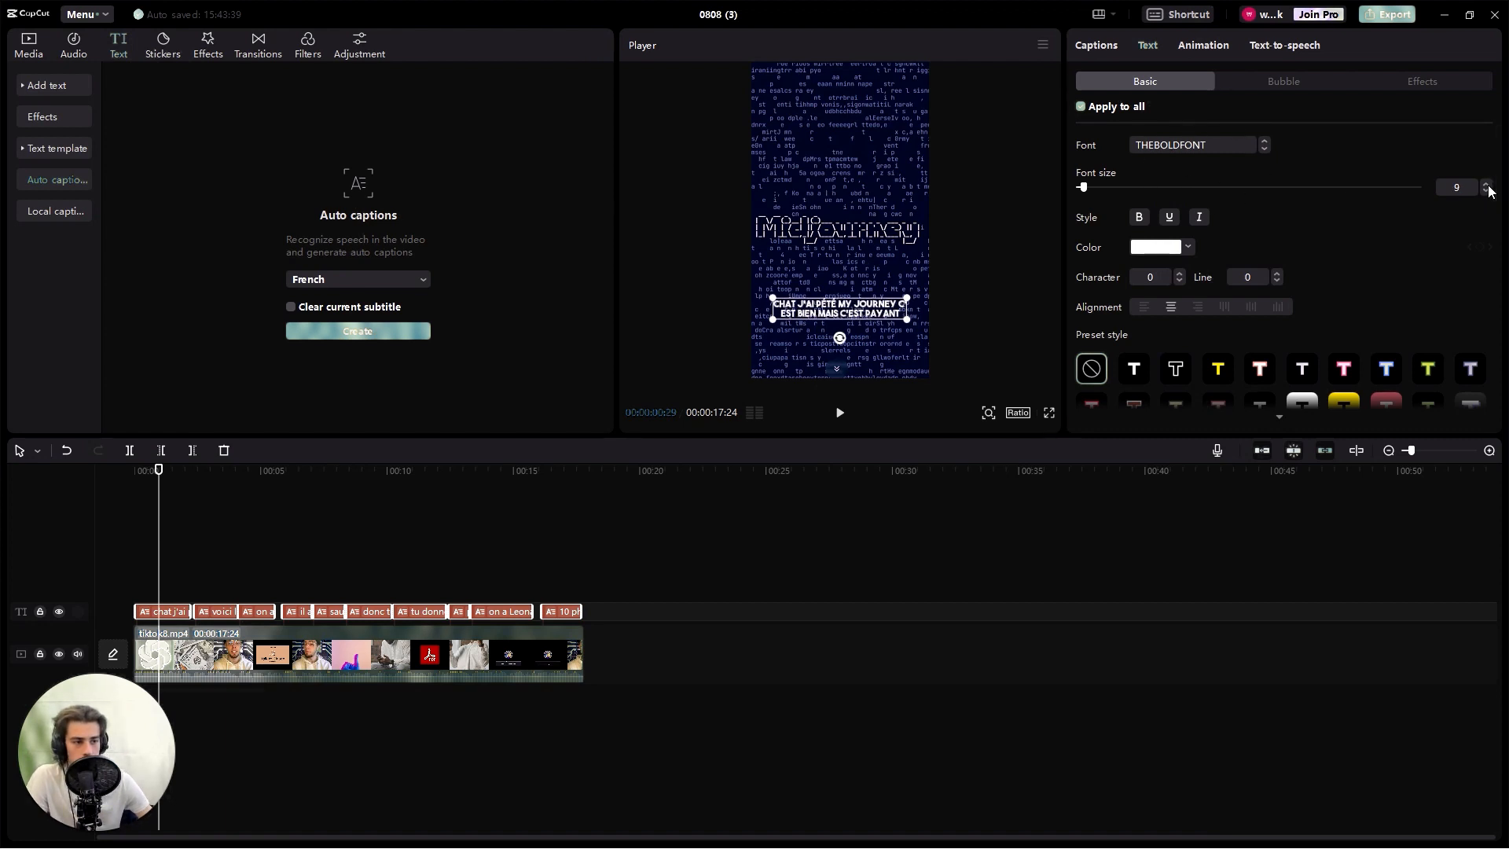
{"action": "left_click", "coordinate": [1487, 184]}
{"action": "left_click", "coordinate": [1487, 184]}
{"action": "left_click", "coordinate": [1487, 184]}
{"action": "left_click", "coordinate": [1486, 184]}
{"action": "left_click", "coordinate": [1487, 184]}
{"action": "left_click", "coordinate": [1487, 184]}
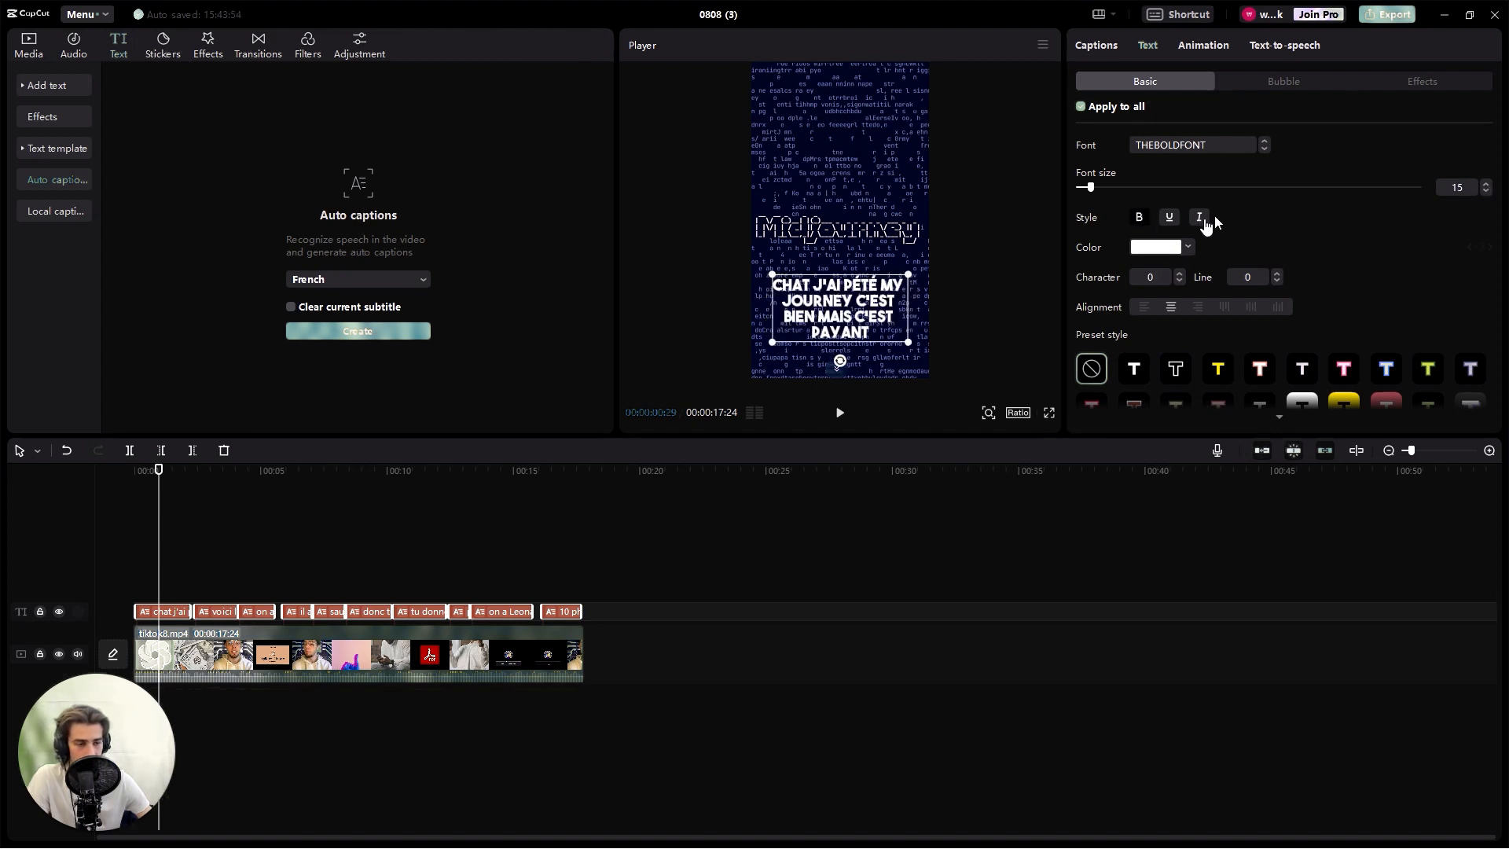
- Turn on a black stroke for all captions
{"action": "scroll", "coordinate": [1347, 275], "scroll_direction": "down", "scroll_amount": 6}
{"action": "scroll", "coordinate": [1347, 276], "scroll_direction": "up", "scroll_amount": 3}
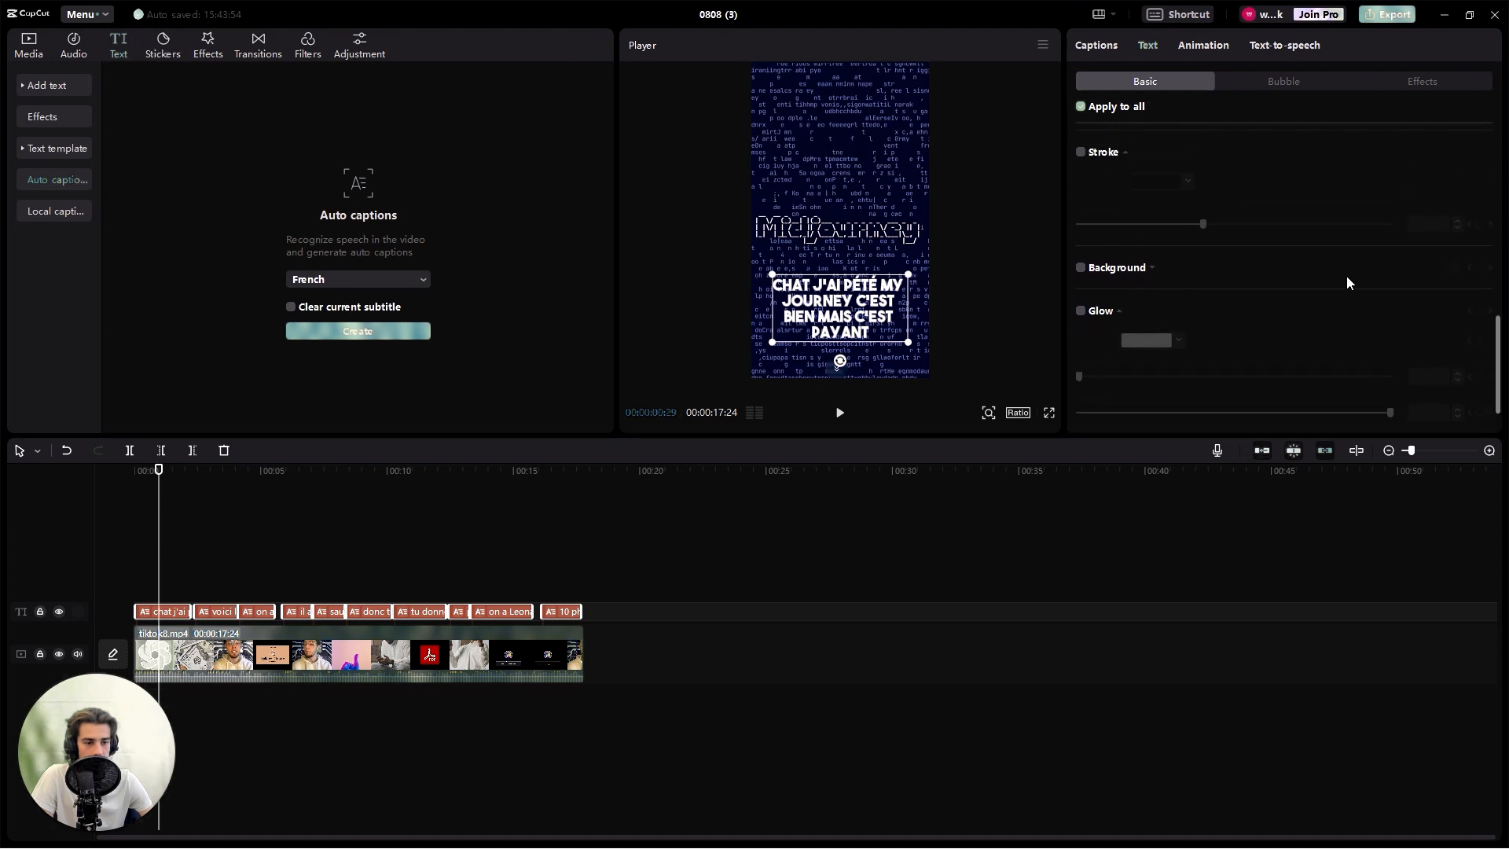
{"action": "left_click", "coordinate": [1082, 210]}
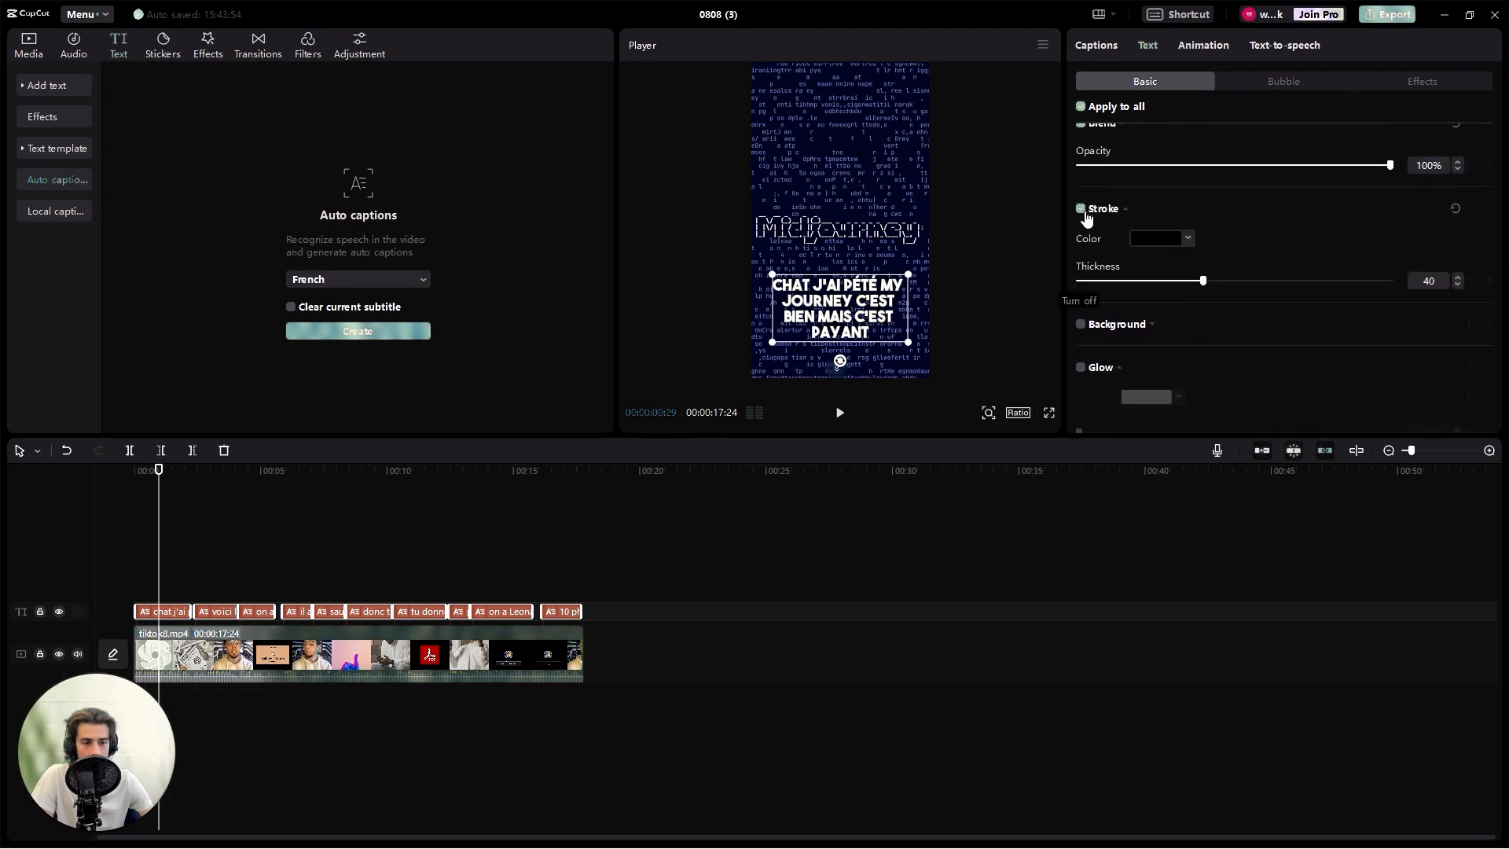
- Turn on the glow for all captions and set its color to white, FFFFFF
{"action": "scroll", "coordinate": [1081, 252], "scroll_direction": "down", "scroll_amount": 2}
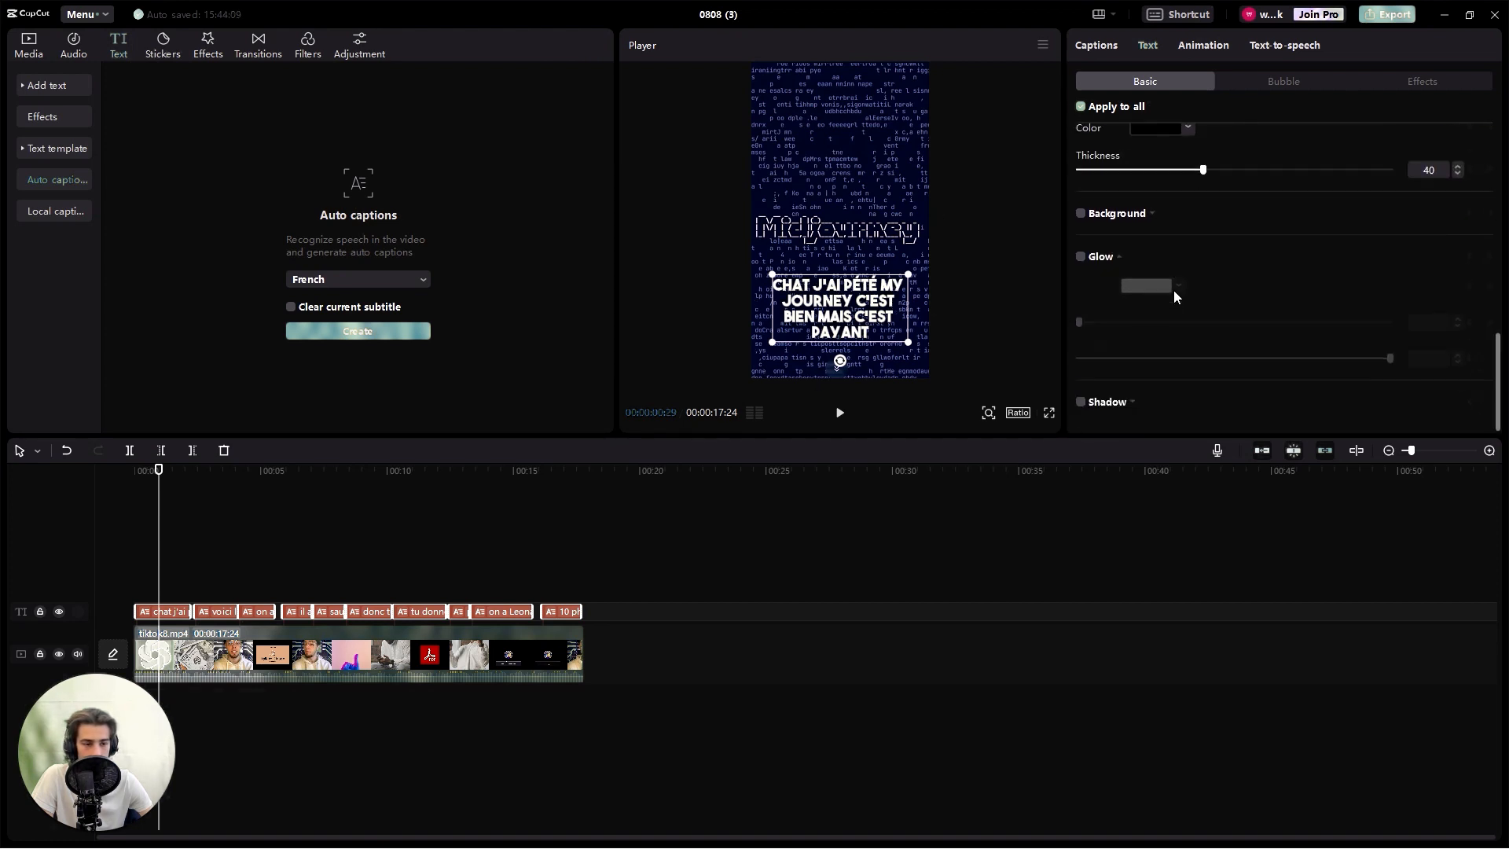
{"action": "left_click", "coordinate": [1079, 255]}
{"action": "left_click", "coordinate": [1179, 283]}
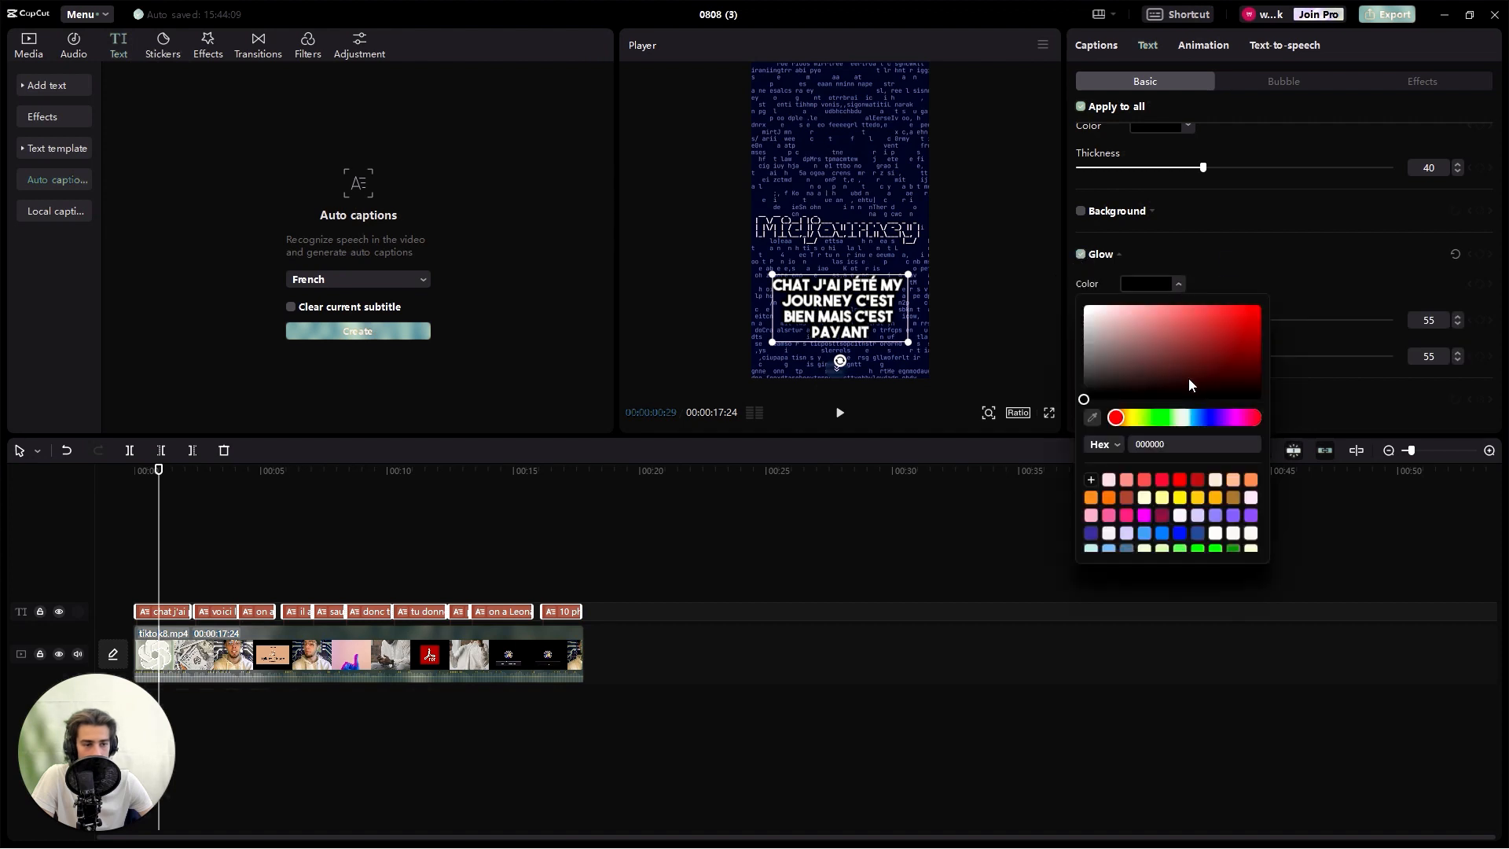
{"action": "left_click_drag", "start_coordinate": [1201, 377], "coordinate": [1085, 305]}
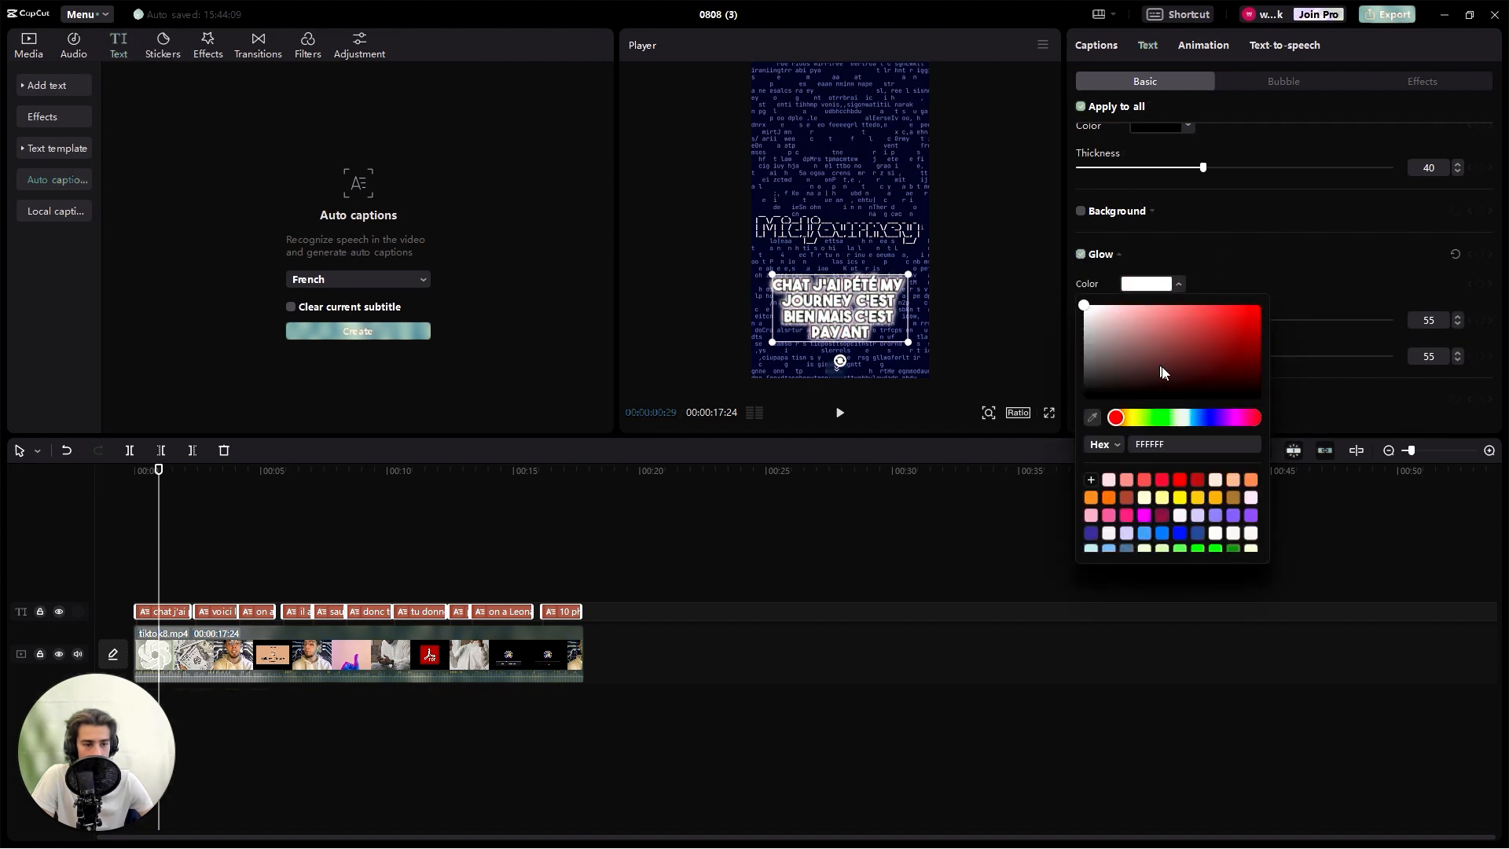
{"action": "left_click", "coordinate": [1249, 264]}
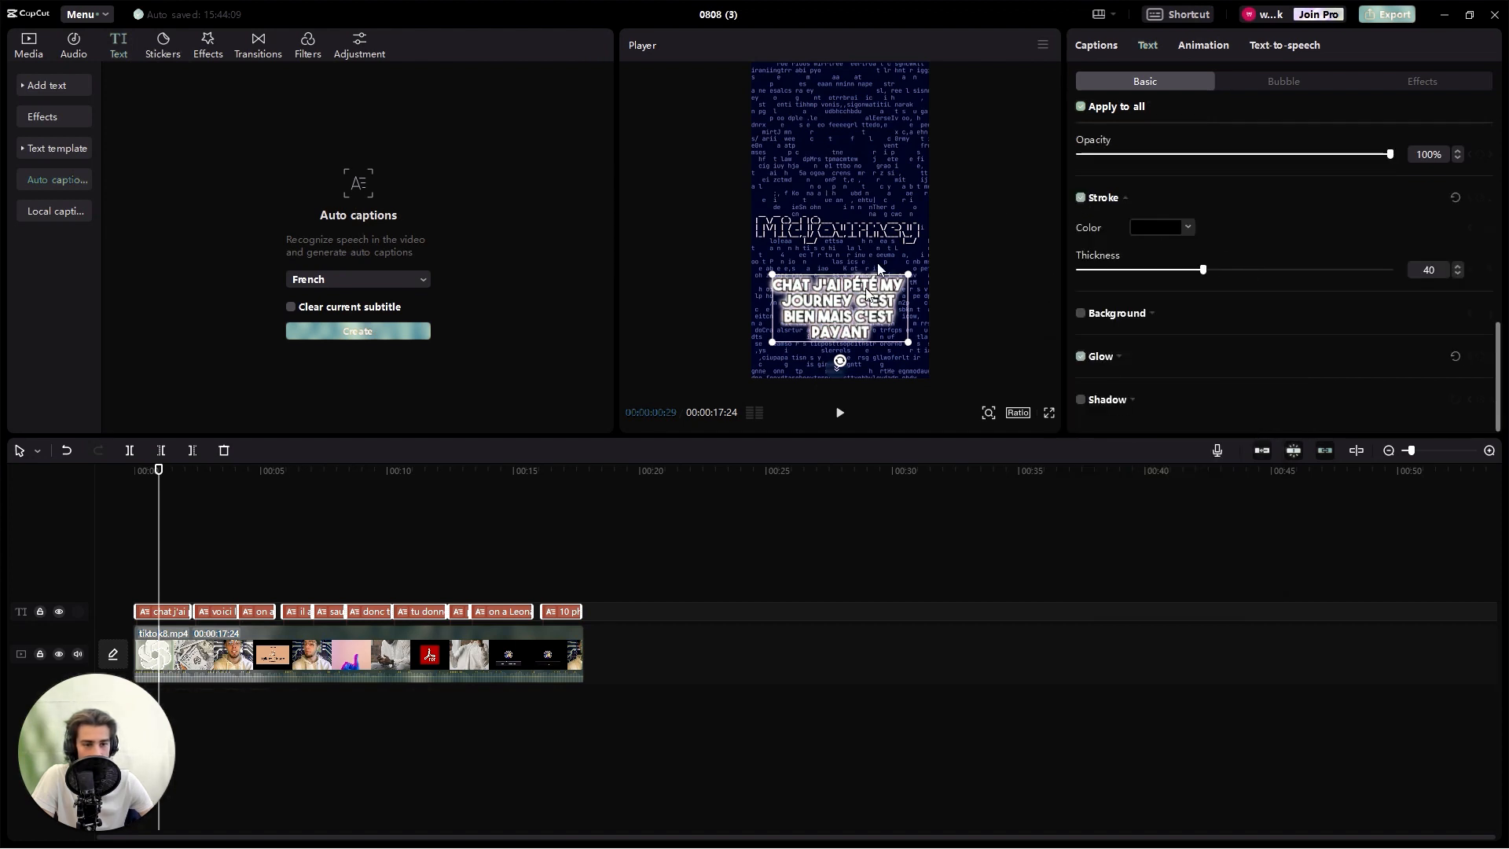
{"action": "scroll", "coordinate": [1243, 327], "scroll_direction": "up", "scroll_amount": 5}
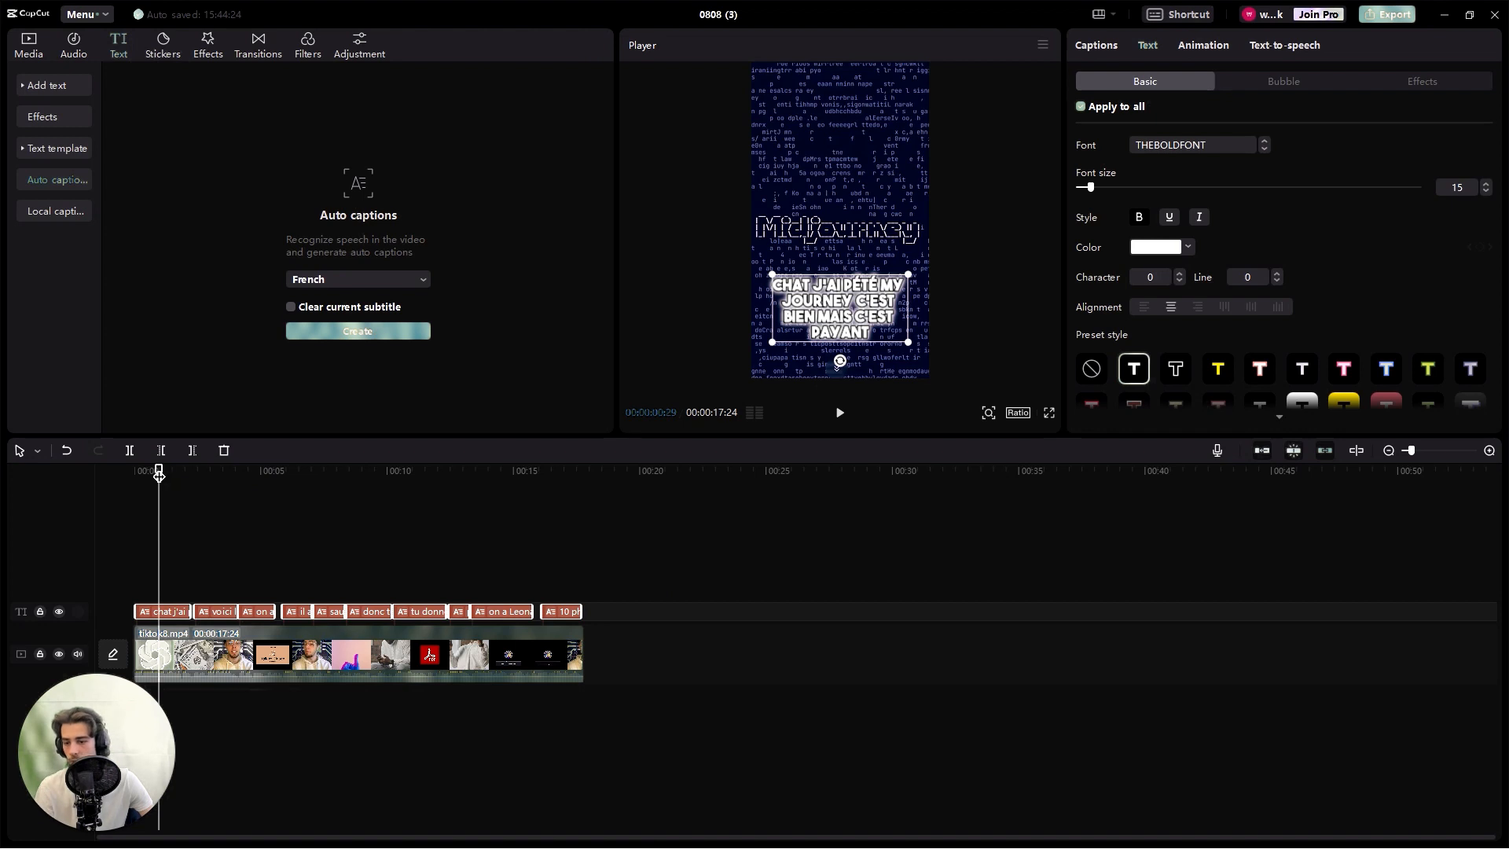
- Correct the first caption's text to "chatGPT MIDJOURNEY c'est bien mais c'est payant"
{"action": "left_click_drag", "start_coordinate": [159, 474], "coordinate": [159, 478]}
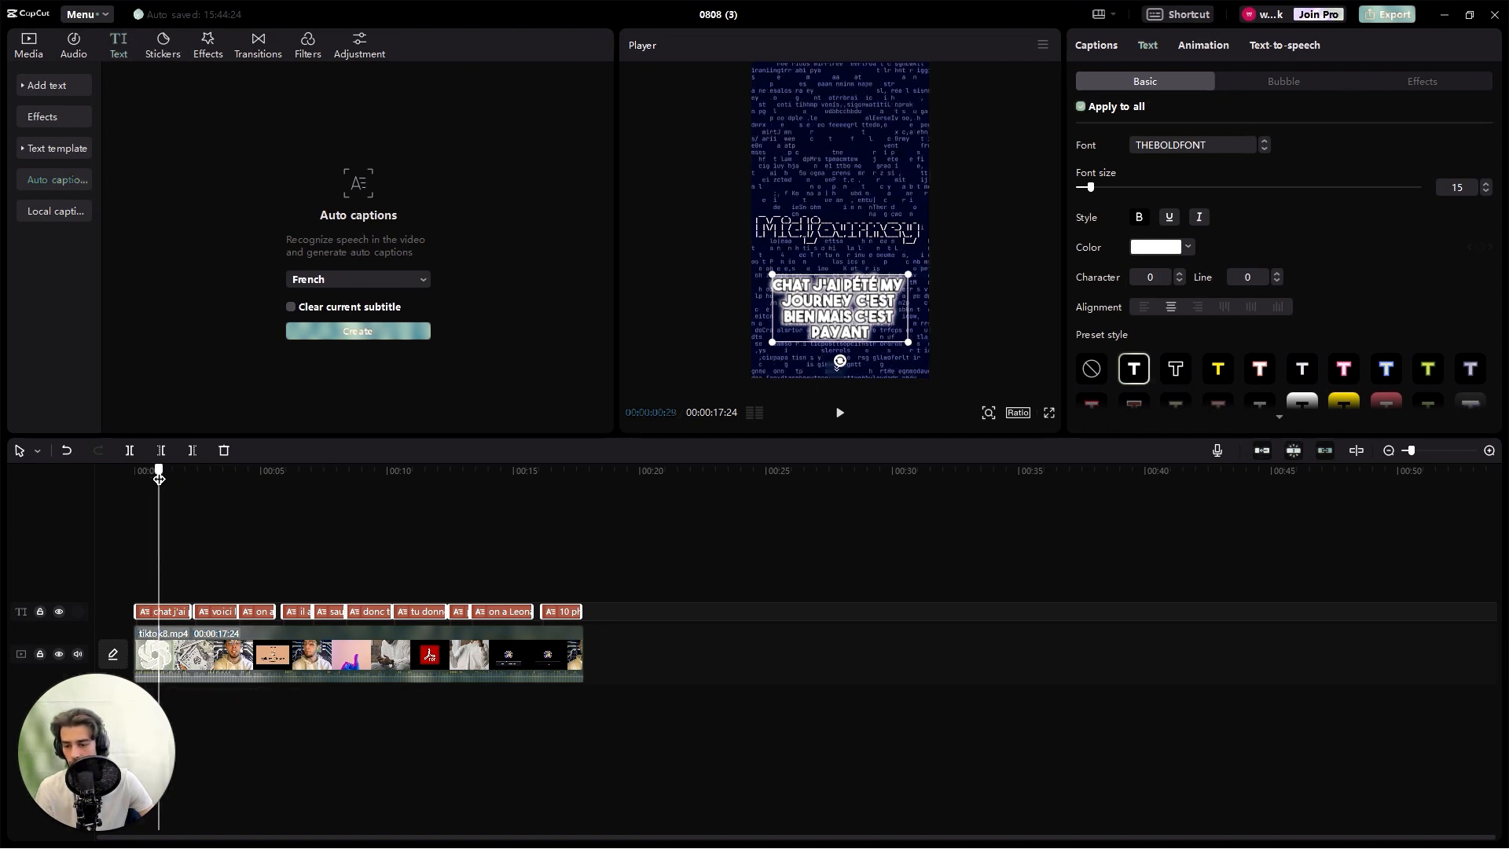
{"action": "left_click", "coordinate": [801, 307]}
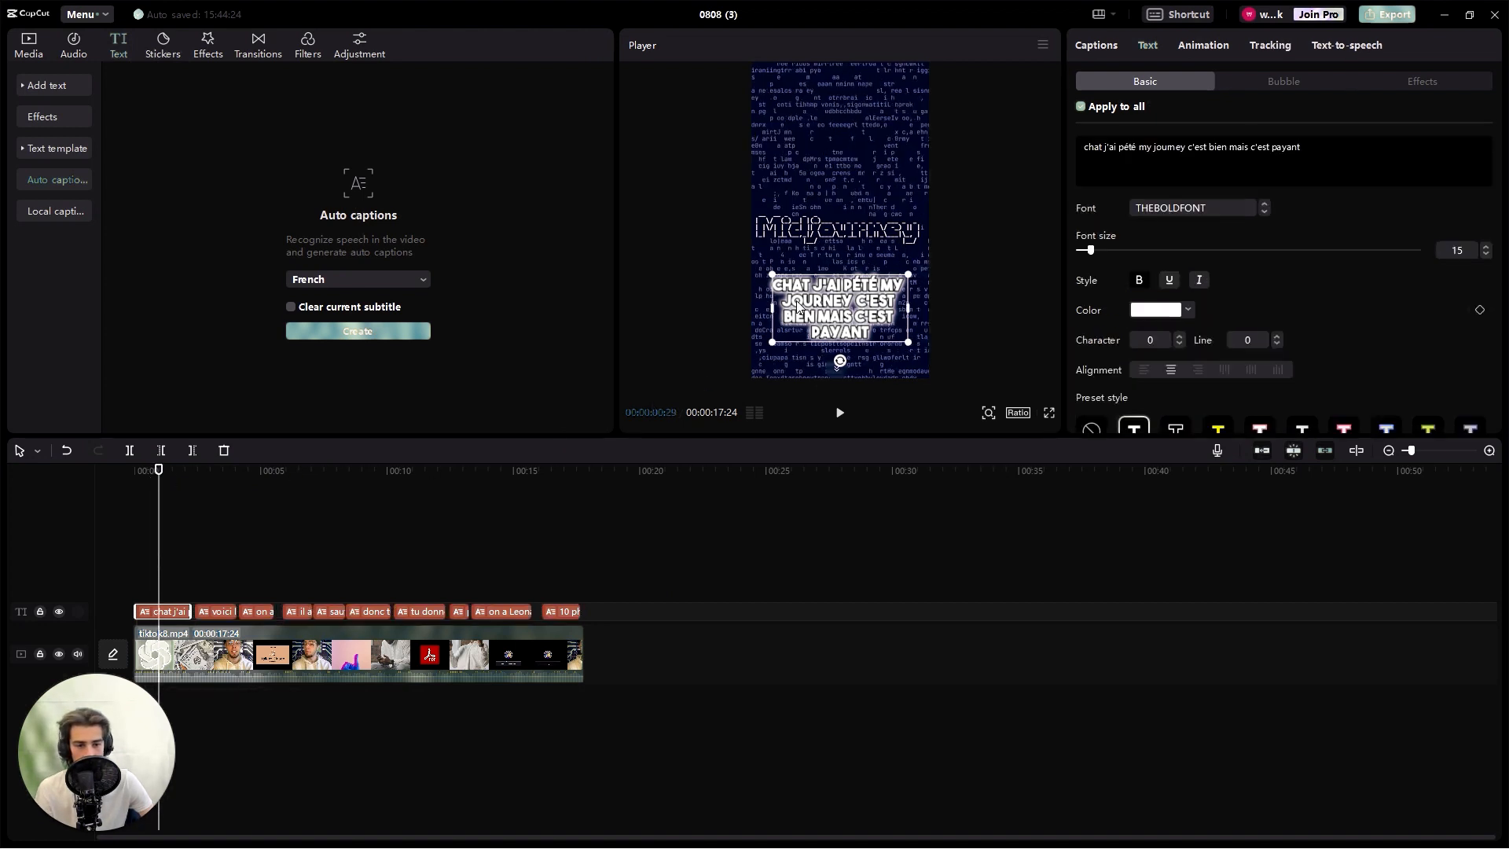
{"action": "double_click", "coordinate": [887, 289]}
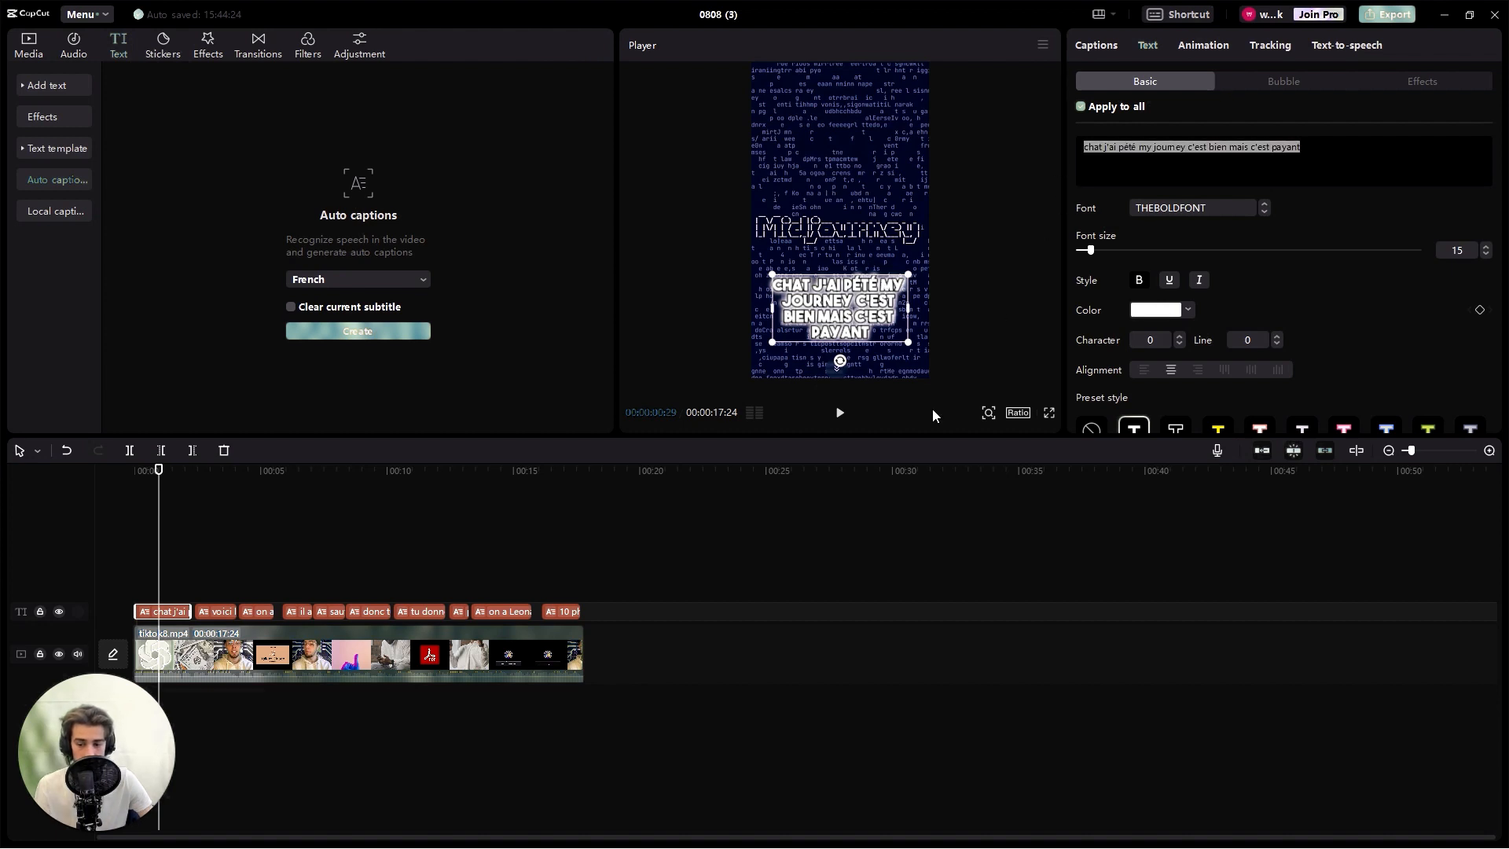
{"action": "left_click", "coordinate": [913, 398]}
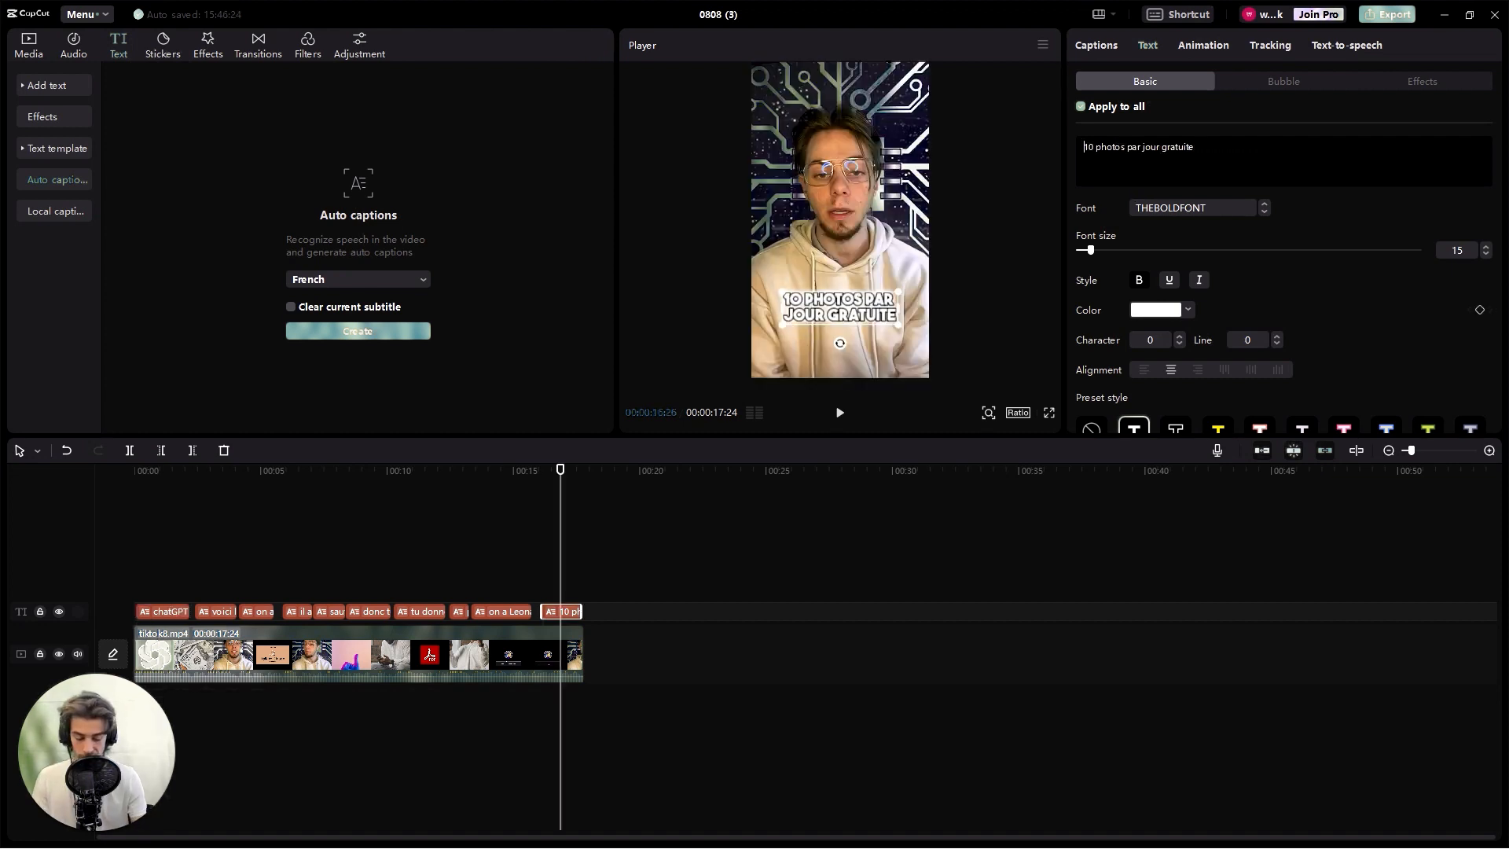
- Insert "VOUS AVEZ" at the beginning of the last caption, before "10 photos par jour gratuite"
{"action": "type", "text": "VOUS AVEZ"}
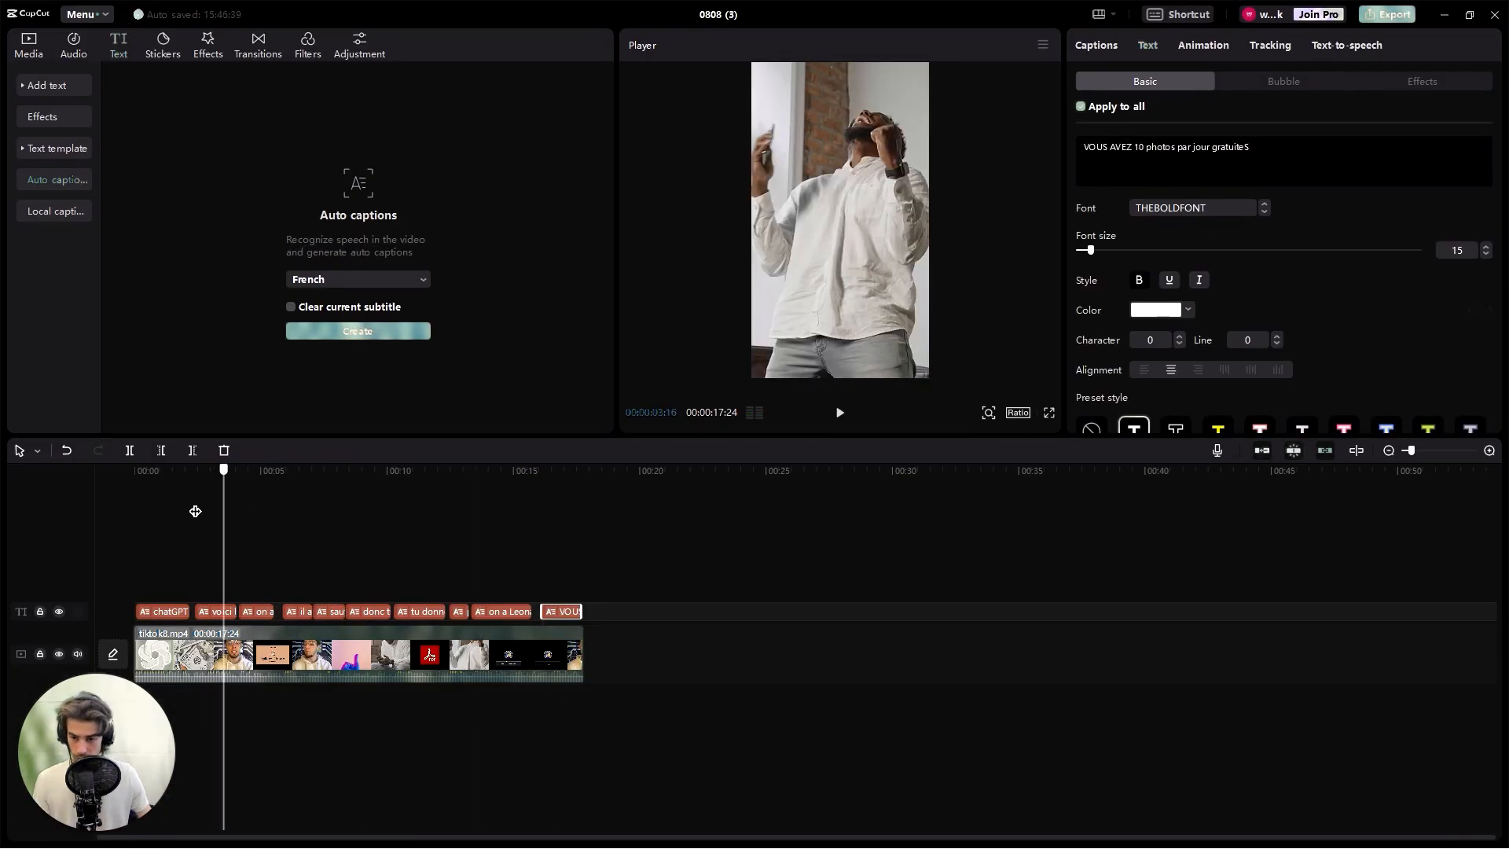
- Go back to the first caption and widen its text box slightly by extending its right edge
{"action": "left_click_drag", "start_coordinate": [194, 519], "coordinate": [167, 519]}
{"action": "left_click", "coordinate": [904, 319]}
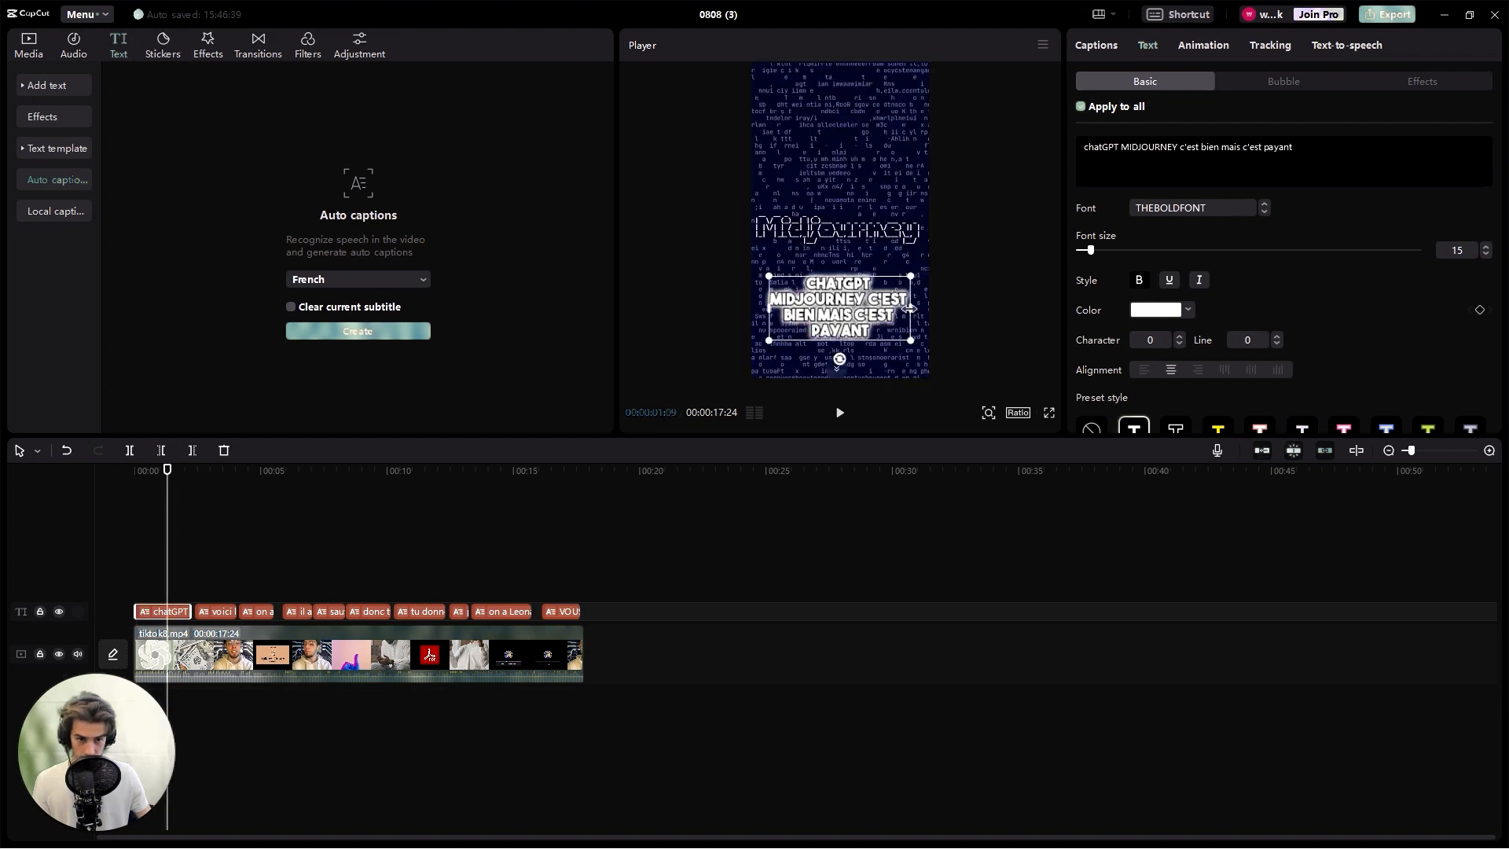
{"action": "mouse_move", "coordinate": [910, 309]}
{"action": "left_mouse_down"}
{"action": "mouse_move", "coordinate": [933, 308]}
{"action": "mouse_move", "coordinate": [921, 309]}
{"action": "left_mouse_up"}
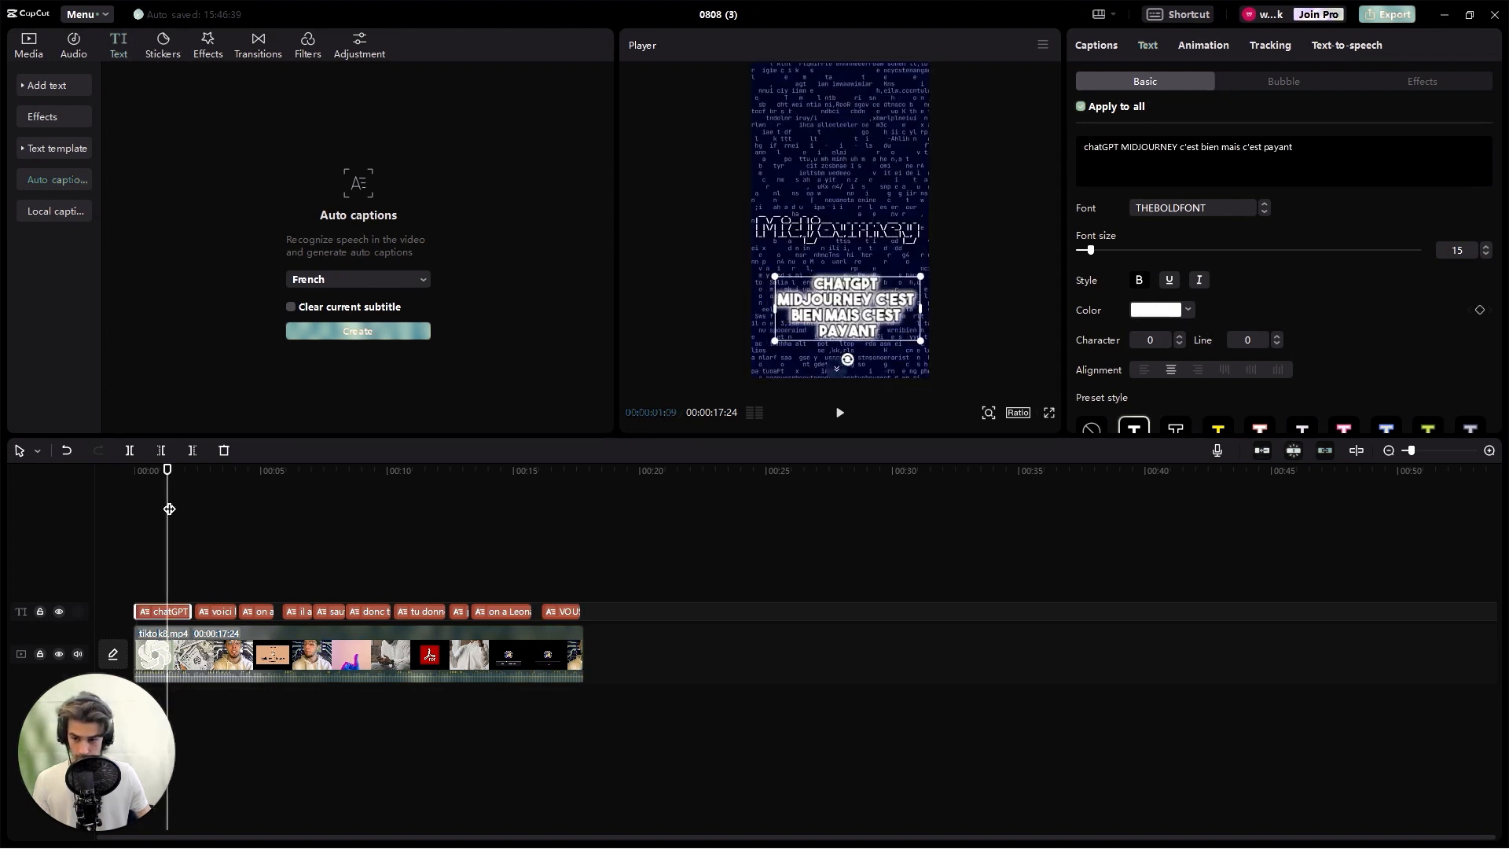
- Color the word "chatGPT" in the first caption green, 00FF3E, without applying it to all captions
{"action": "left_click_drag", "start_coordinate": [167, 470], "coordinate": [484, 490]}
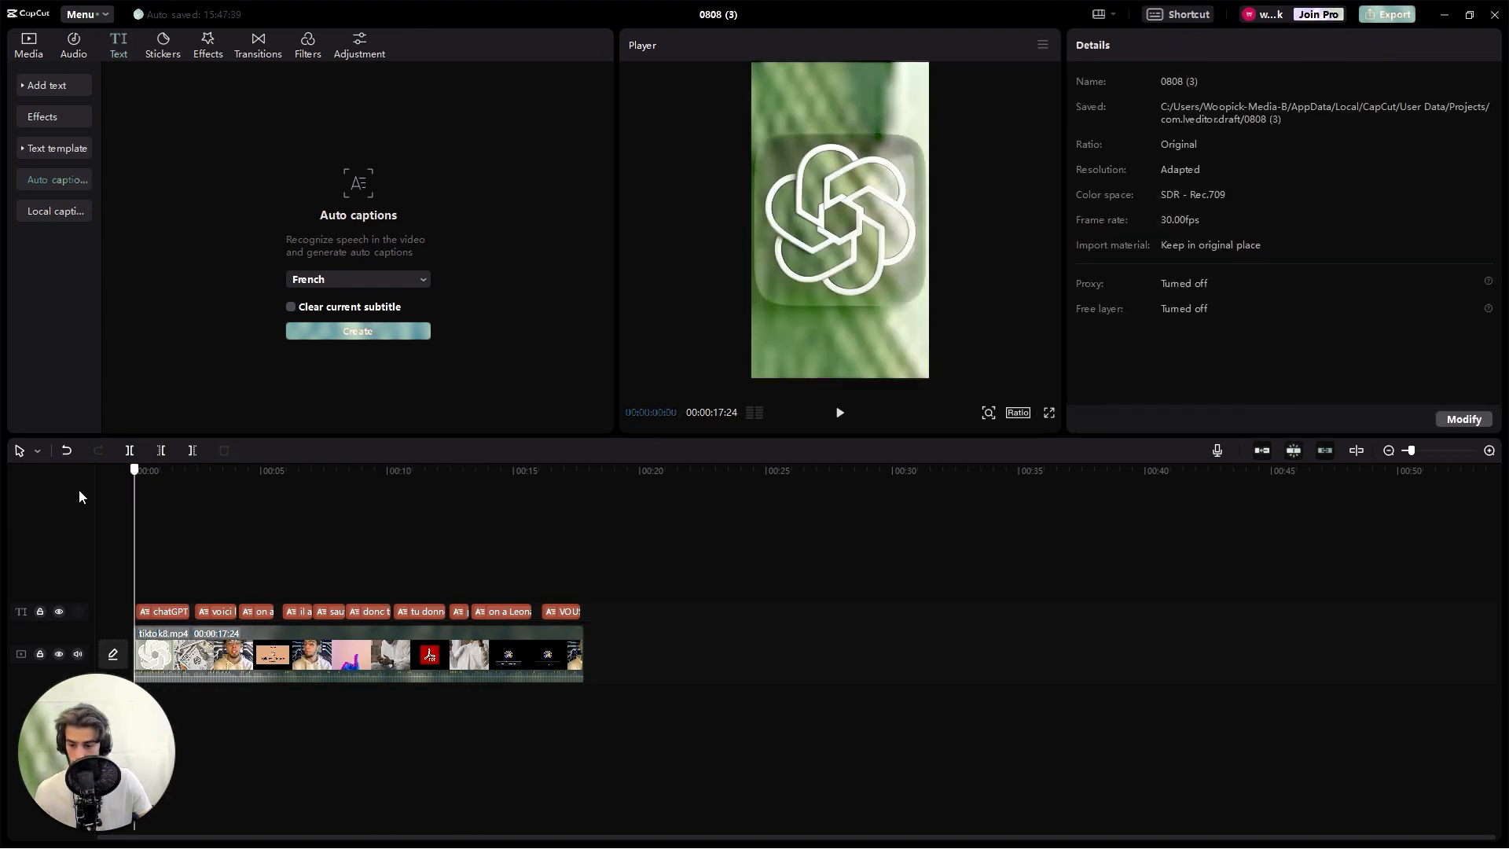
{"action": "left_click_drag", "start_coordinate": [136, 497], "coordinate": [158, 499]}
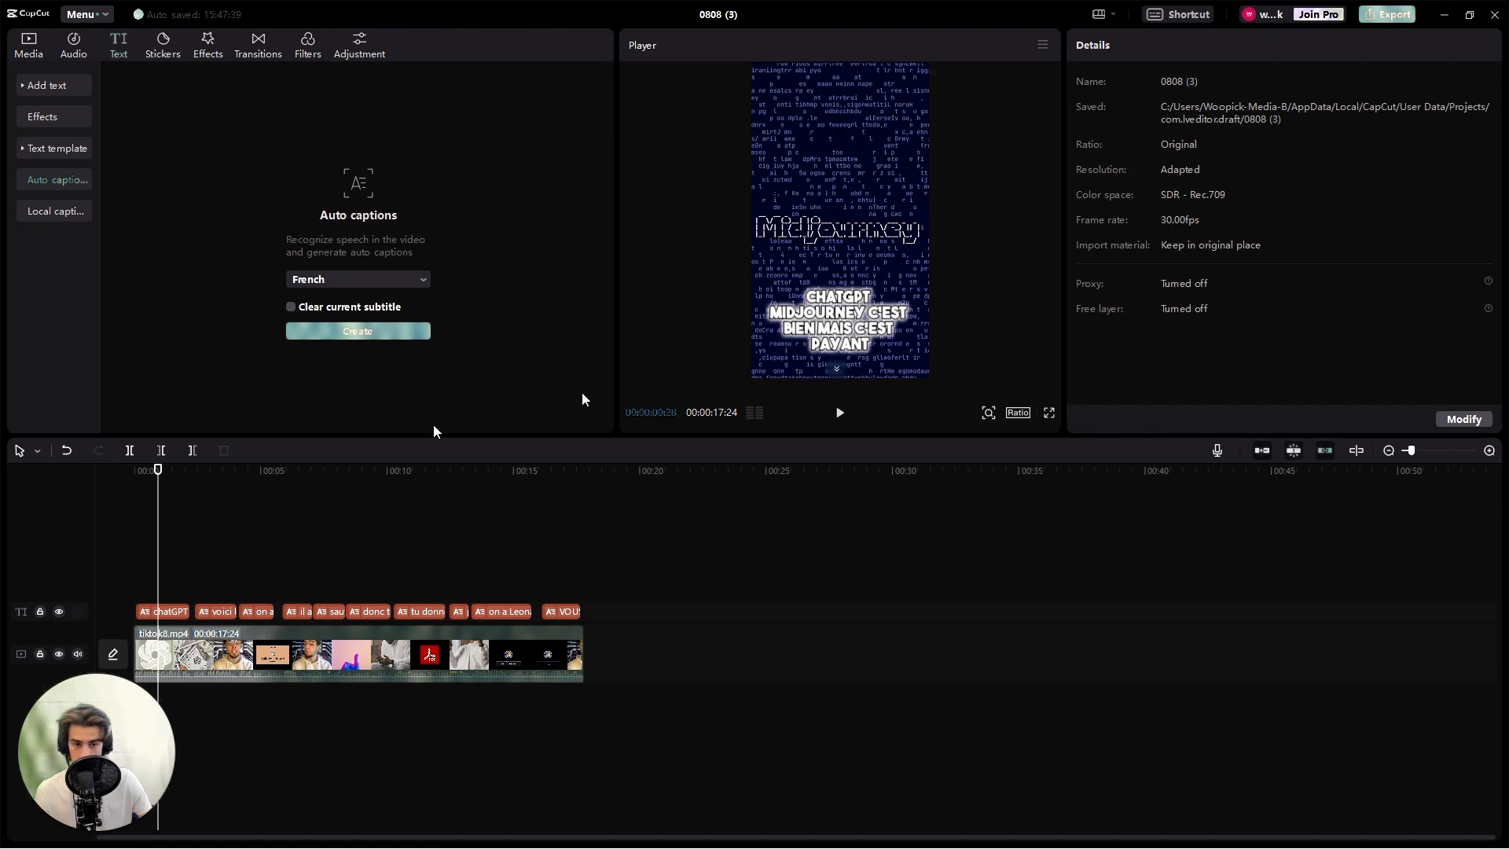
{"action": "left_click", "coordinate": [848, 321]}
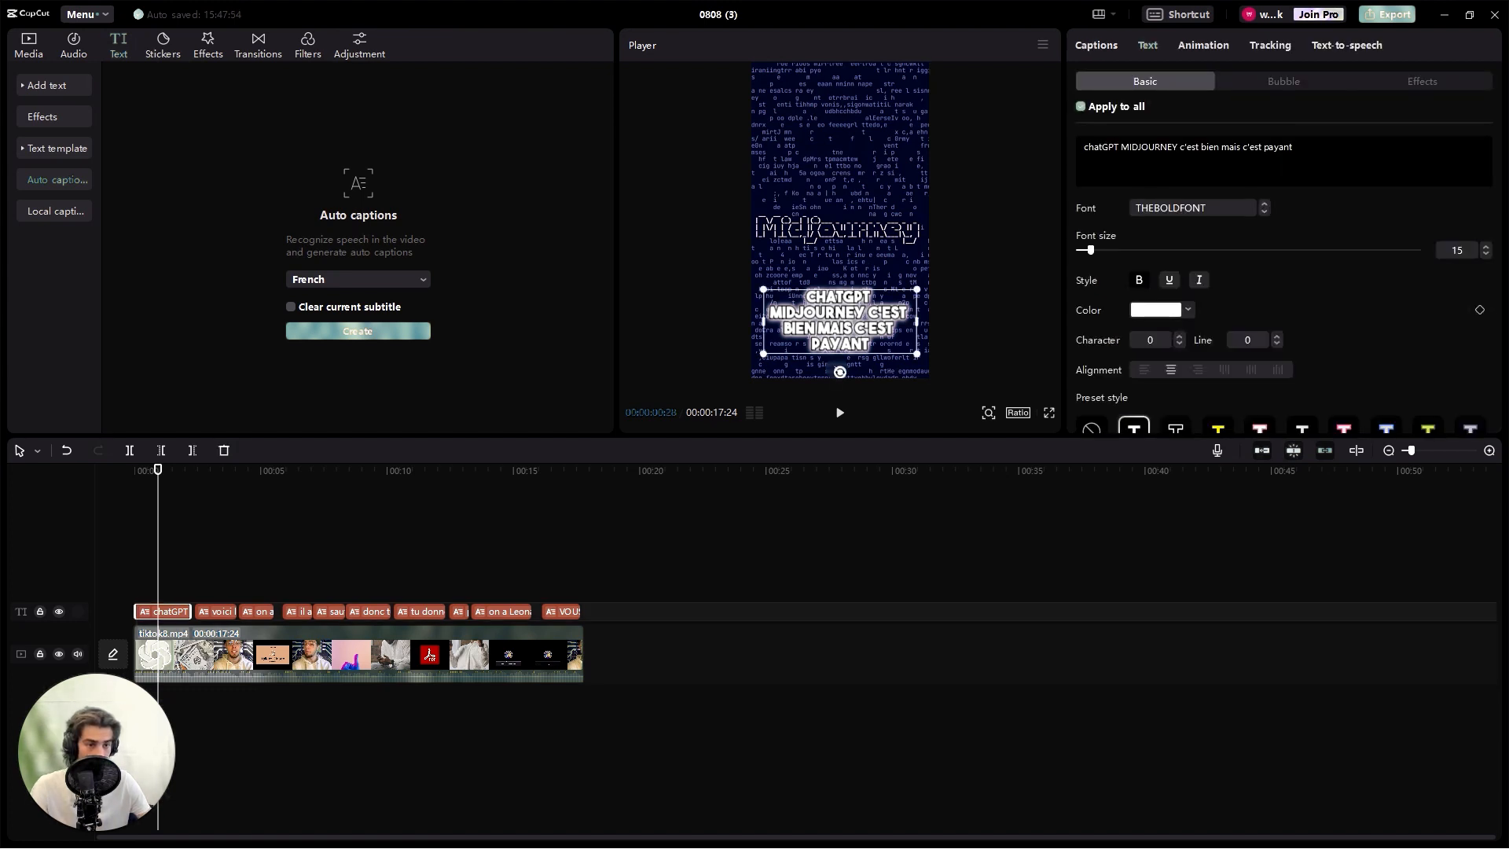
{"action": "double_click", "coordinate": [1102, 147]}
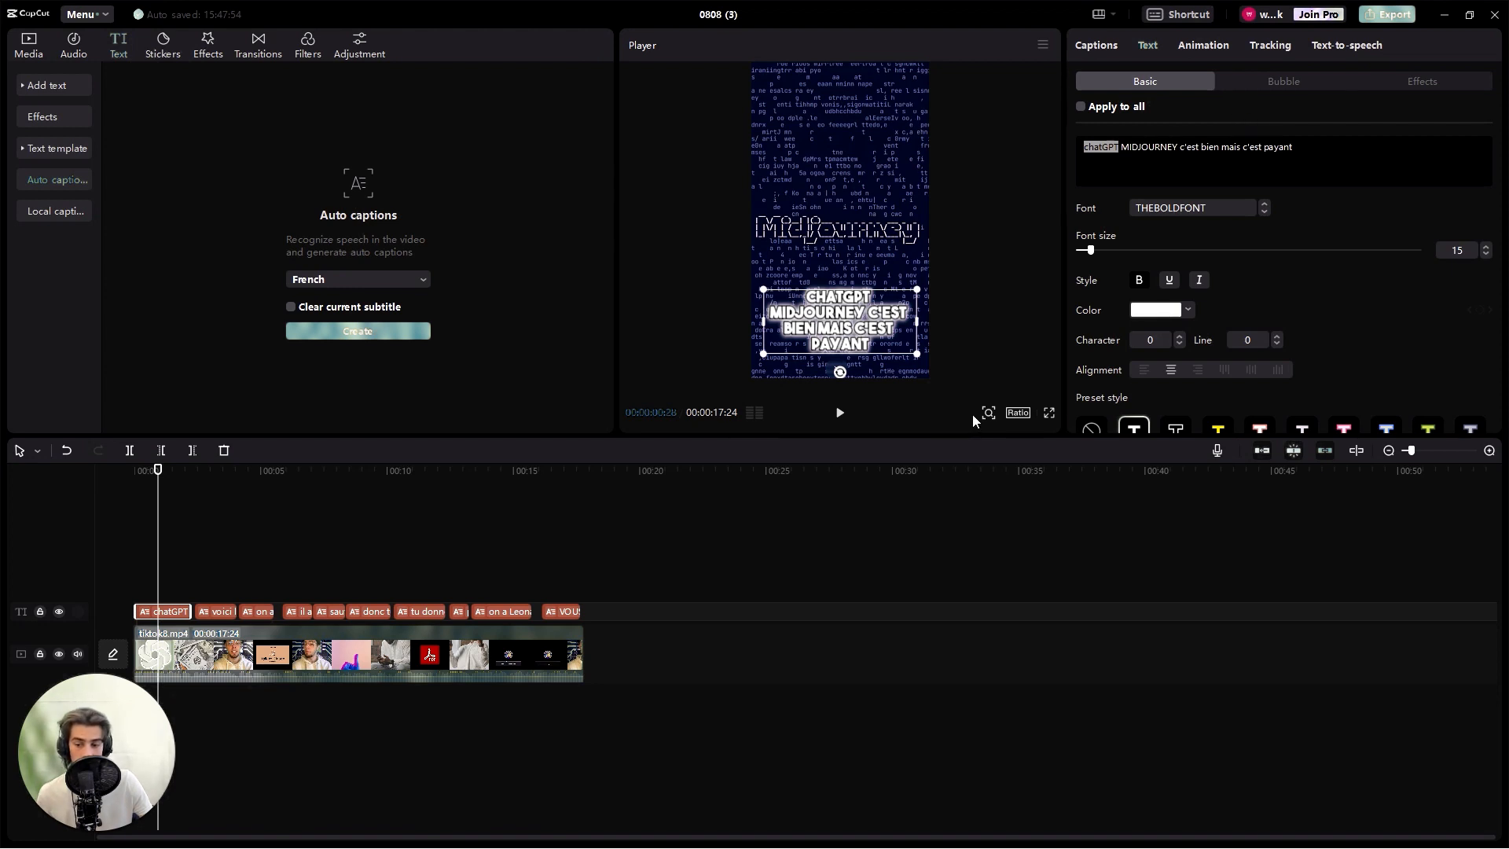
{"action": "left_click", "coordinate": [1183, 311]}
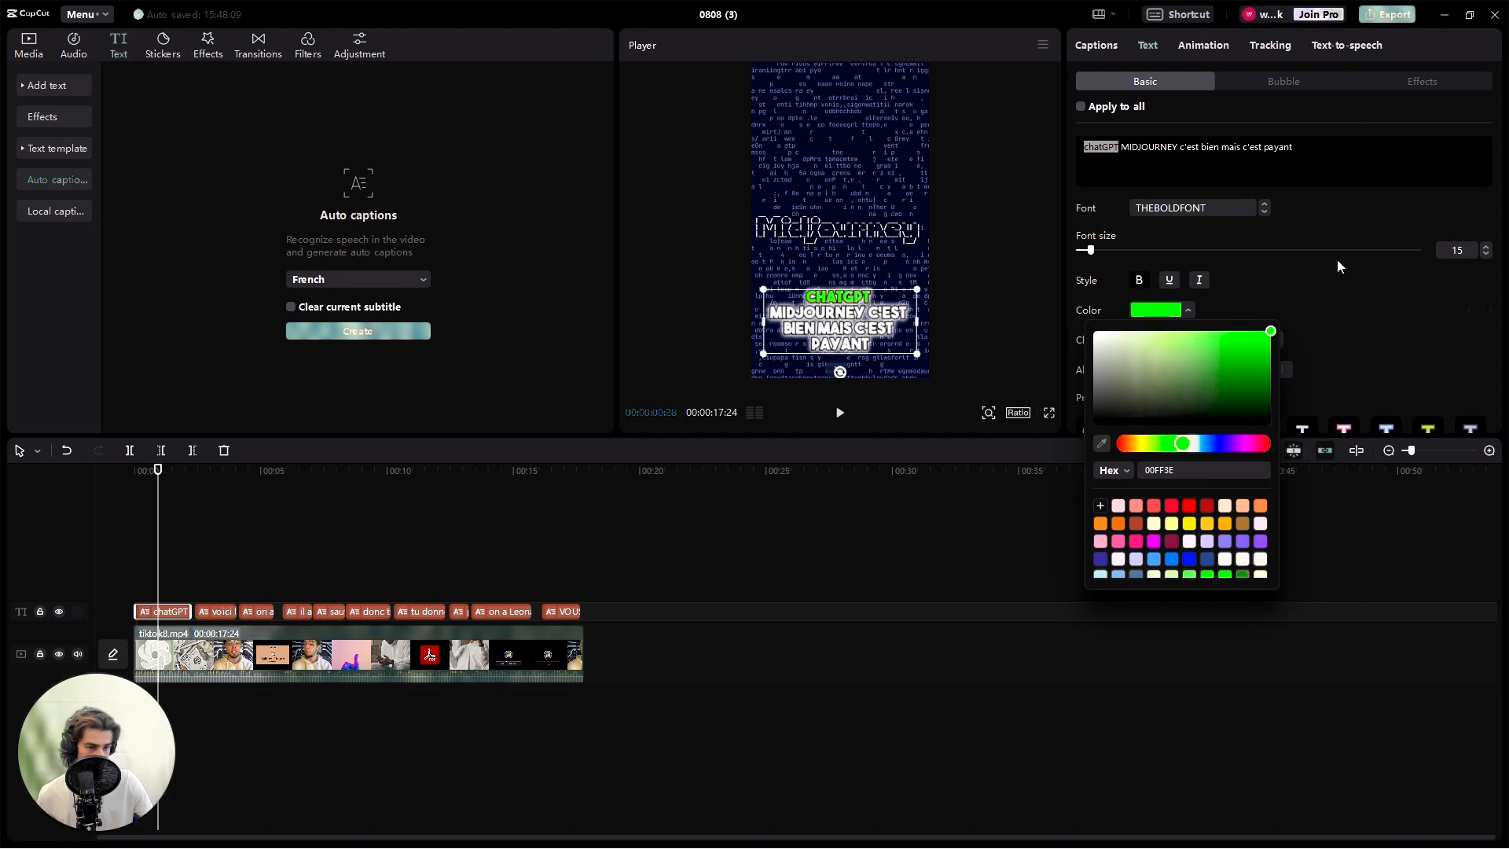
{"action": "left_click", "coordinate": [1150, 311]}
- In the first caption, color the word "MIDJOURNEY" fully saturated blue and "payant" red, FF1837
{"action": "left_click_drag", "start_coordinate": [1178, 147], "coordinate": [1122, 147]}
{"action": "left_click", "coordinate": [1157, 310]}
{"action": "left_click", "coordinate": [1224, 445]}
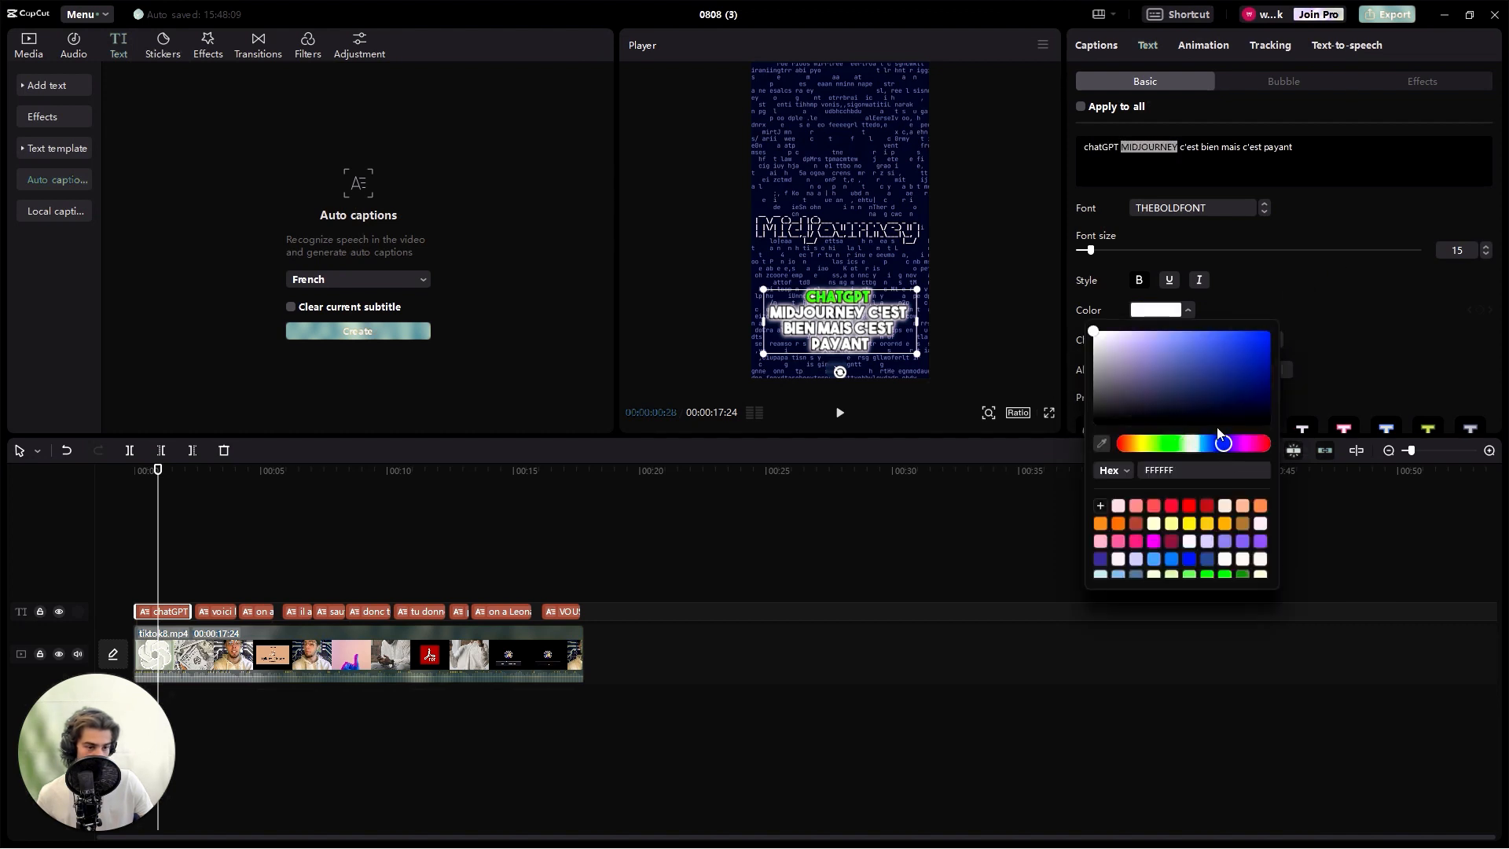
{"action": "left_click", "coordinate": [1271, 332]}
{"action": "double_click", "coordinate": [1279, 147]}
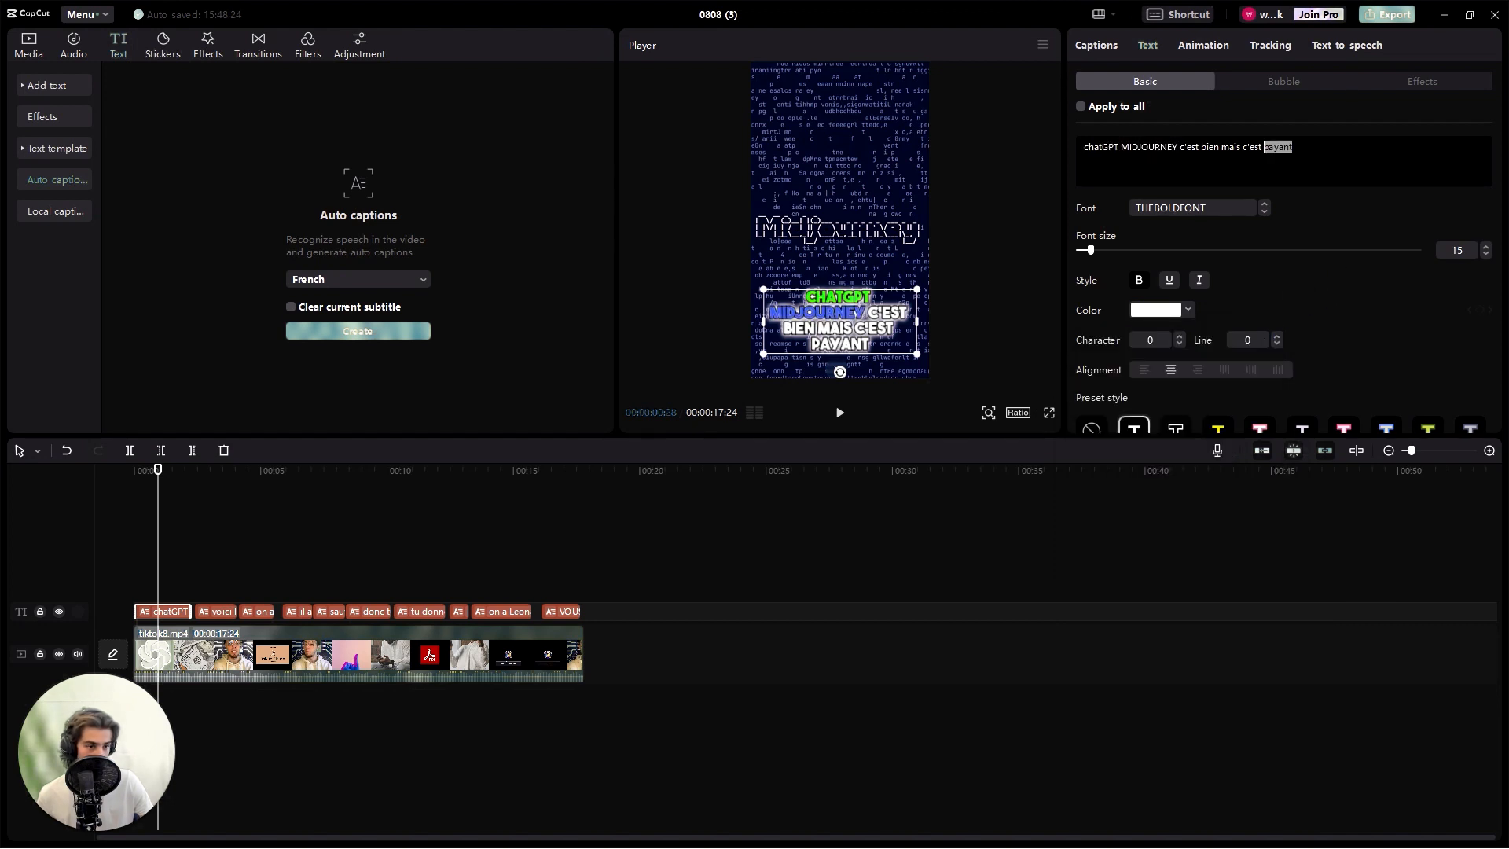
{"action": "left_click", "coordinate": [1187, 310]}
{"action": "left_click", "coordinate": [1172, 507]}
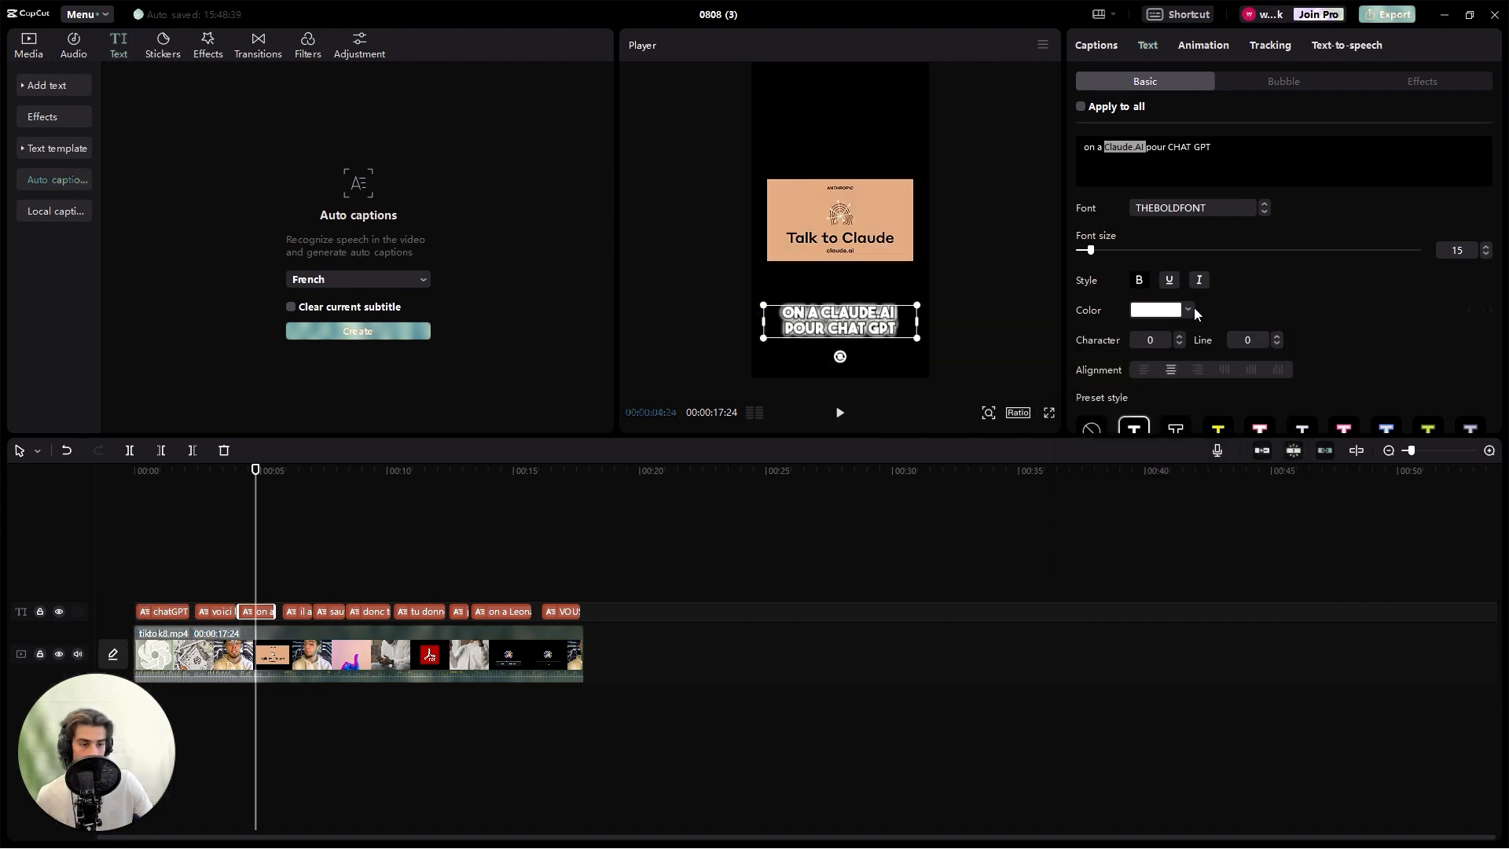
- Color "Claude.AI" peach, FFB18C, in the caption "on a Claude.AI pour CHAT GPT"
{"action": "left_click", "coordinate": [1193, 309]}
{"action": "left_click", "coordinate": [1245, 507]}
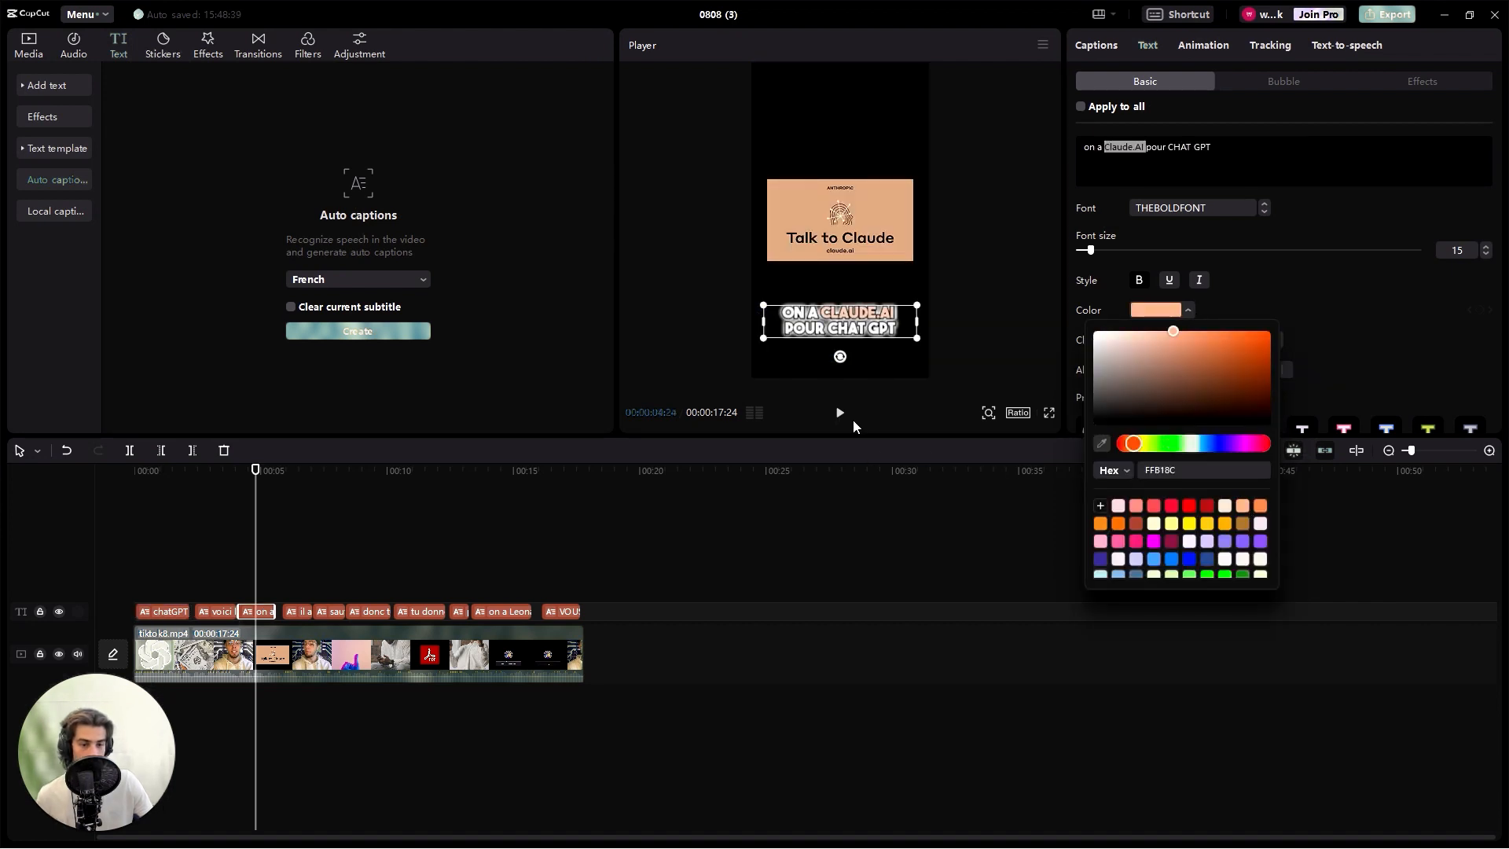
- Color "100% gratuit" green, 02FF00, in the caption "sauf qu'il est 100% gratuit"
{"action": "left_click", "coordinate": [840, 413]}
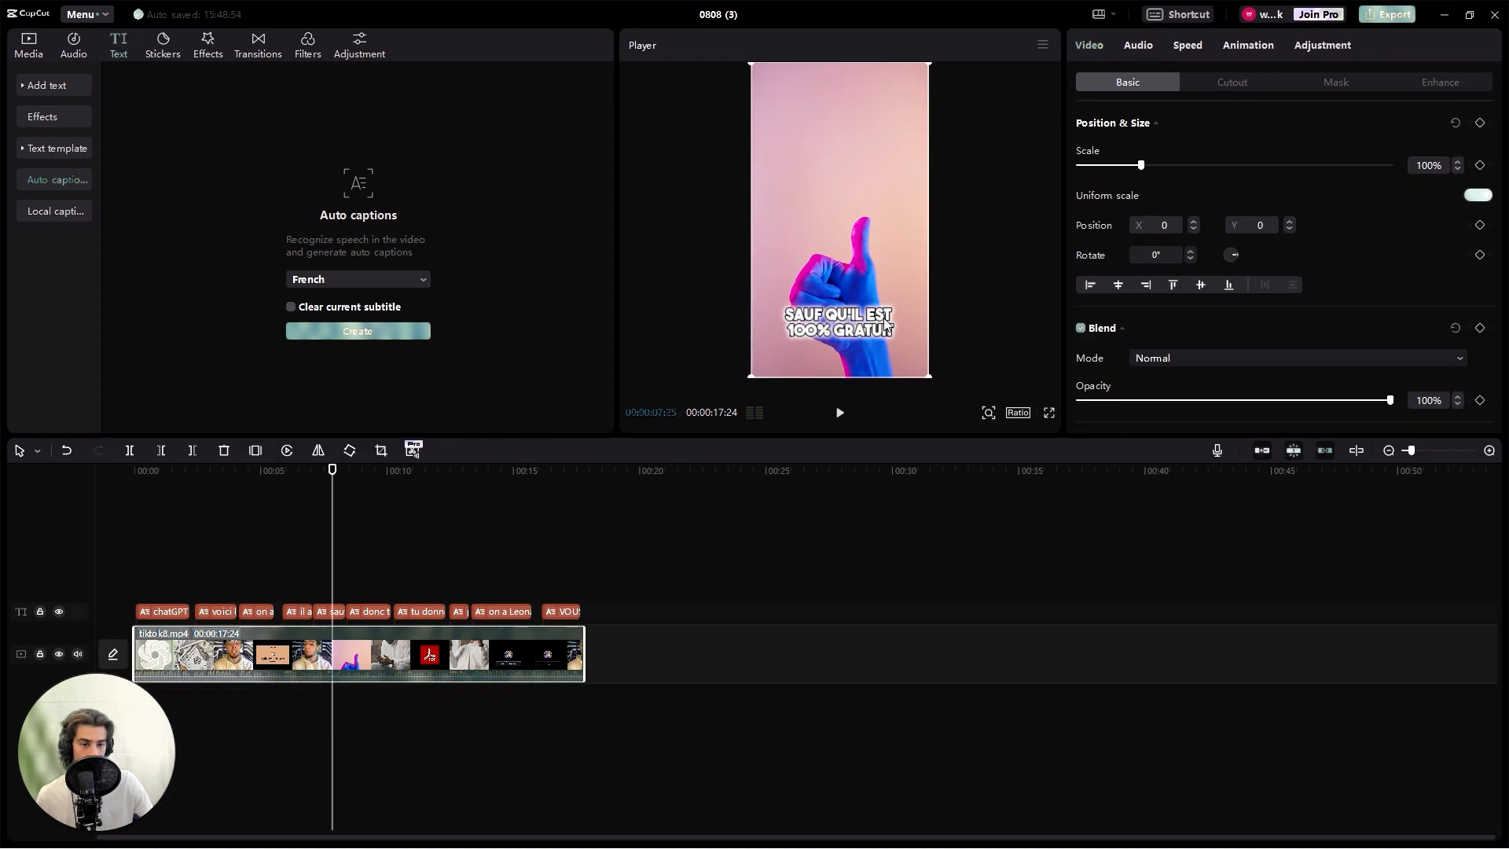
{"action": "left_click", "coordinate": [884, 326]}
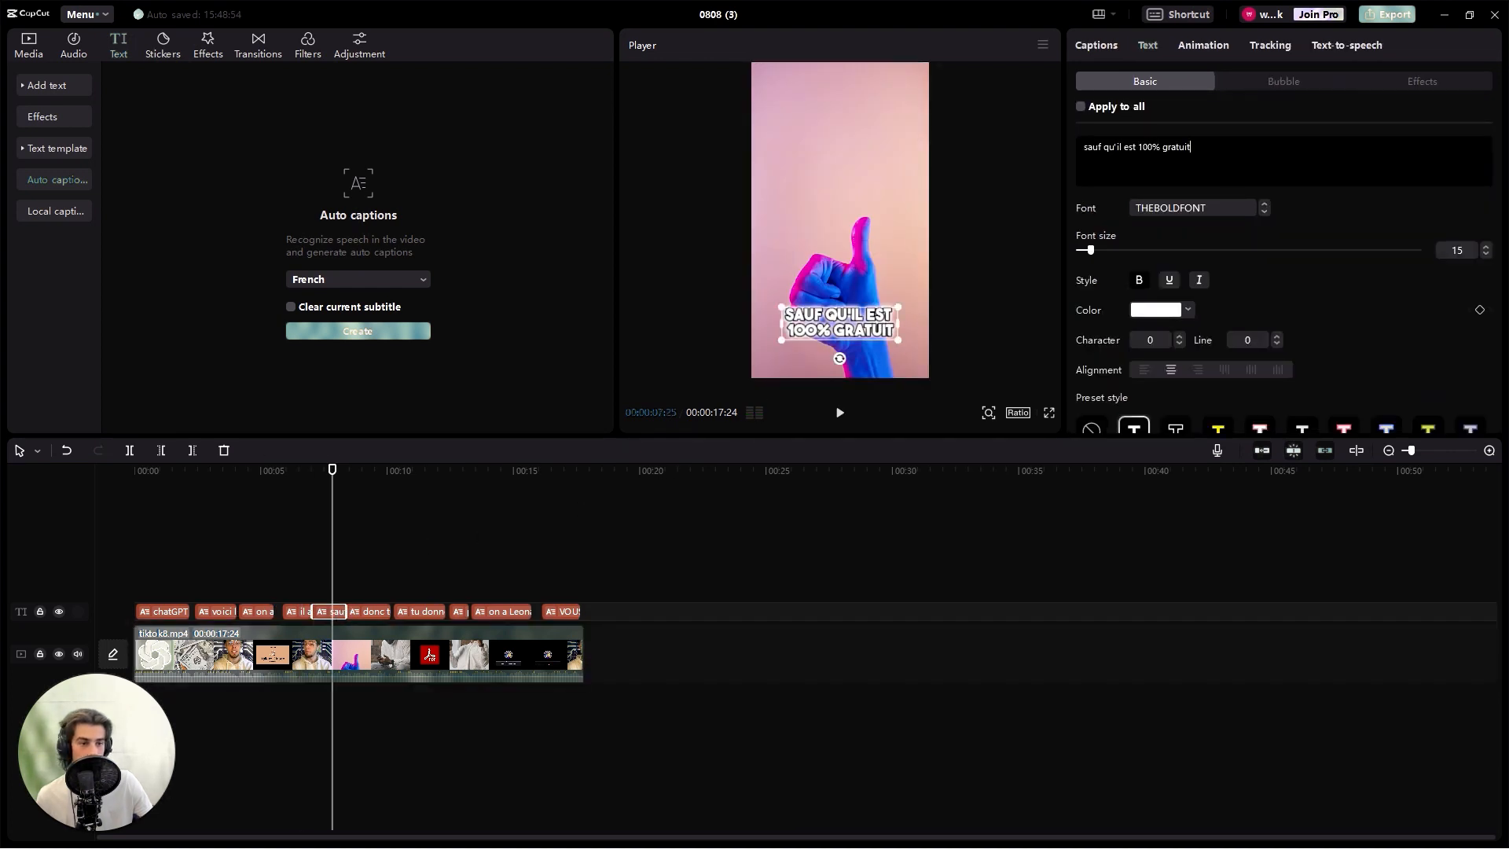
{"action": "left_click_drag", "start_coordinate": [1191, 148], "coordinate": [1137, 148]}
{"action": "left_click", "coordinate": [1187, 309]}
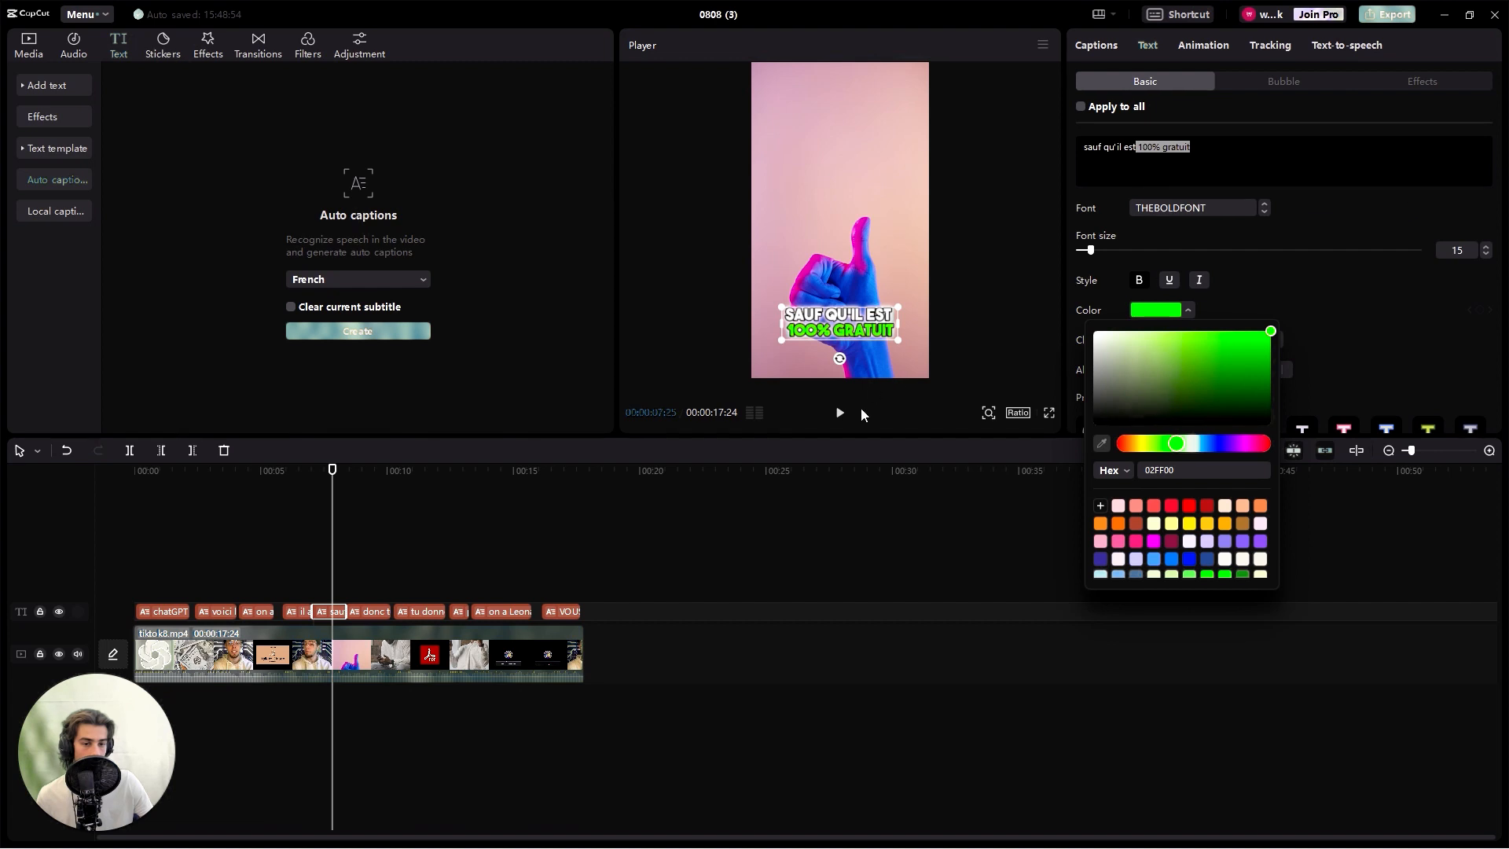
{"action": "left_click", "coordinate": [839, 412]}
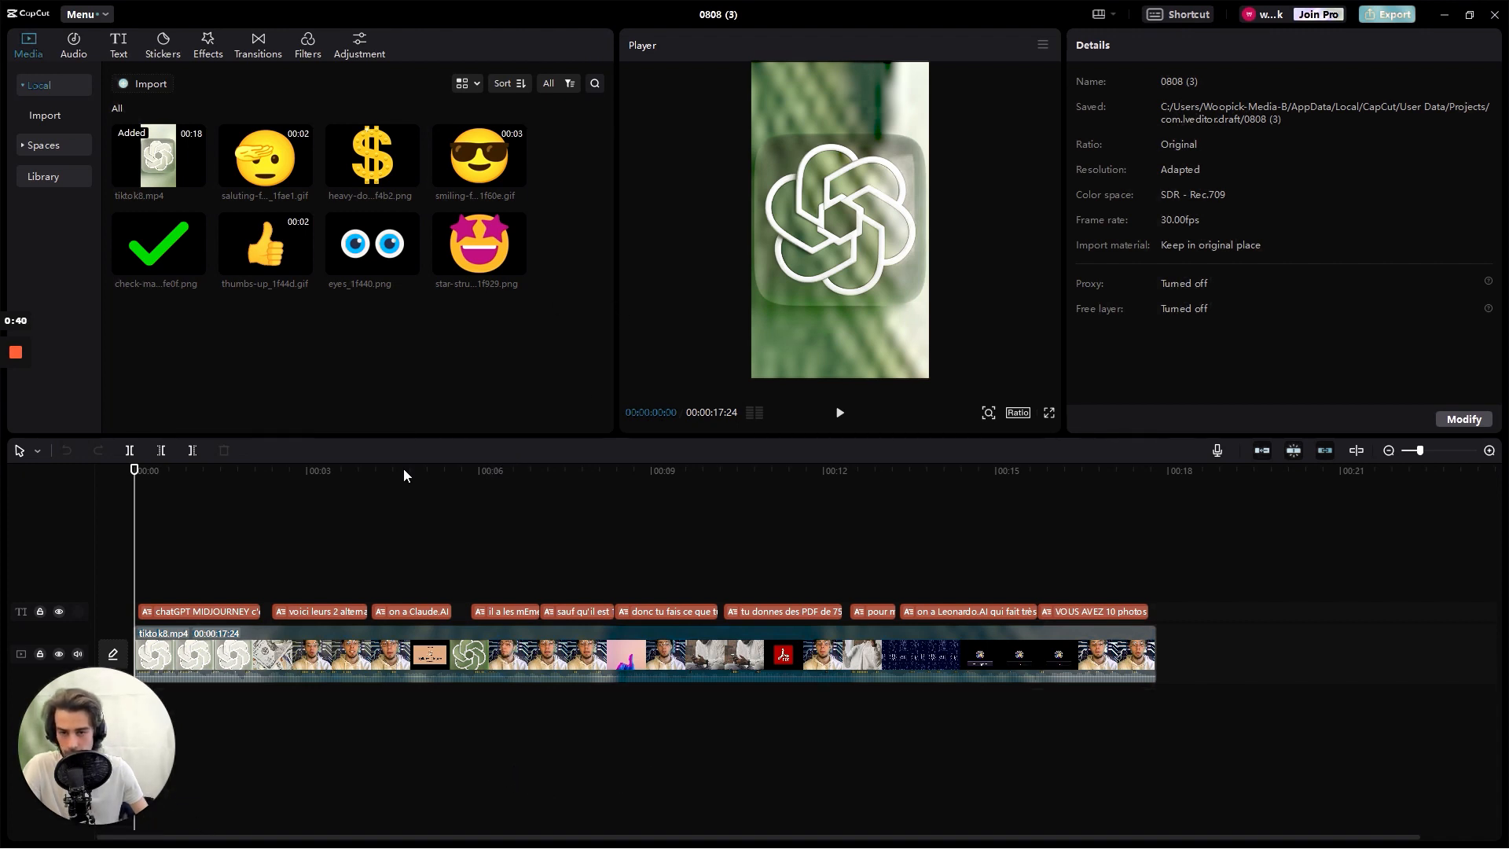
- Overlay the dollar-sign image for the first caption's duration, scaled to 10% and placed beneath the caption area at Y -1719
{"action": "left_click_drag", "start_coordinate": [372, 161], "coordinate": [130, 624]}
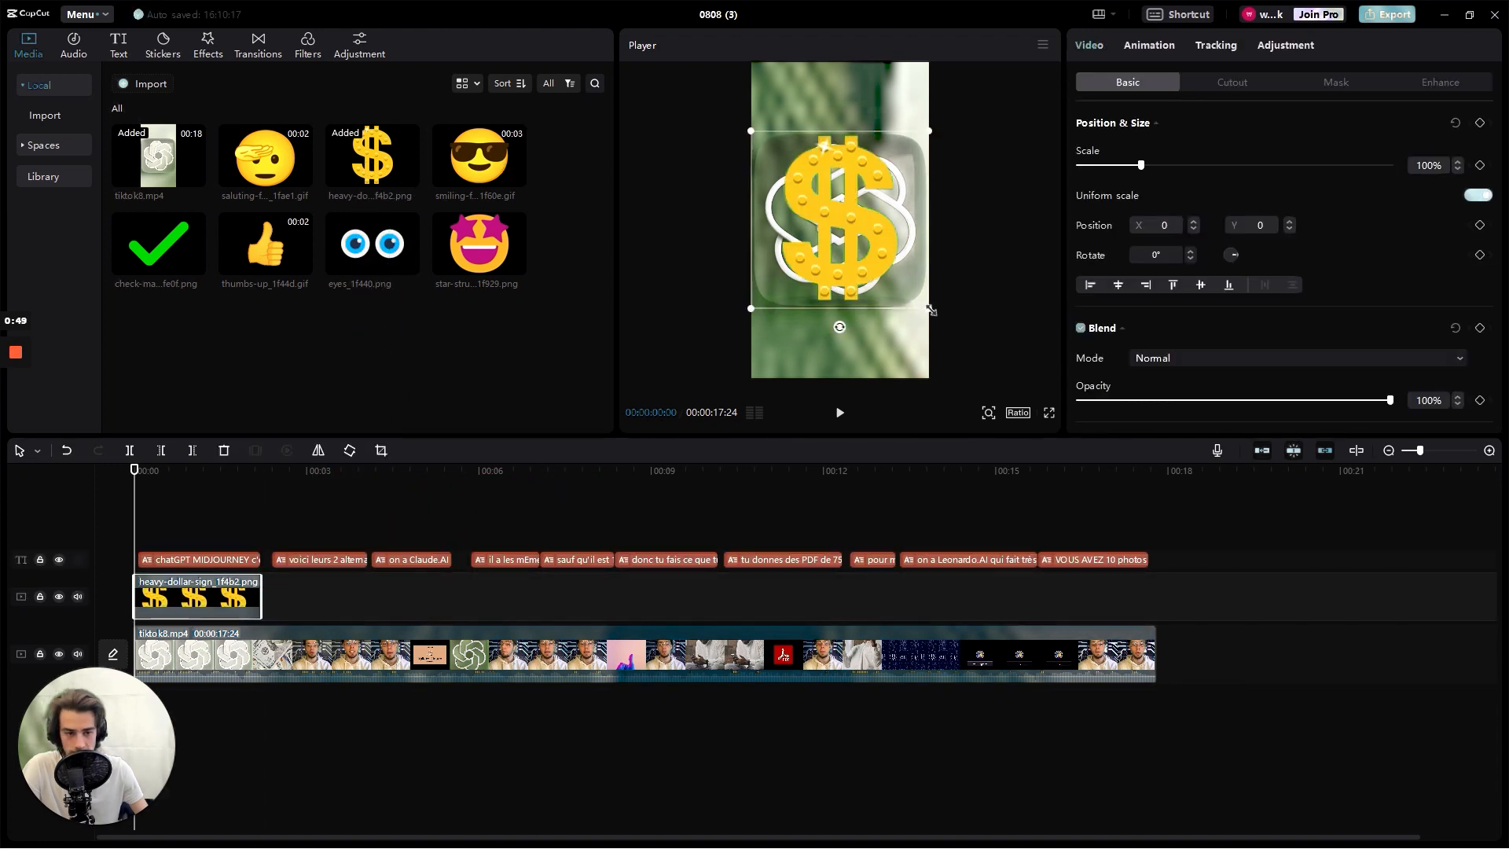
{"action": "left_click_drag", "start_coordinate": [929, 309], "coordinate": [870, 250]}
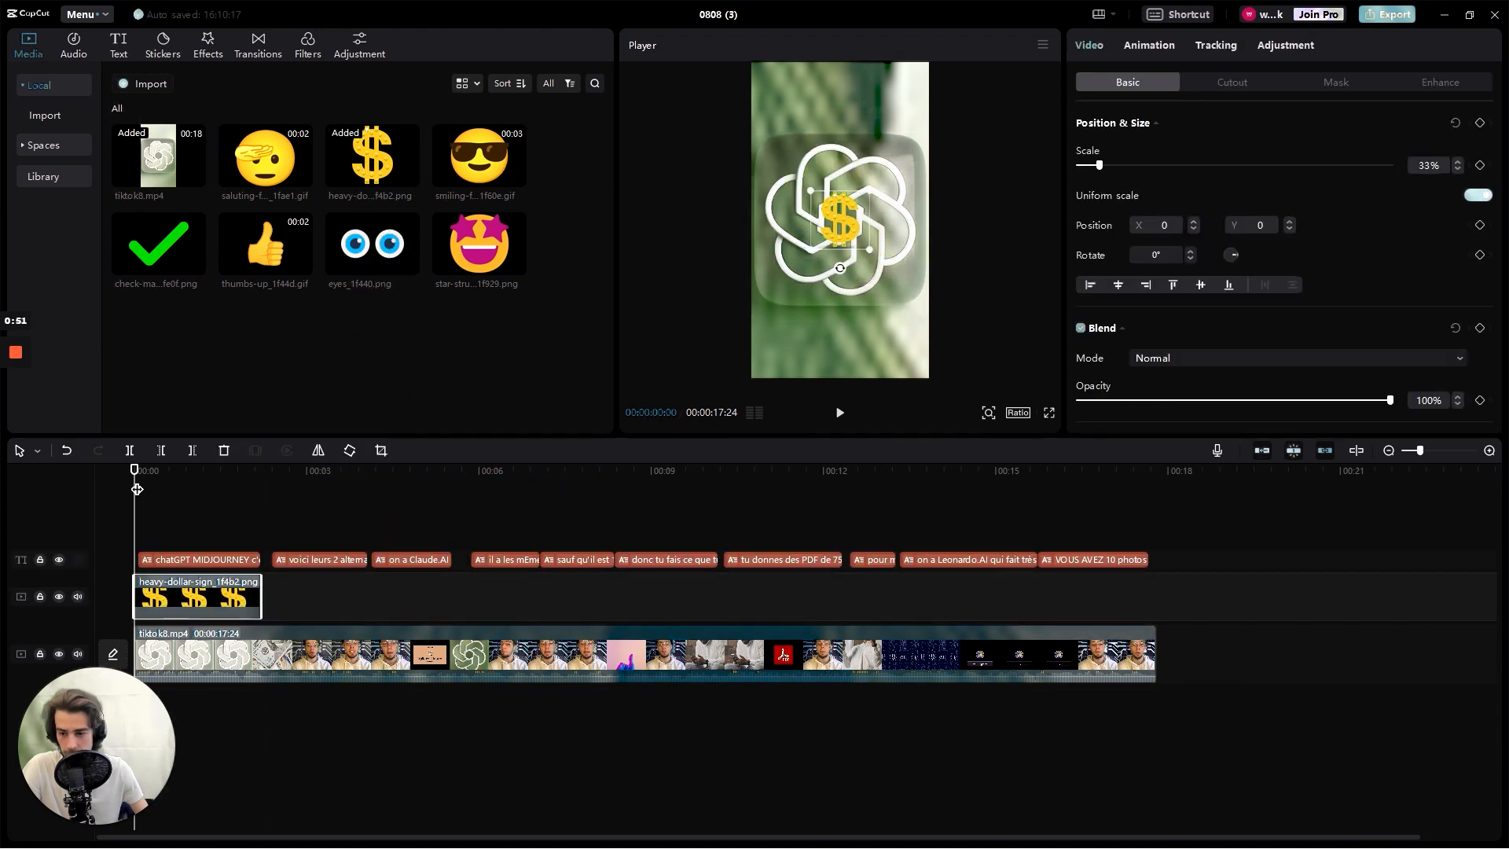
{"action": "mouse_move", "coordinate": [133, 476]}
{"action": "left_mouse_down"}
{"action": "mouse_move", "coordinate": [163, 471]}
{"action": "mouse_move", "coordinate": [115, 470]}
{"action": "left_mouse_up"}
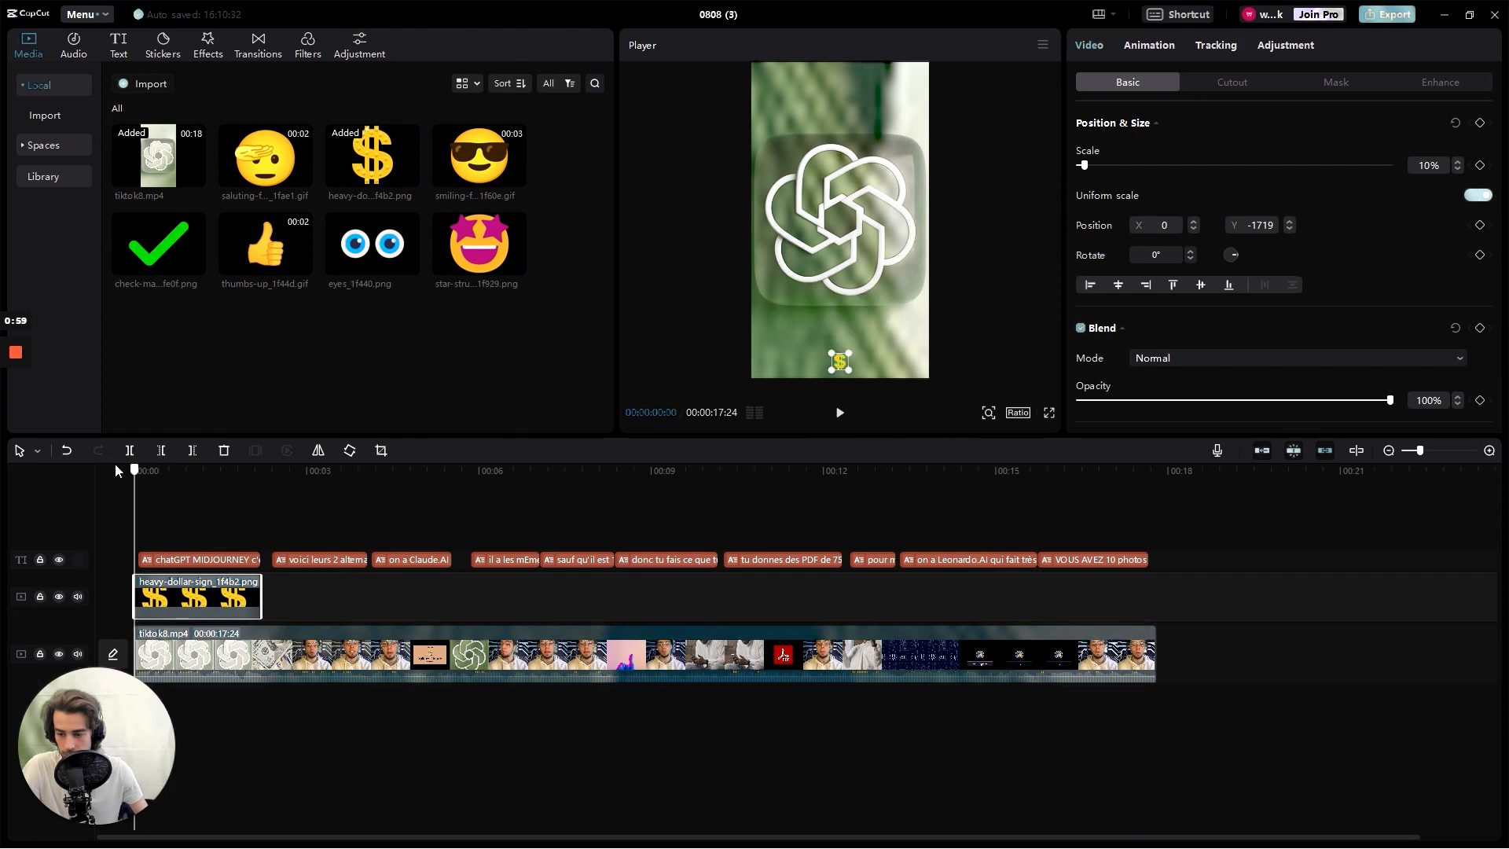
- Overlay the green check-mark image for the duration of the "sauf qu'il est 100% gratuit" caption and scale it to 15%
{"action": "left_click_drag", "start_coordinate": [158, 244], "coordinate": [545, 598]}
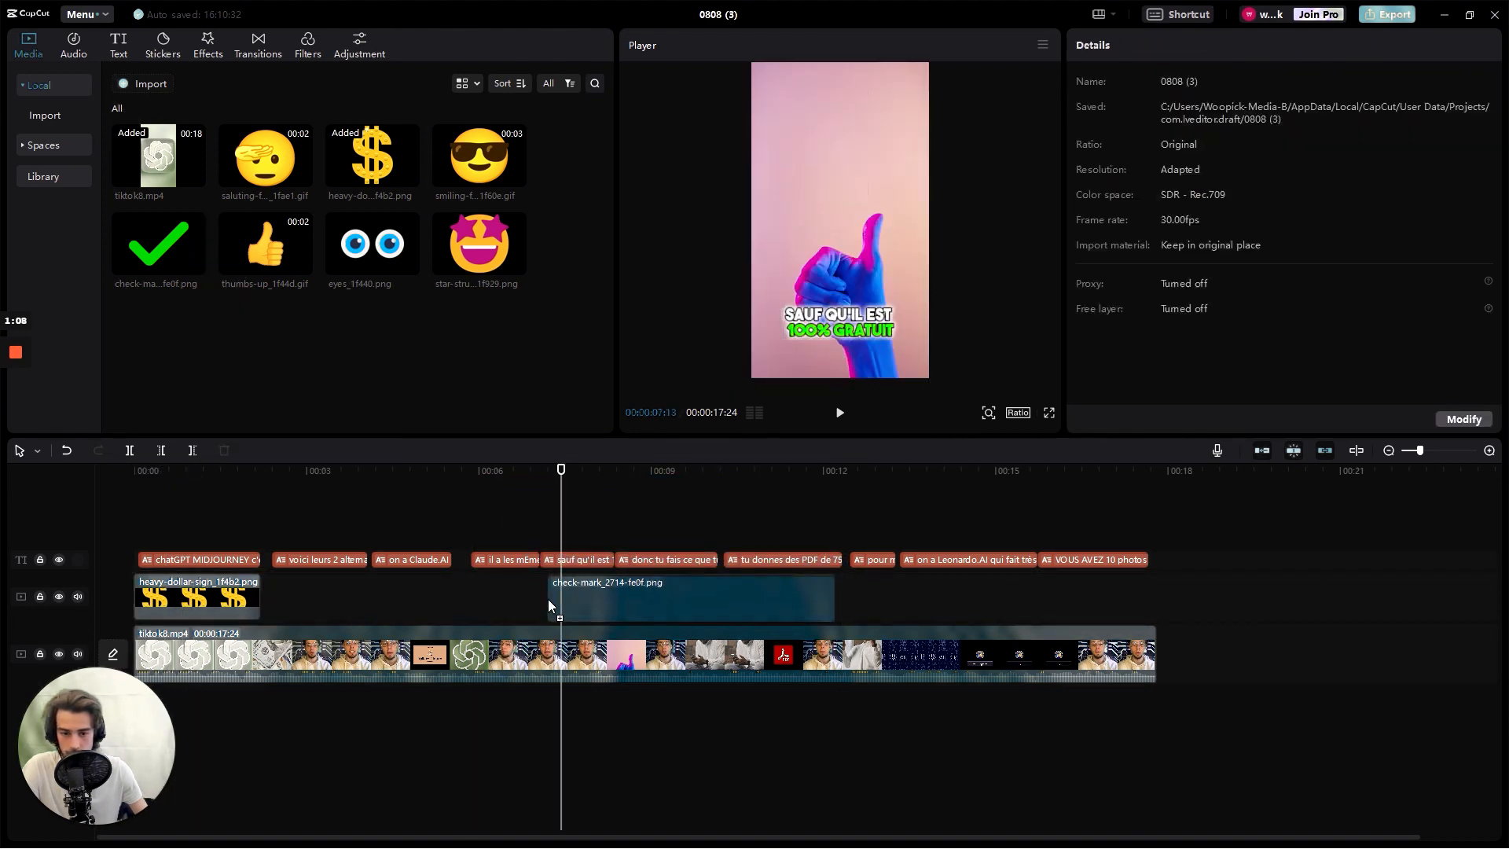
{"action": "left_click_drag", "start_coordinate": [826, 604], "coordinate": [616, 604]}
{"action": "left_click_drag", "start_coordinate": [929, 308], "coordinate": [835, 218]}
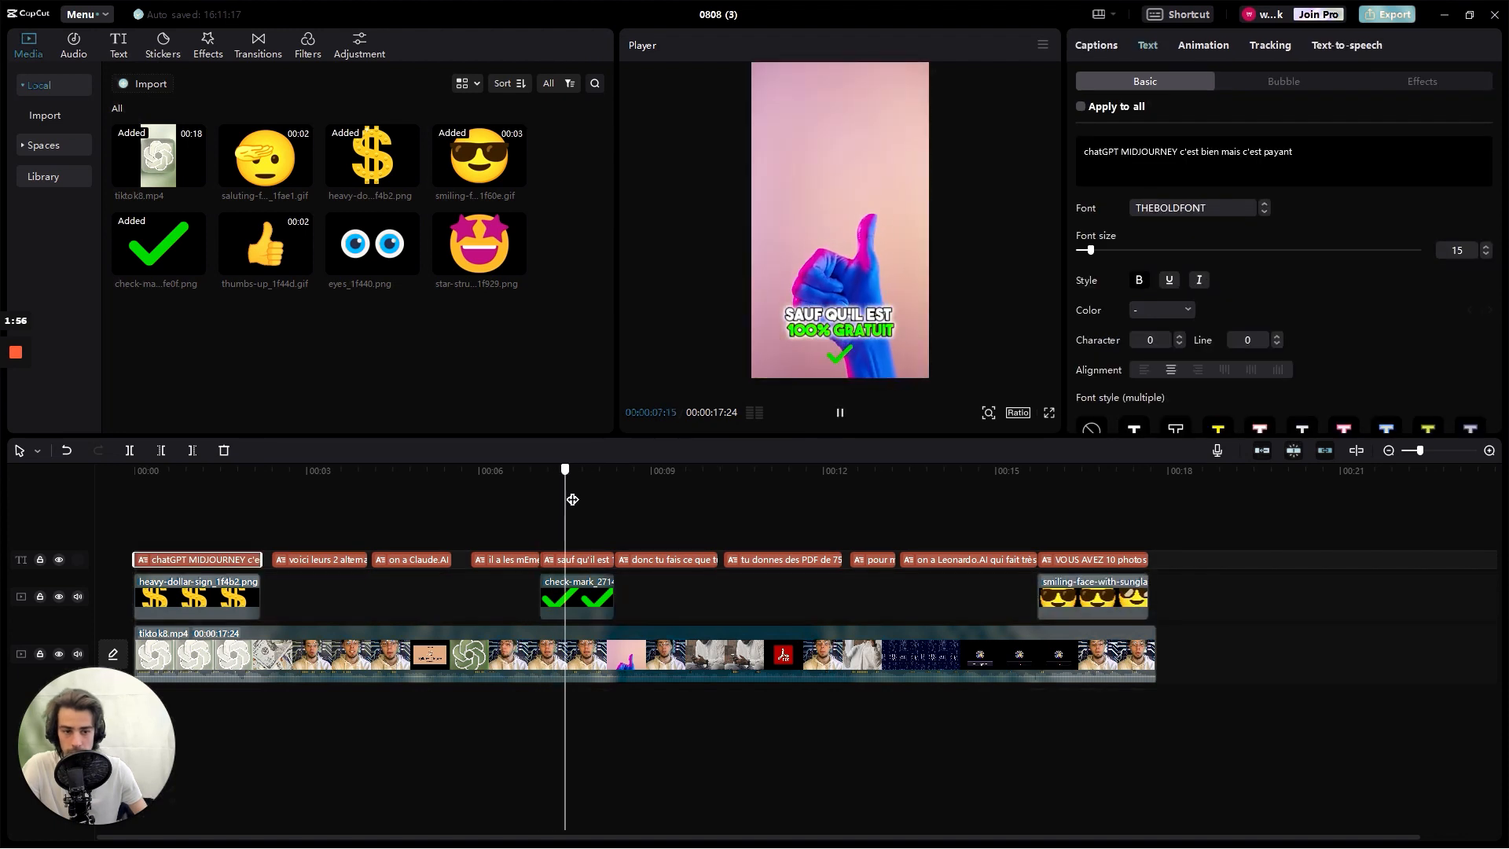
- Move the check mark slightly up toward the "100% gratuit" caption, to about Y -1586
{"action": "left_click", "coordinate": [840, 360]}
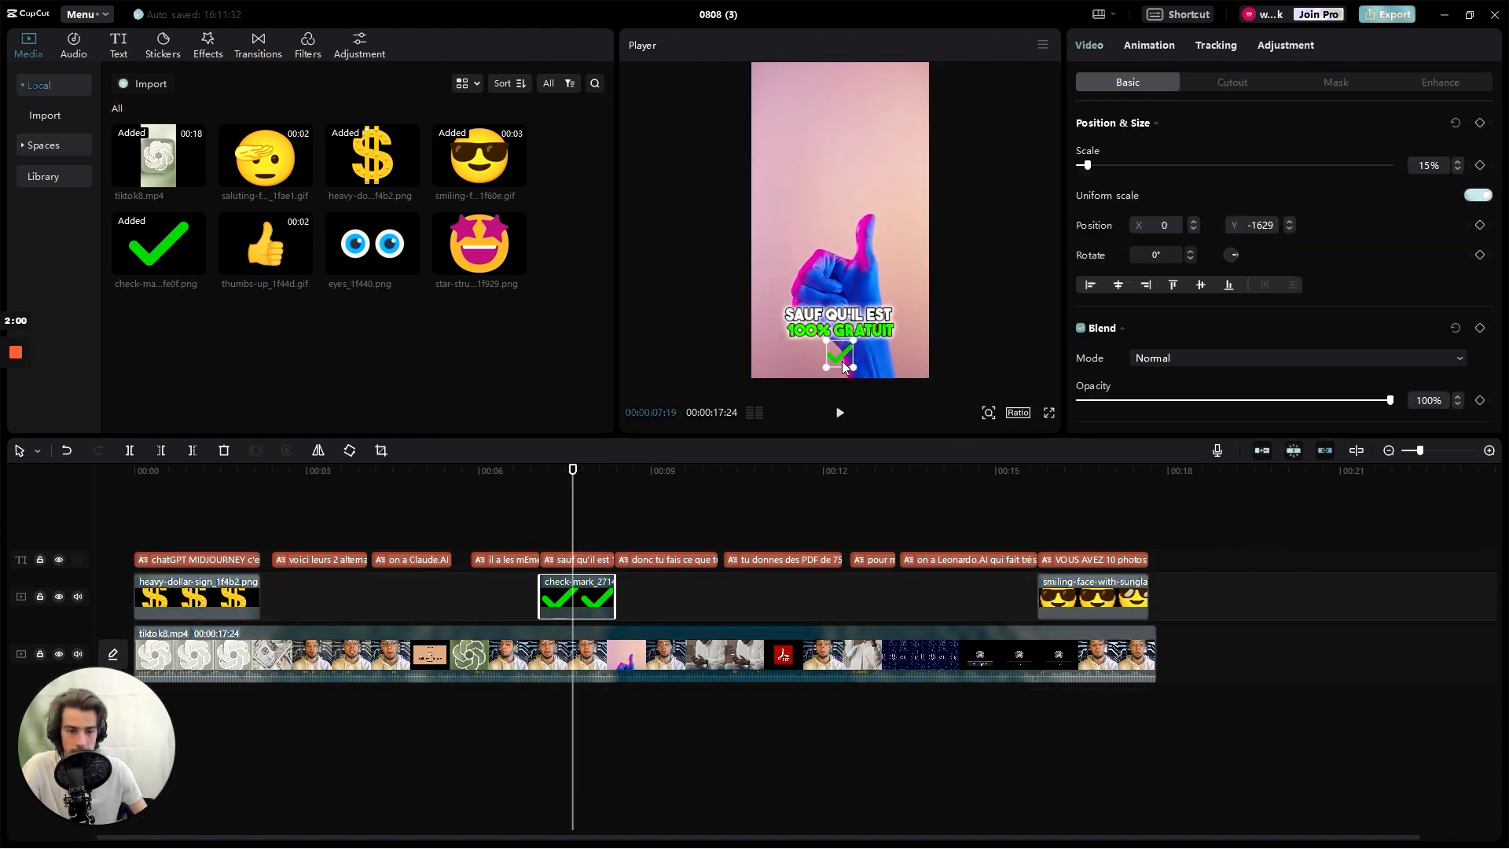
{"action": "left_click_drag", "start_coordinate": [842, 361], "coordinate": [843, 357]}
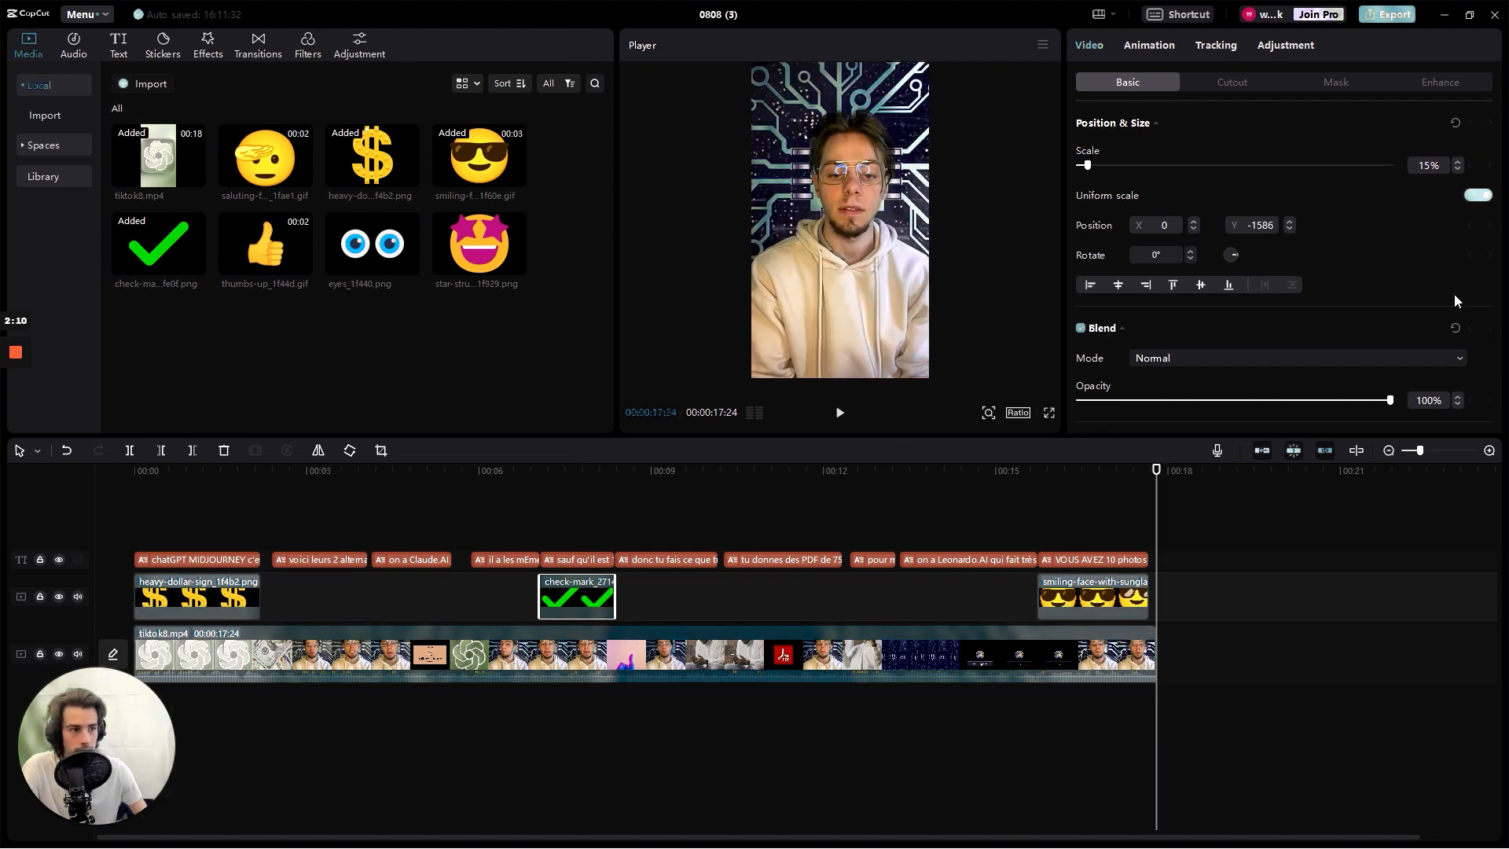
- Export the finished video with the title "titok8"
{"action": "left_click", "coordinate": [1385, 15]}
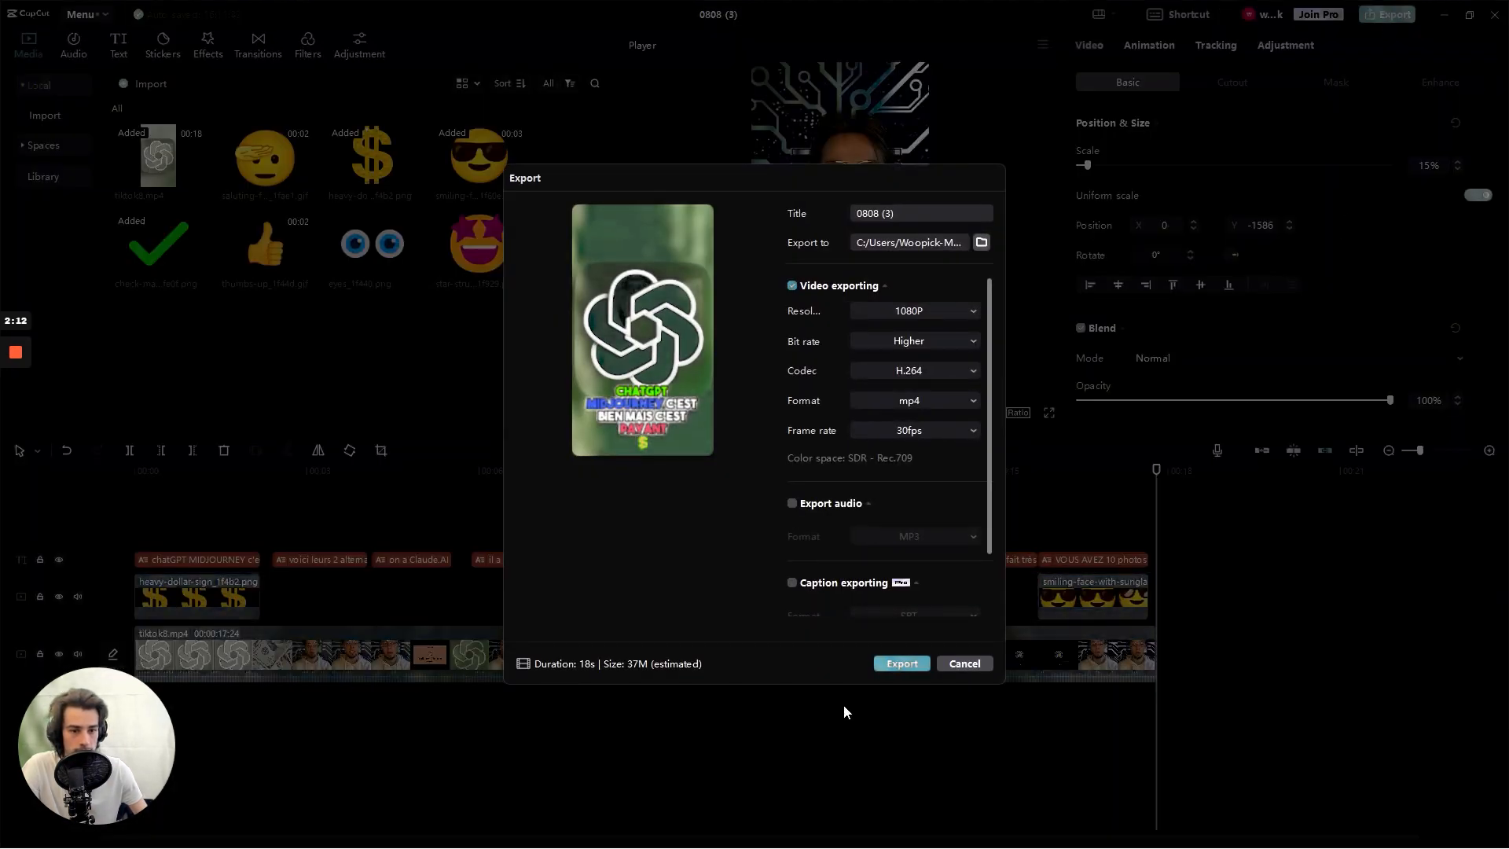
{"action": "left_click", "coordinate": [913, 213]}
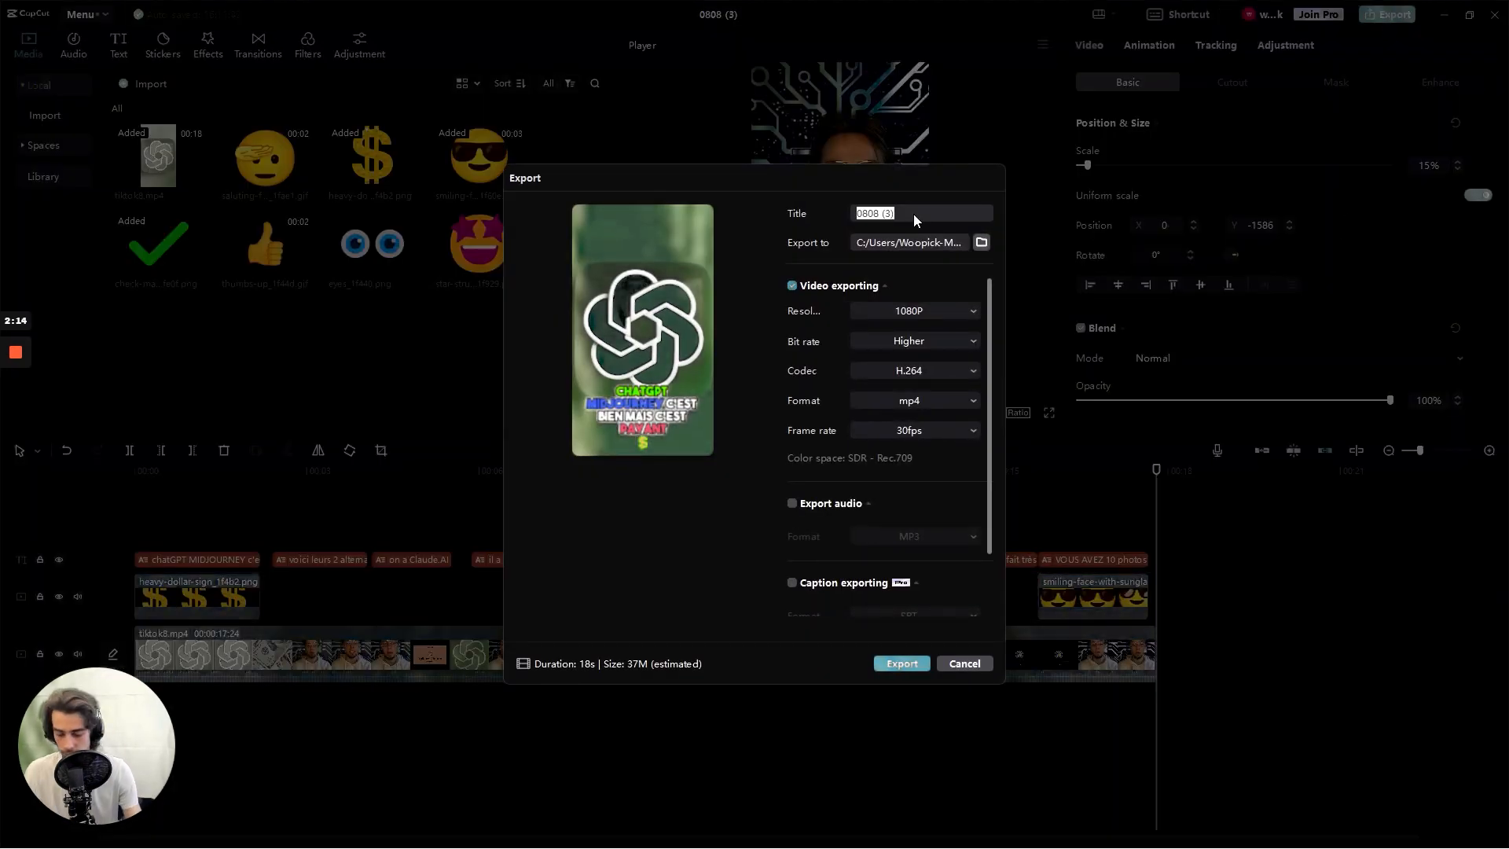
{"action": "type", "text": "ti"}
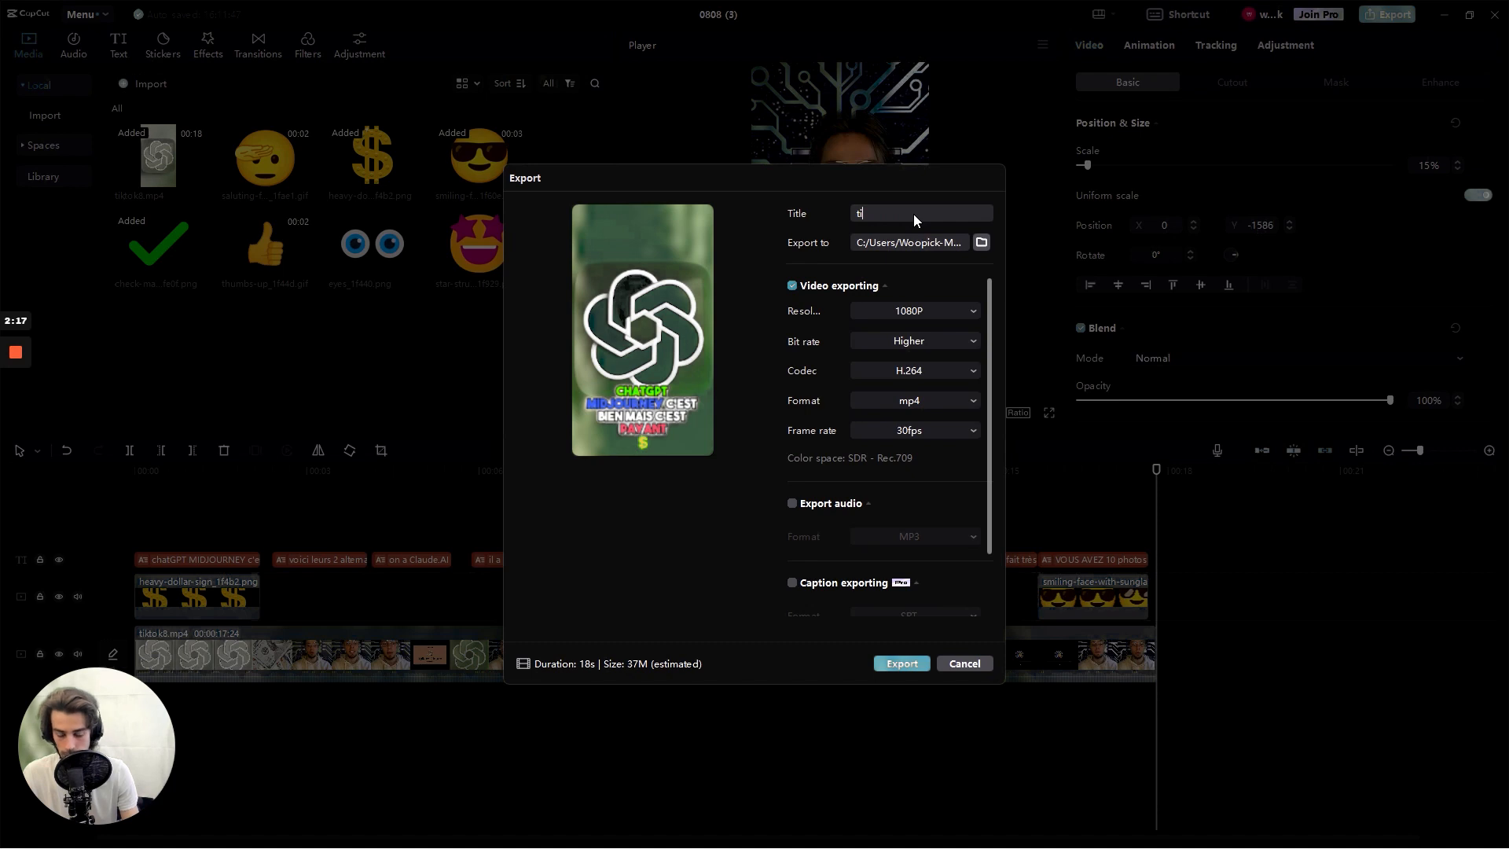
{"action": "type", "text": "tok8"}
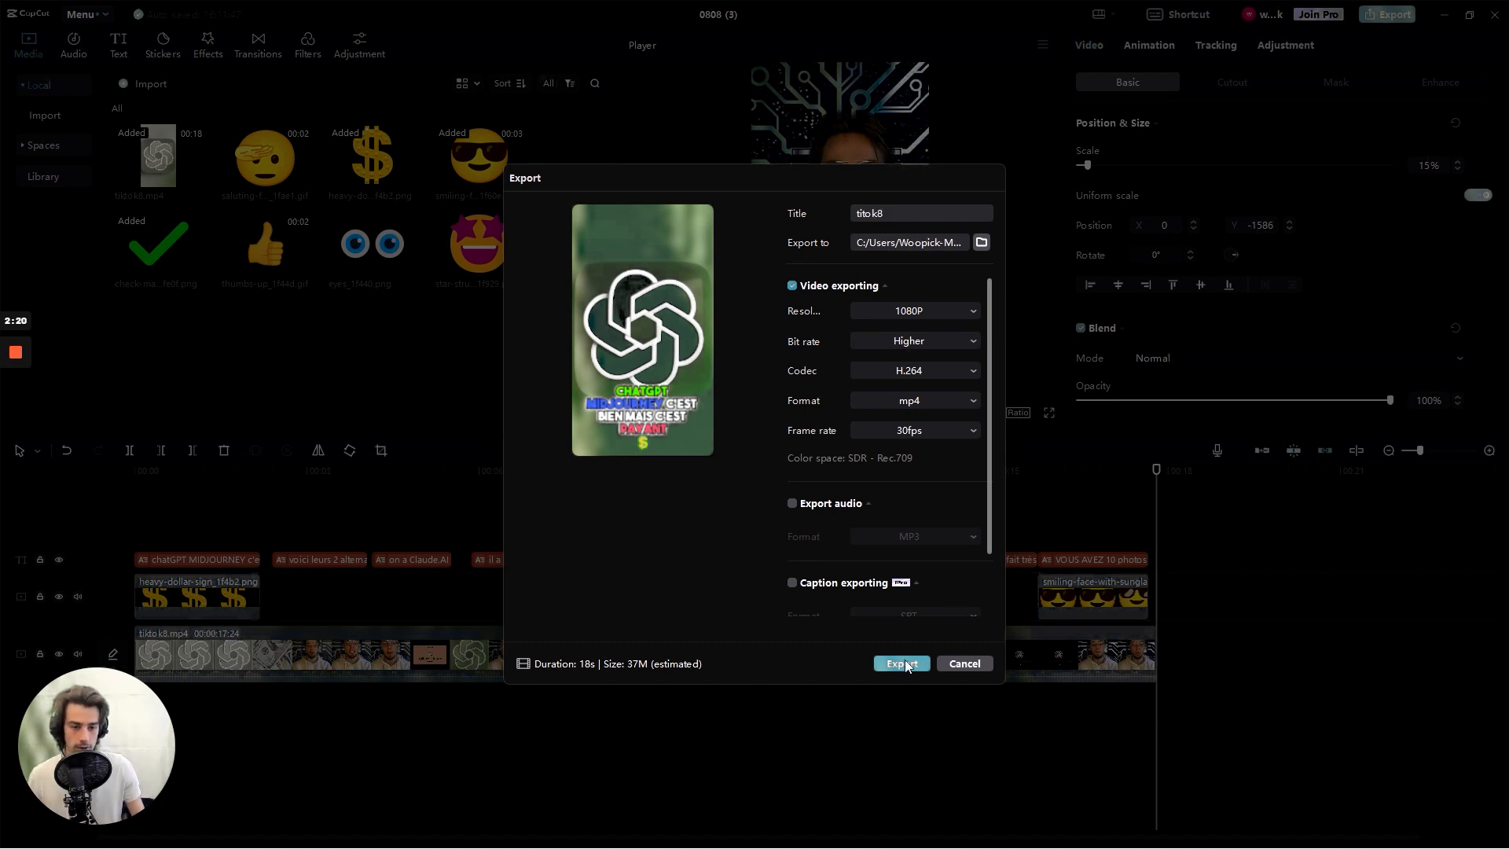
{"action": "left_click", "coordinate": [904, 664]}
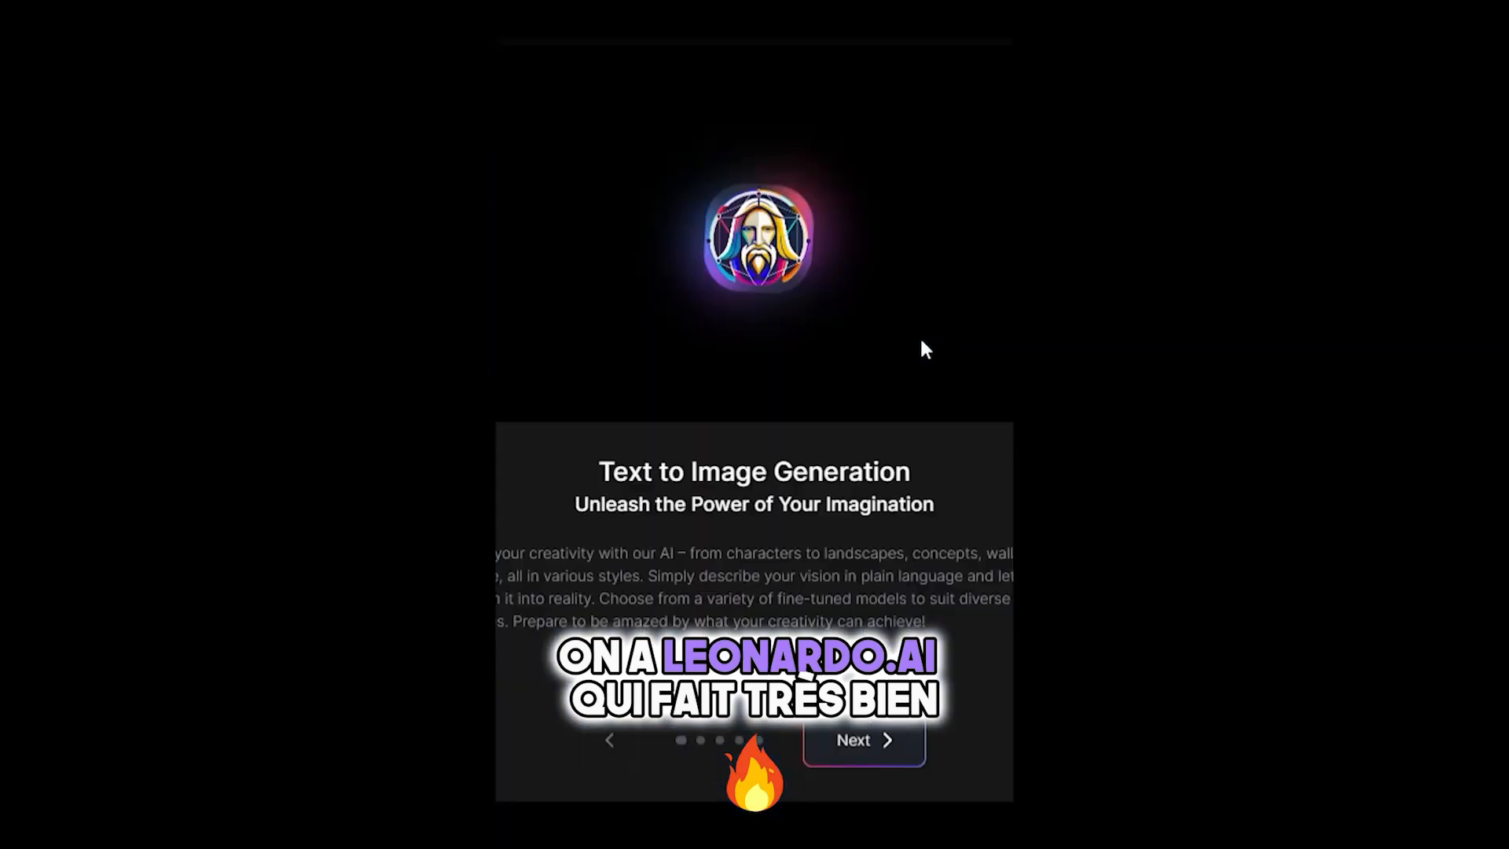
{"action": "left_click", "coordinate": [860, 739]}
{"action": "left_click", "coordinate": [857, 743]}
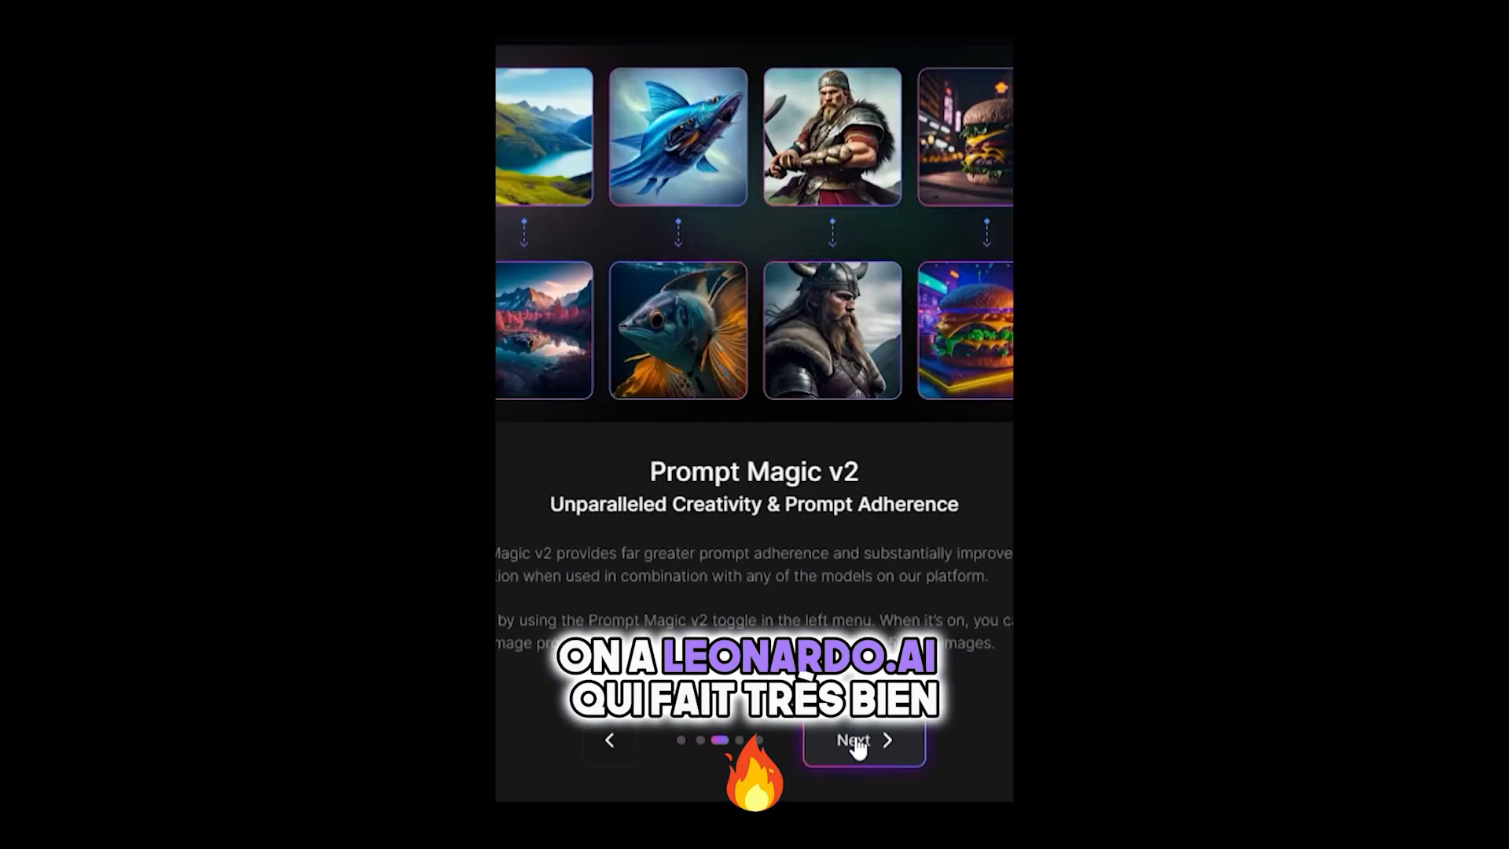
{"action": "left_click", "coordinate": [857, 743]}
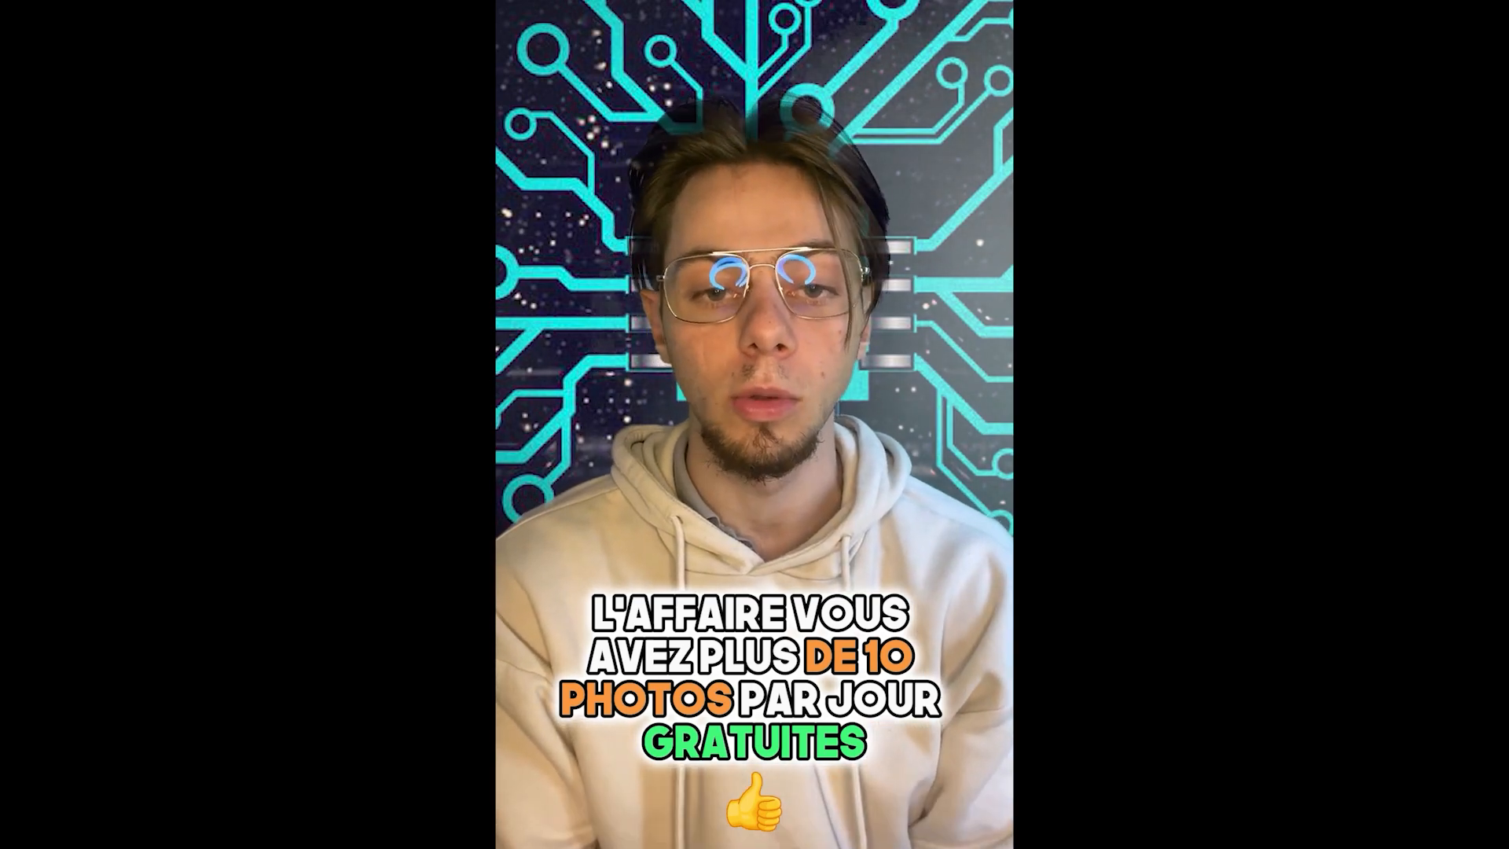